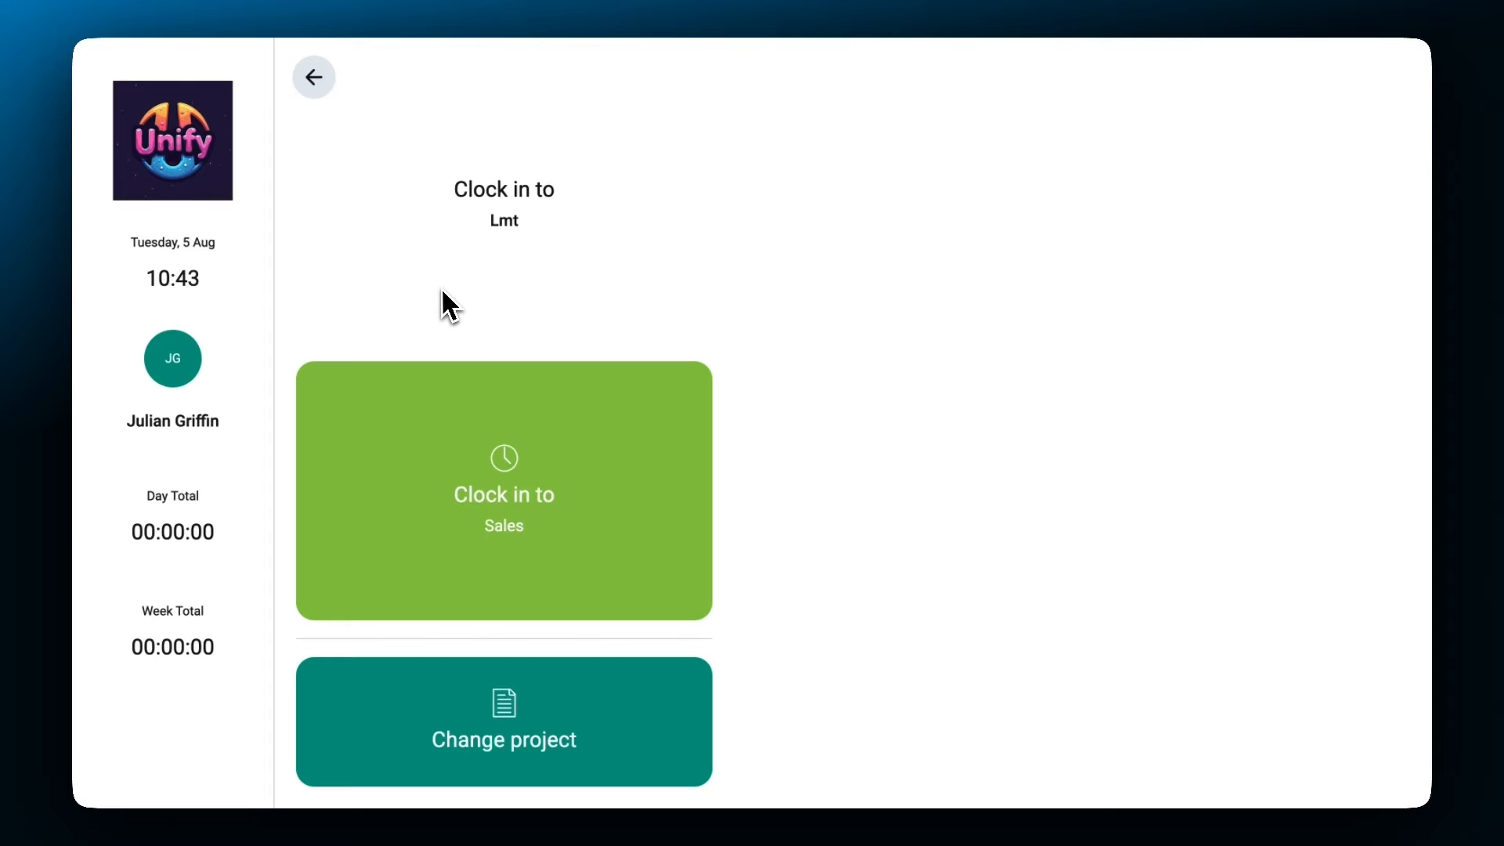
Clock in to Sales on the kiosk and open the project picker for a new time tracker entry.
left_click(509, 464)
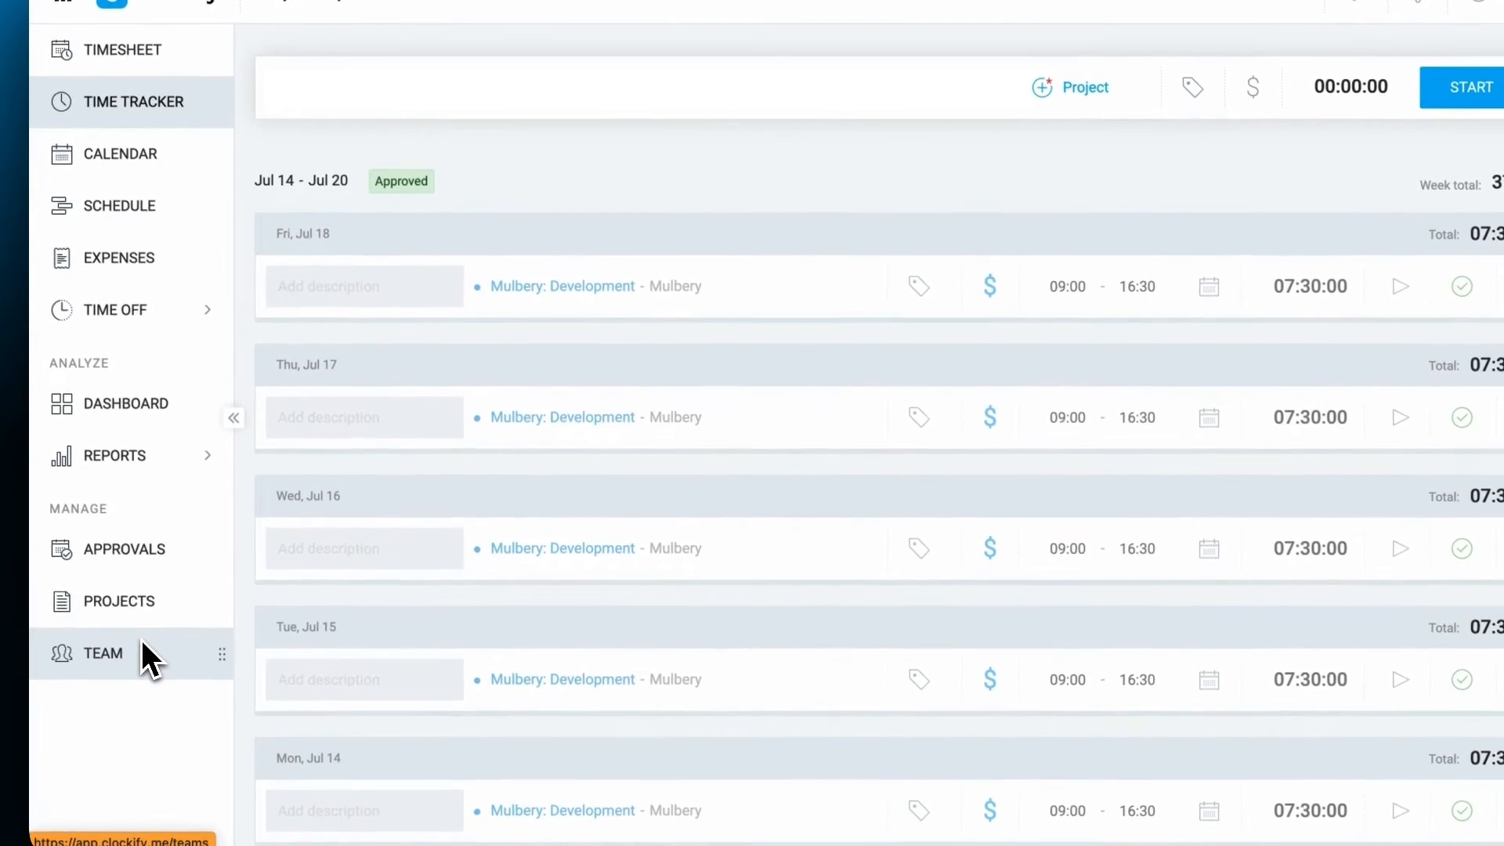
left_click(1084, 87)
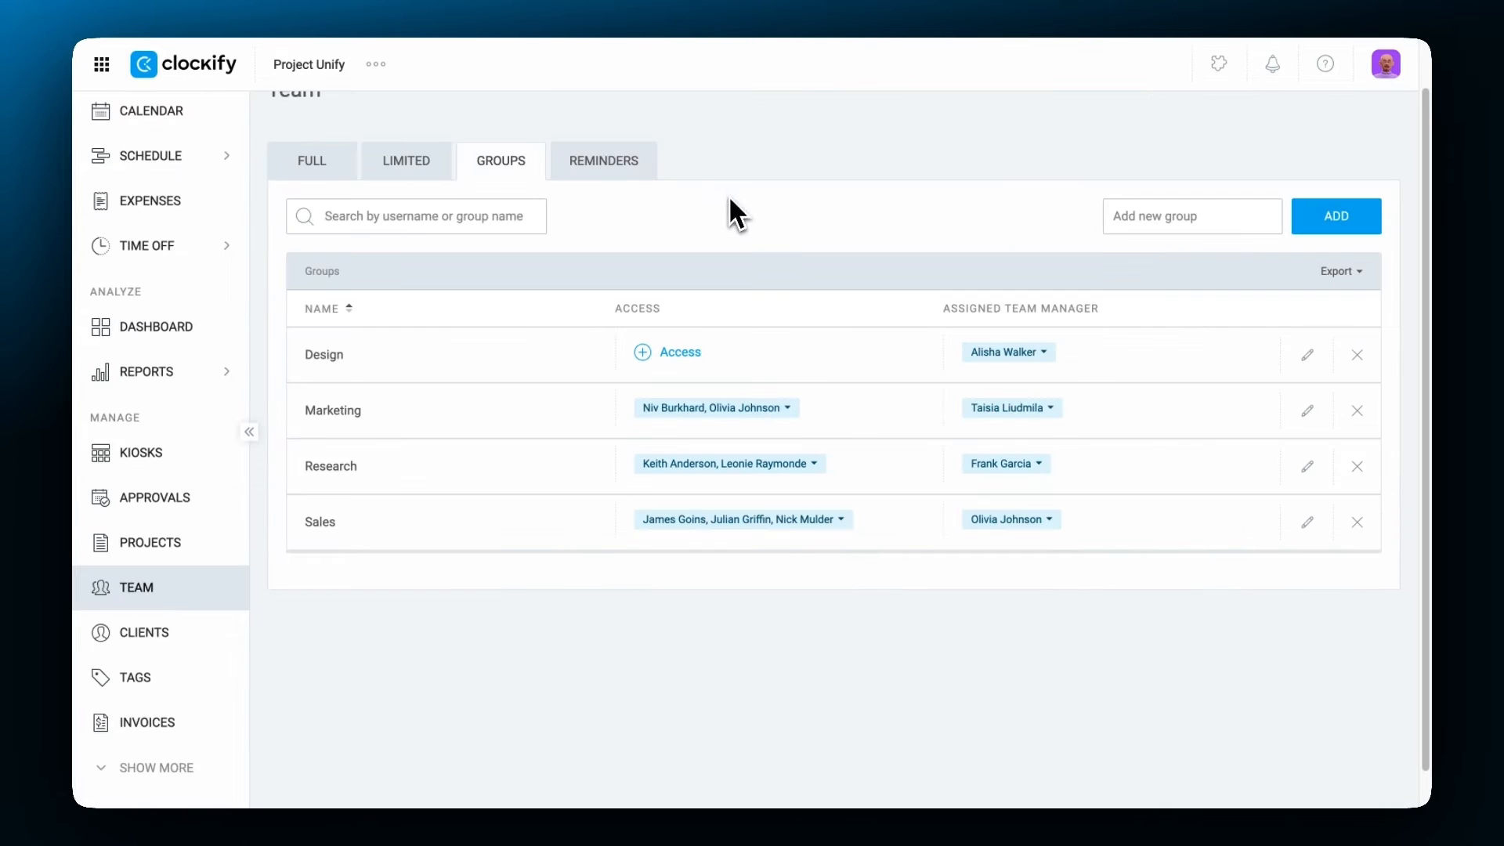
Give two users access to the Design group in the team's group list.
left_click(678, 349)
left_click(657, 576)
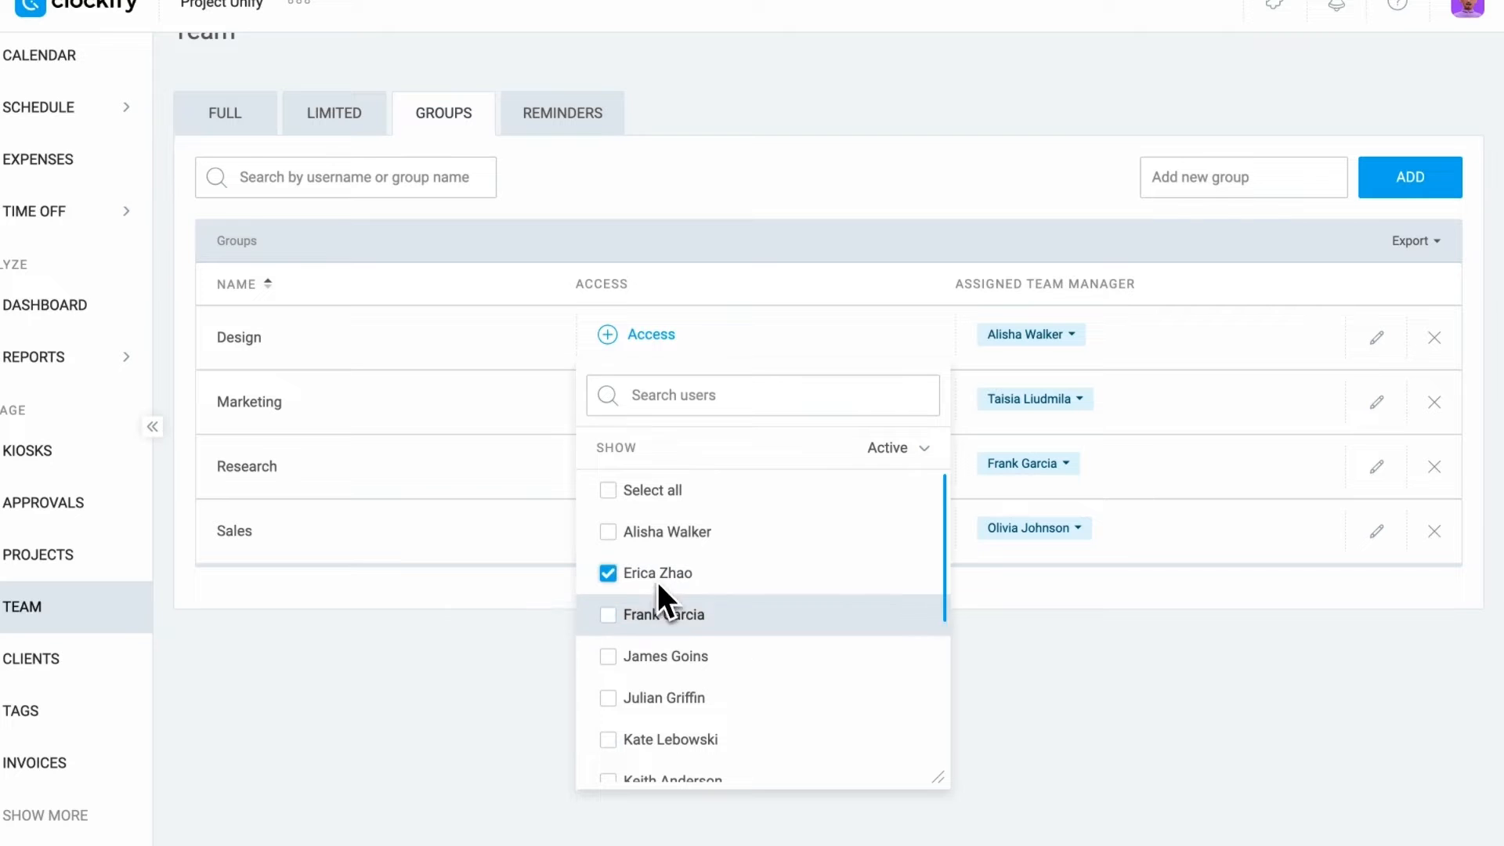
scroll(683, 641, "down", 2)
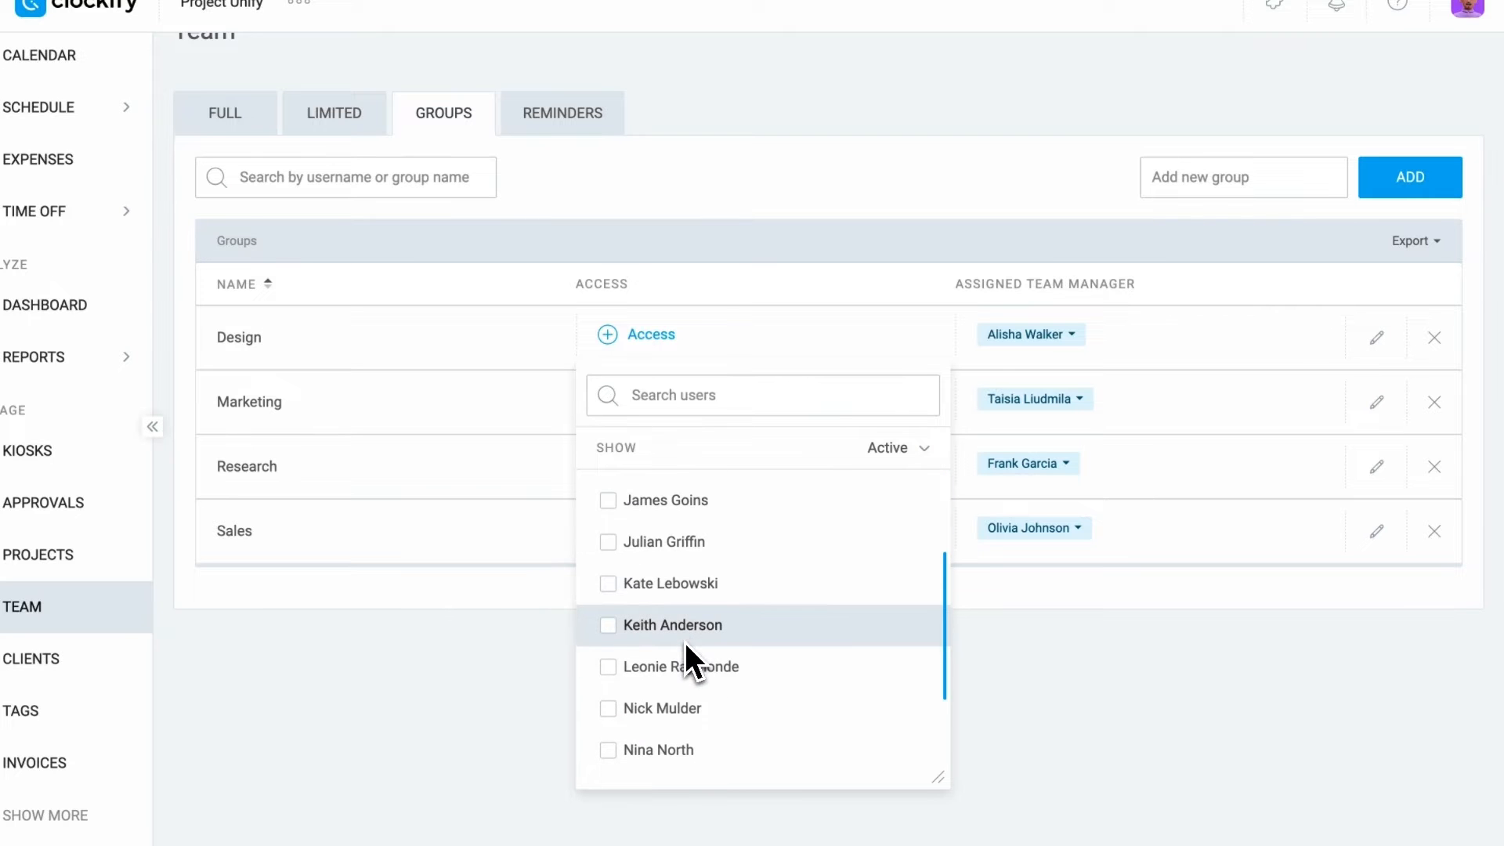
left_click(679, 585)
left_click(1004, 680)
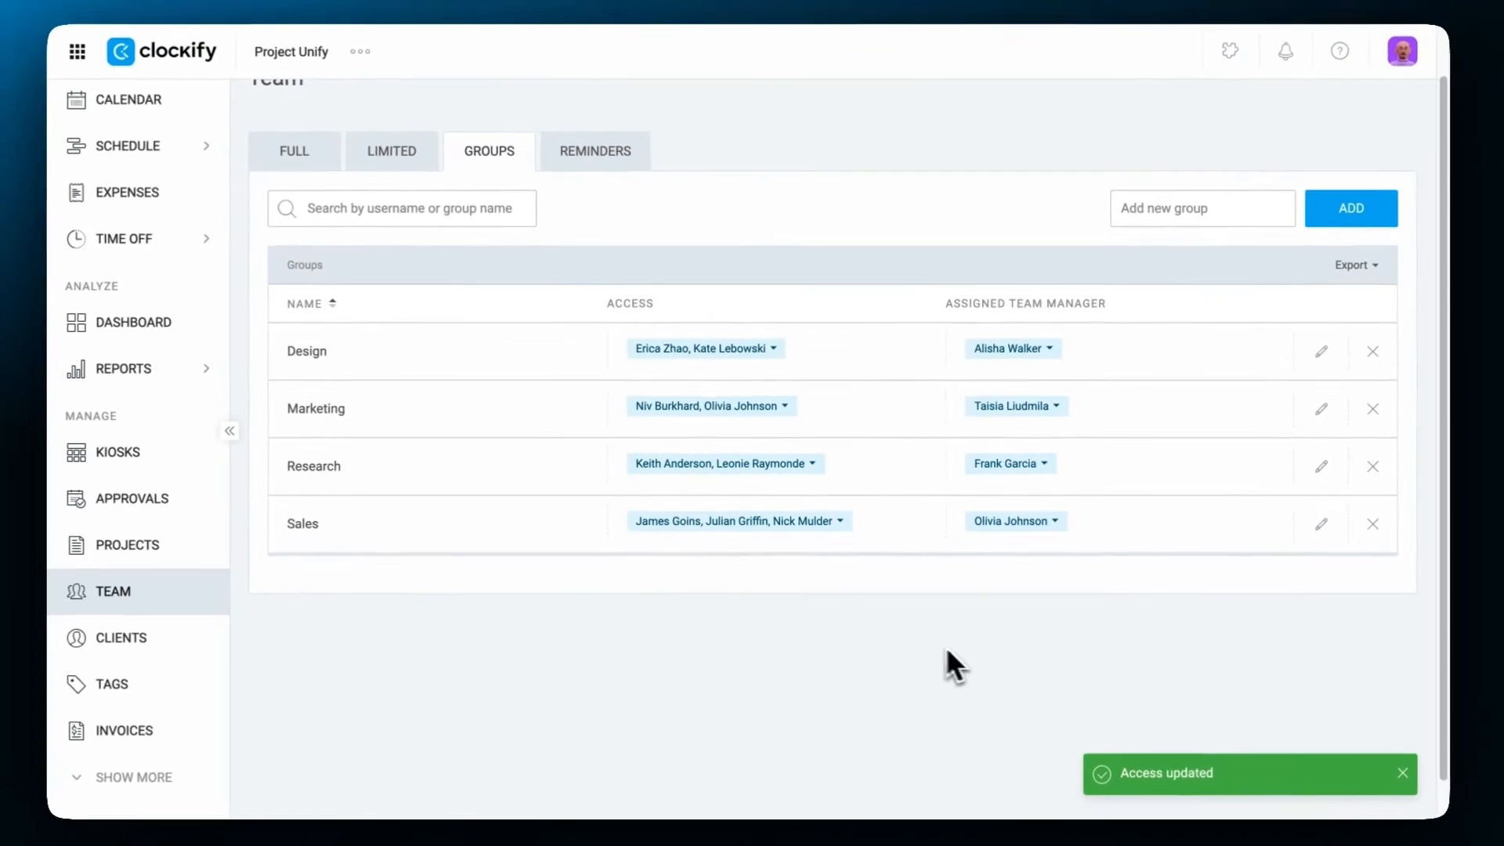
Open the Alpaca App project's access settings and add the Design group as members.
left_click(126, 561)
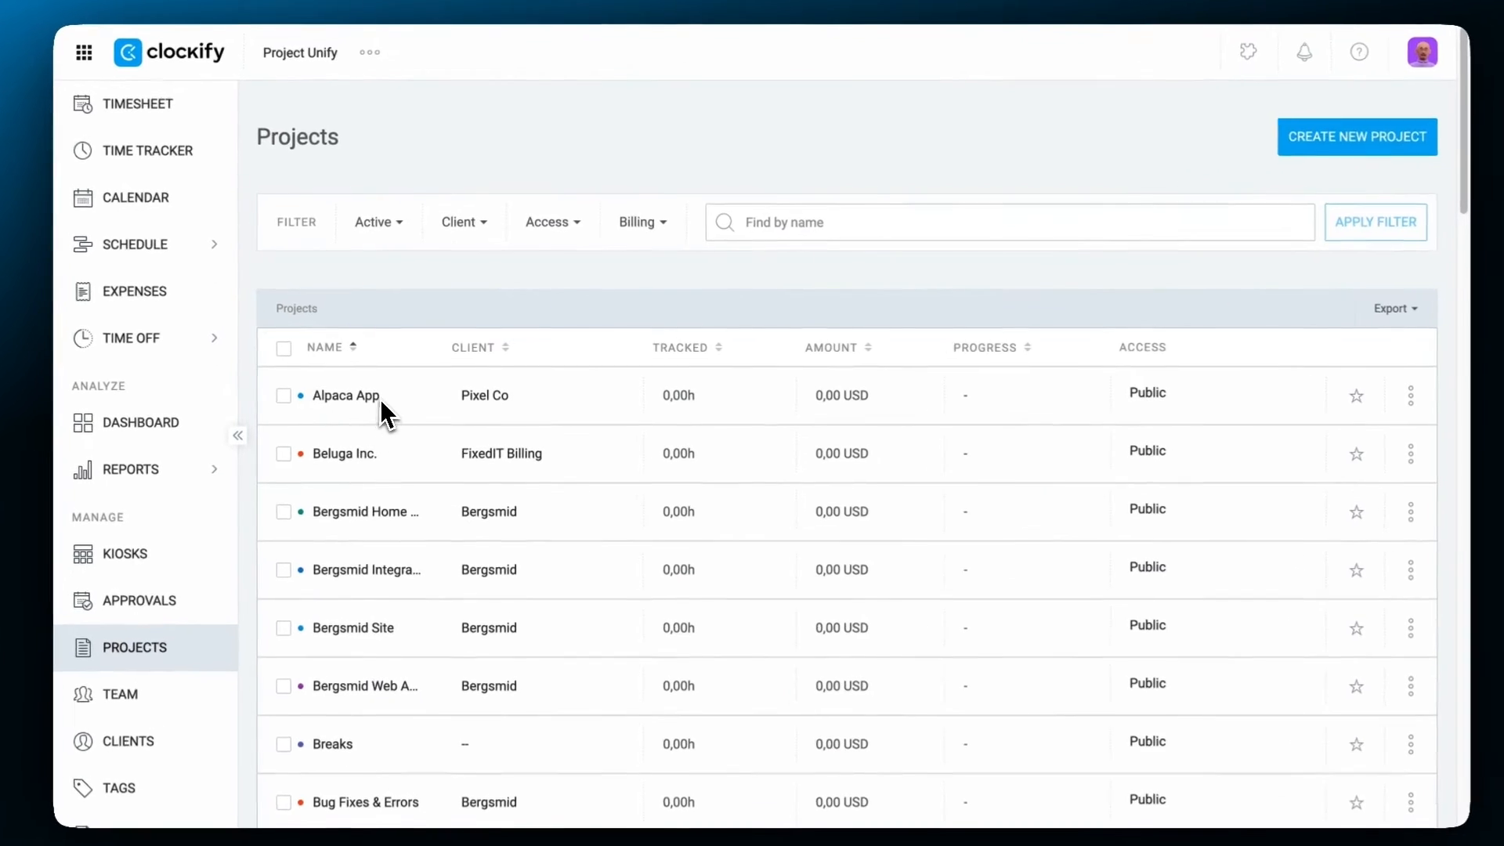
left_click(375, 394)
left_click(406, 267)
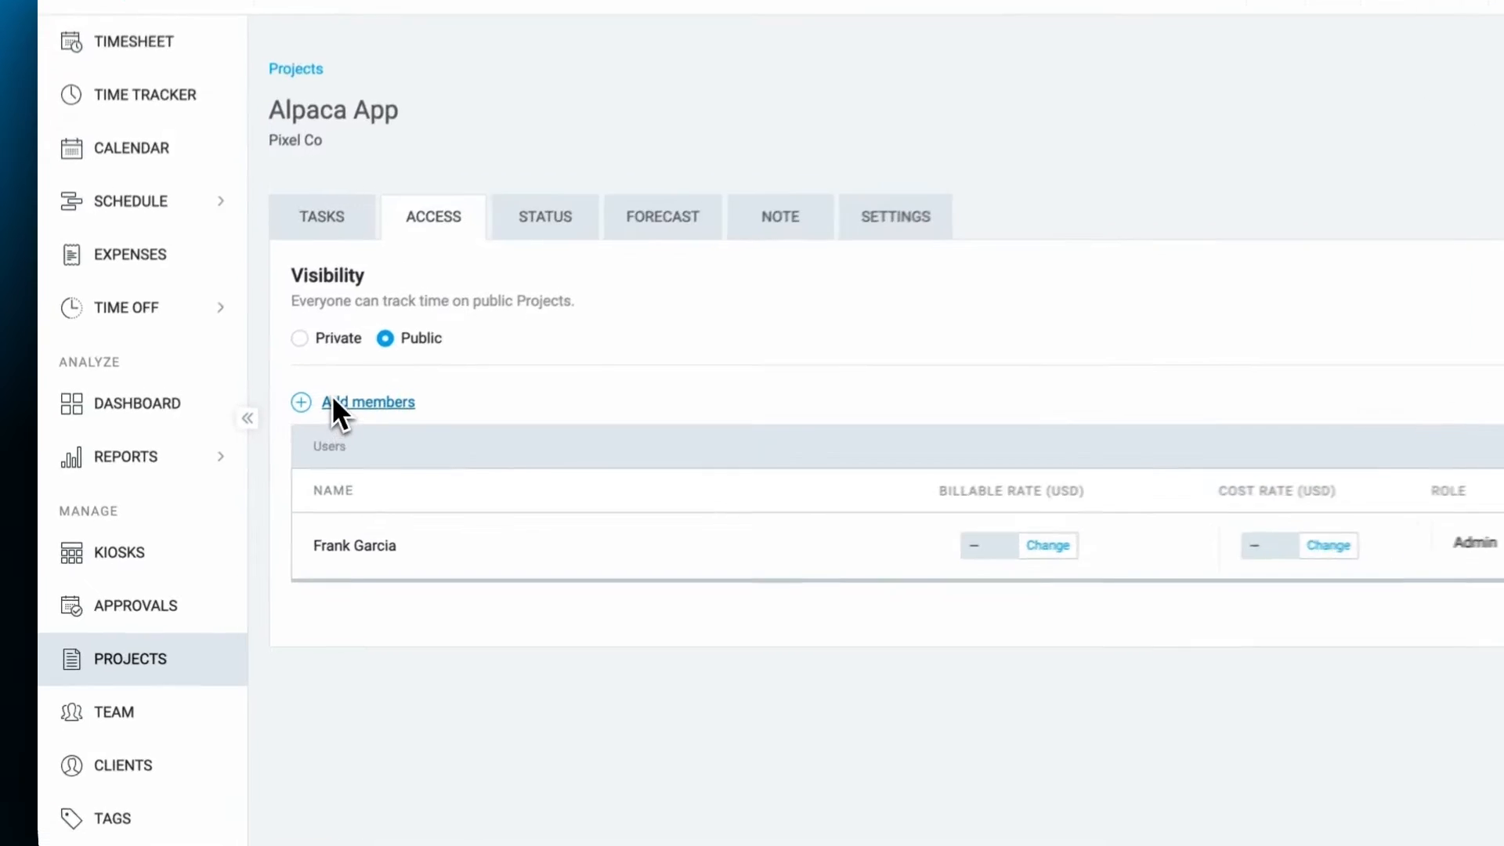
left_click(333, 398)
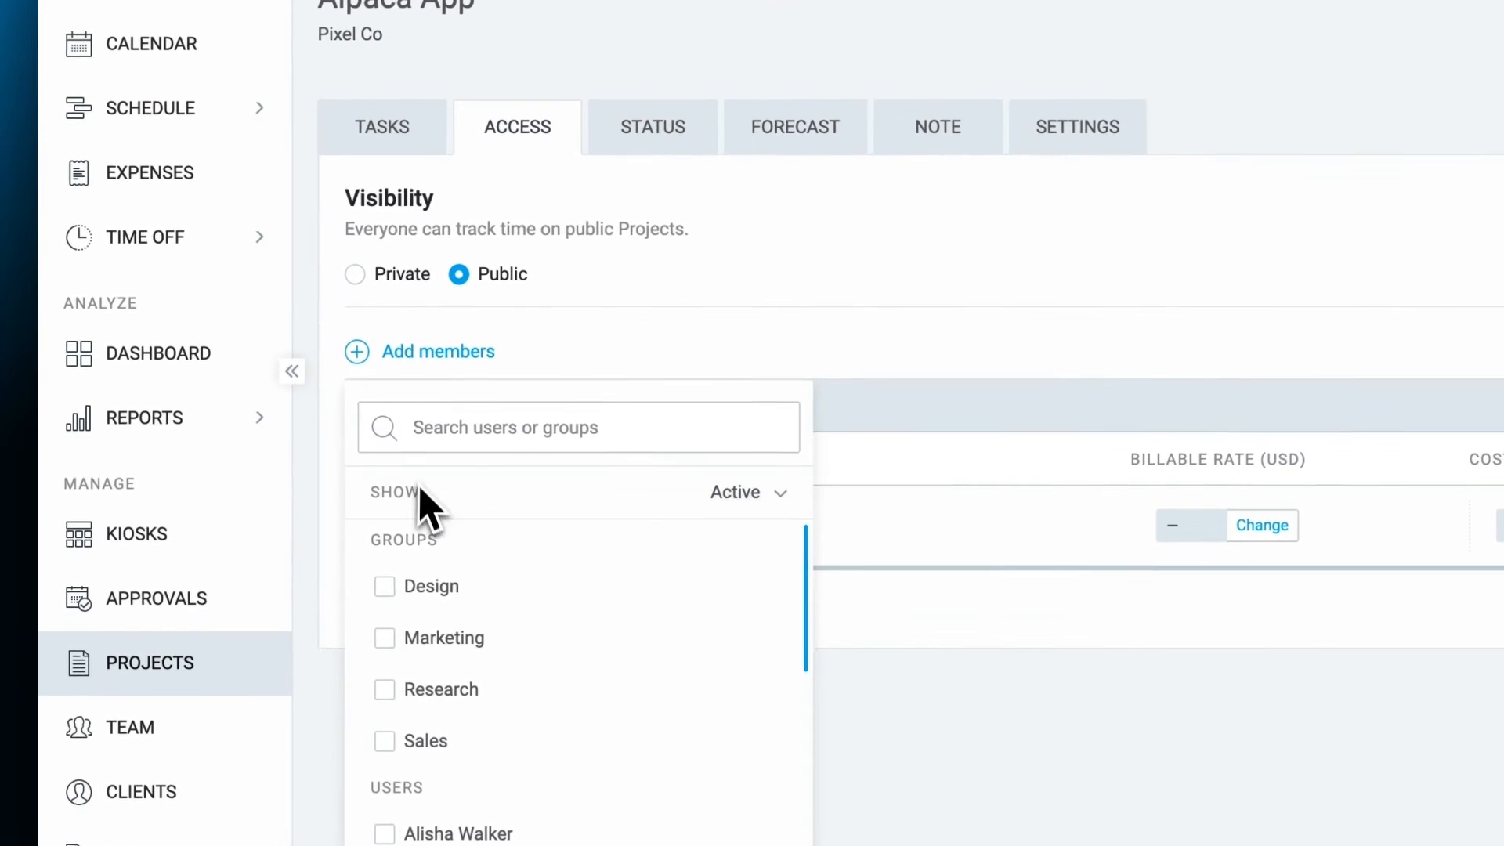
left_click(354, 613)
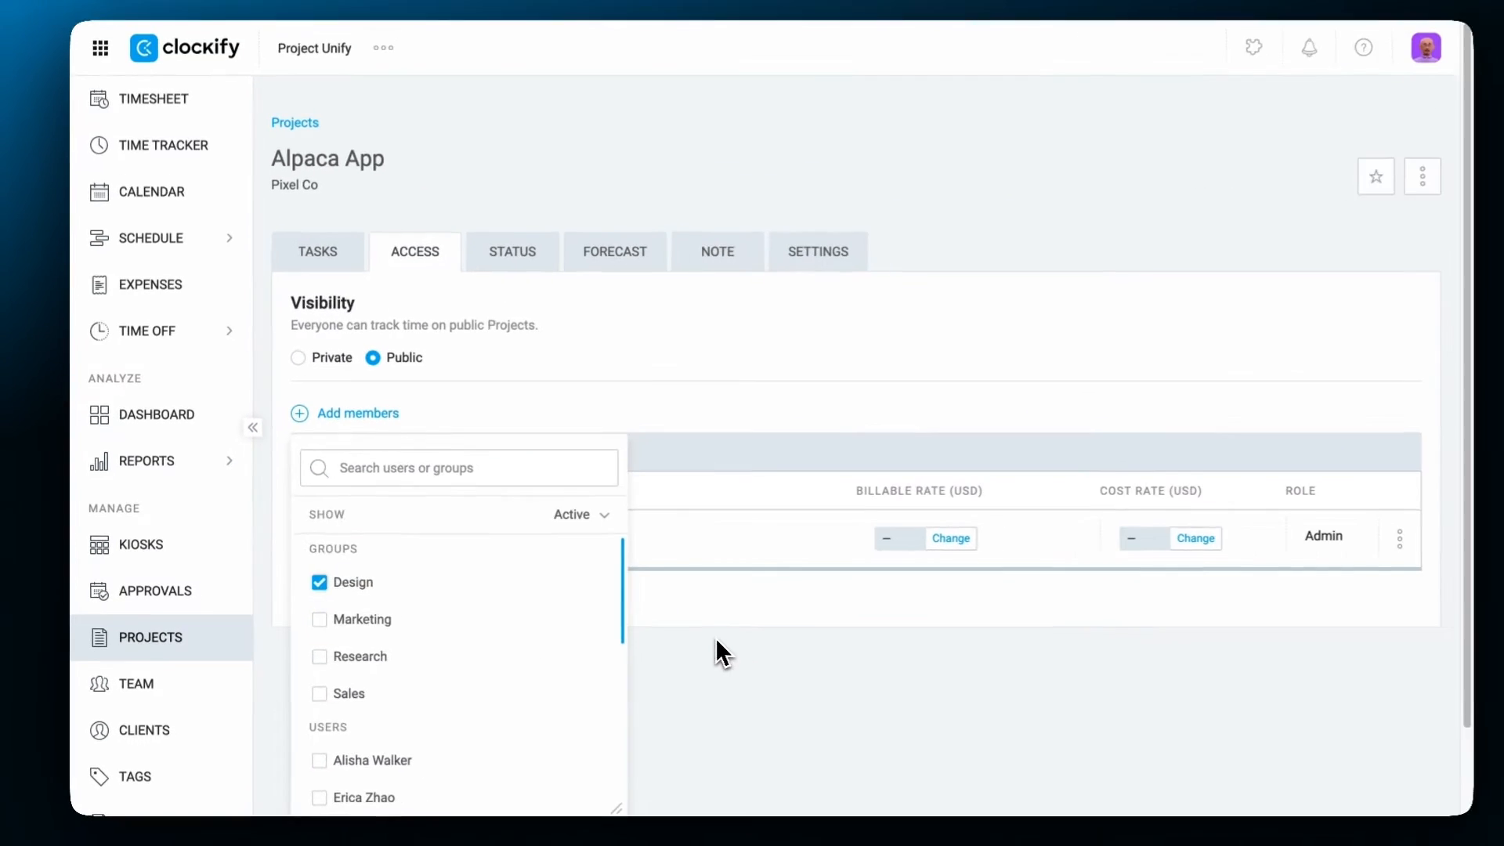
left_click(940, 674)
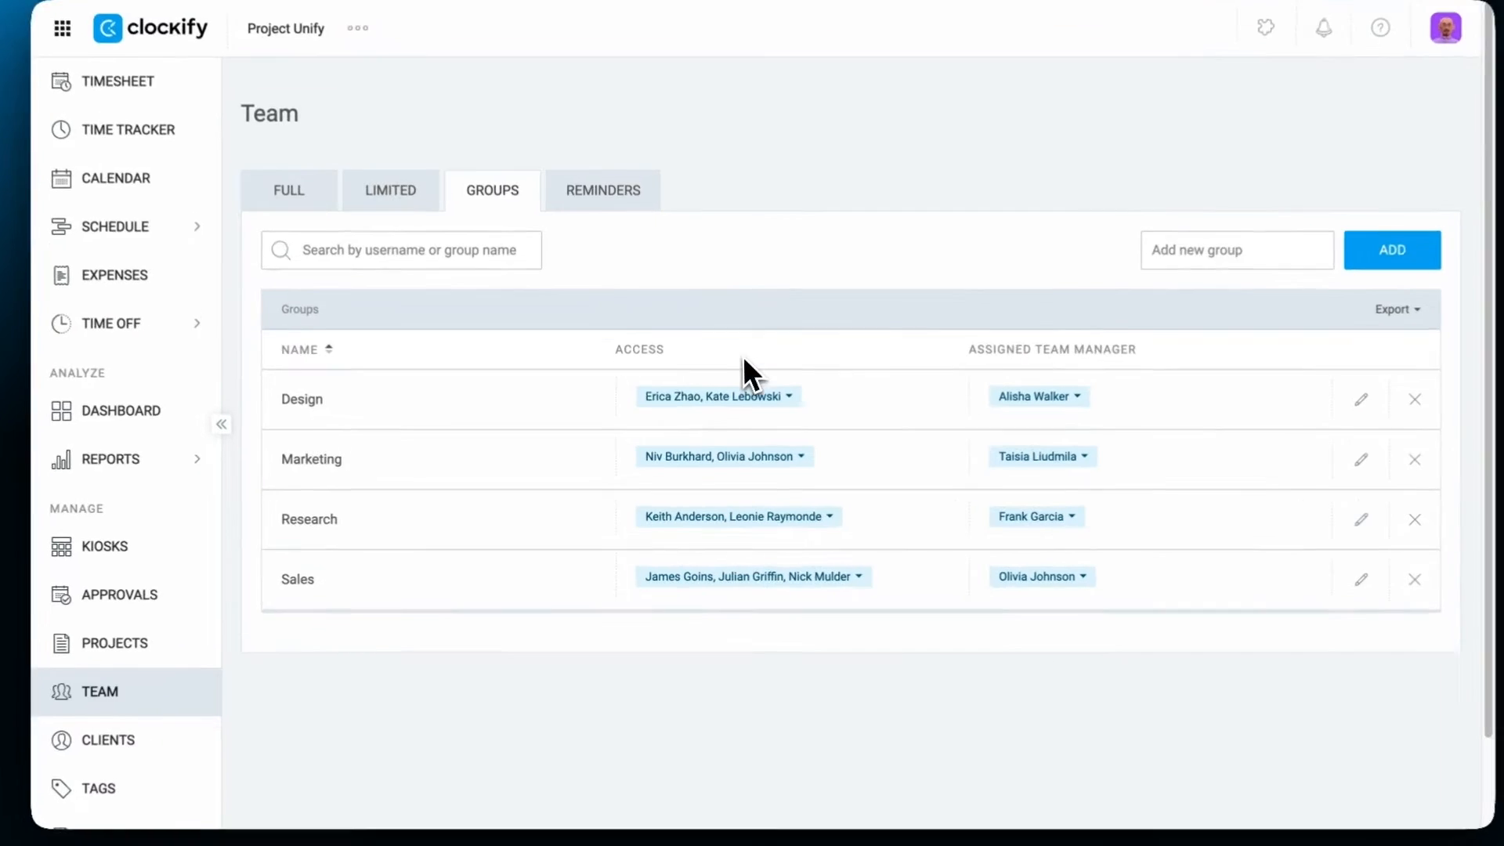
Add a third user to the Design group's access on the Team page.
left_click(729, 406)
scroll(740, 579, "down", 3)
scroll(766, 599, "down", 2)
left_click(745, 660)
left_click(557, 680)
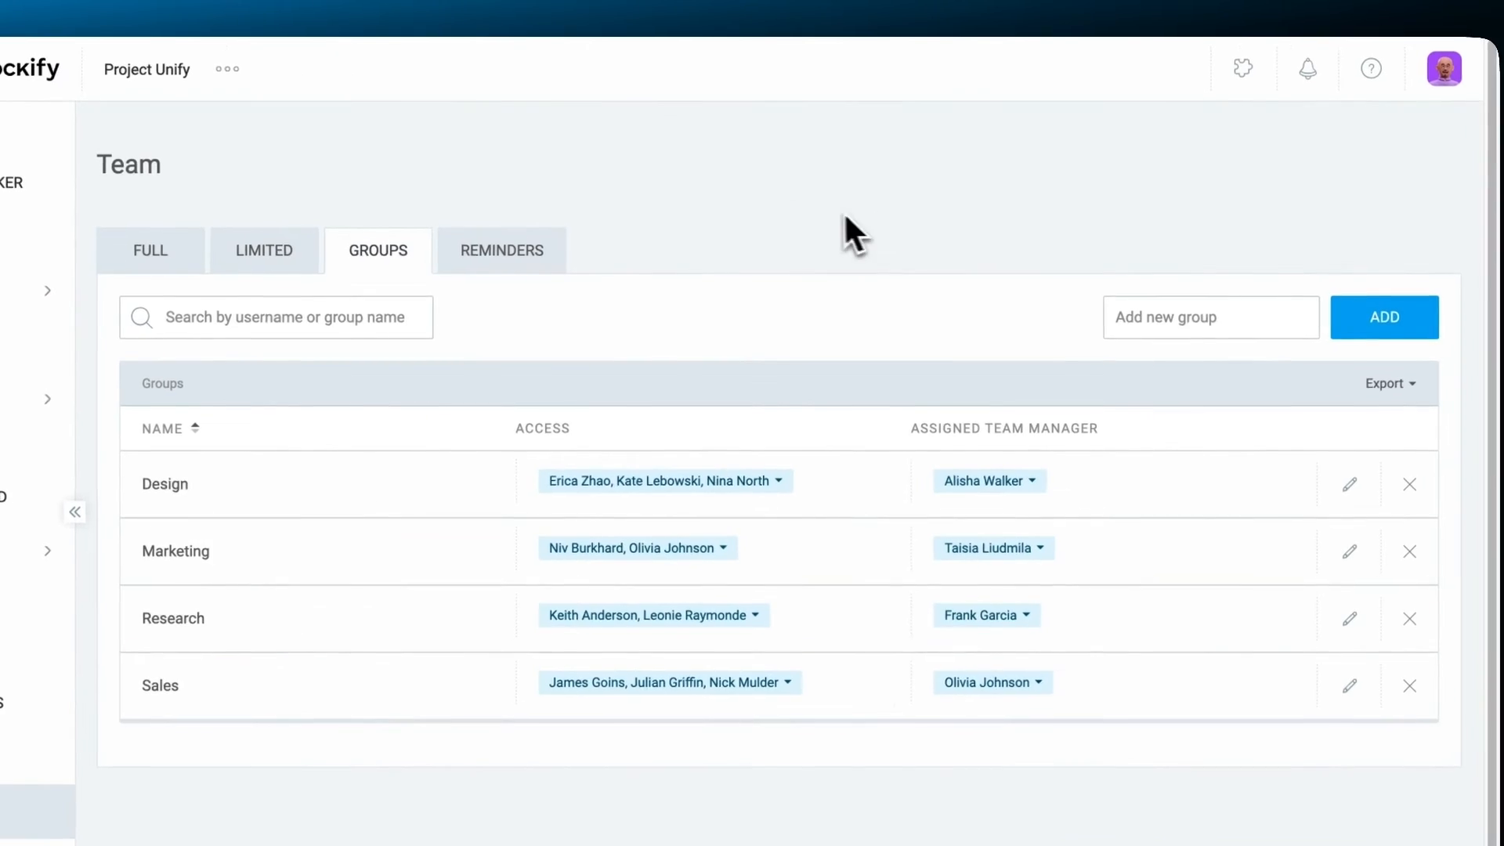
Review the permissions in the workspace settings, from billable hours down to approvals, editing for others and invoice management.
left_click(228, 69)
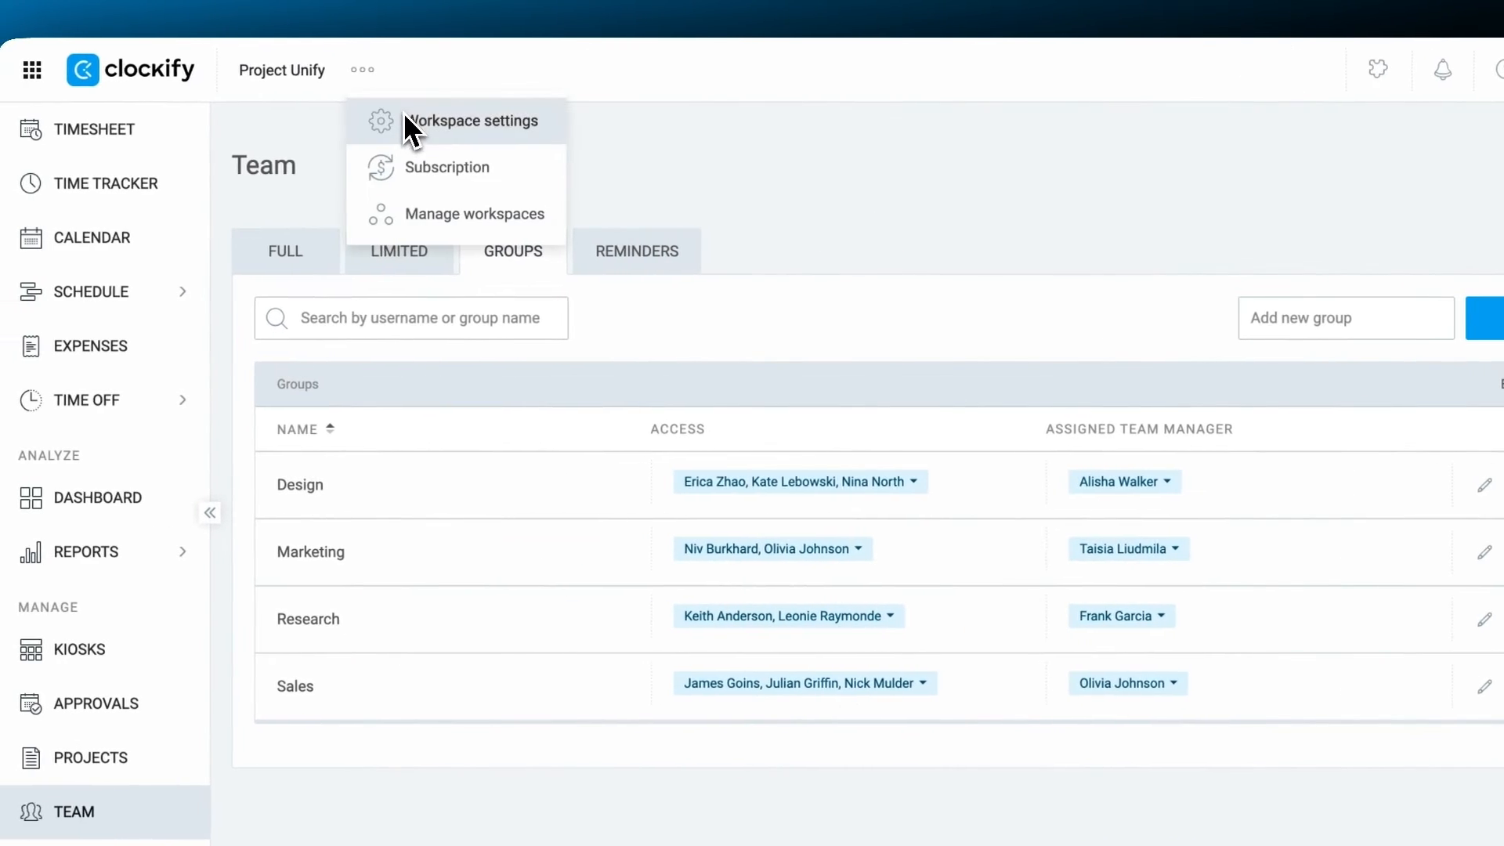
left_click(271, 122)
left_click(435, 258)
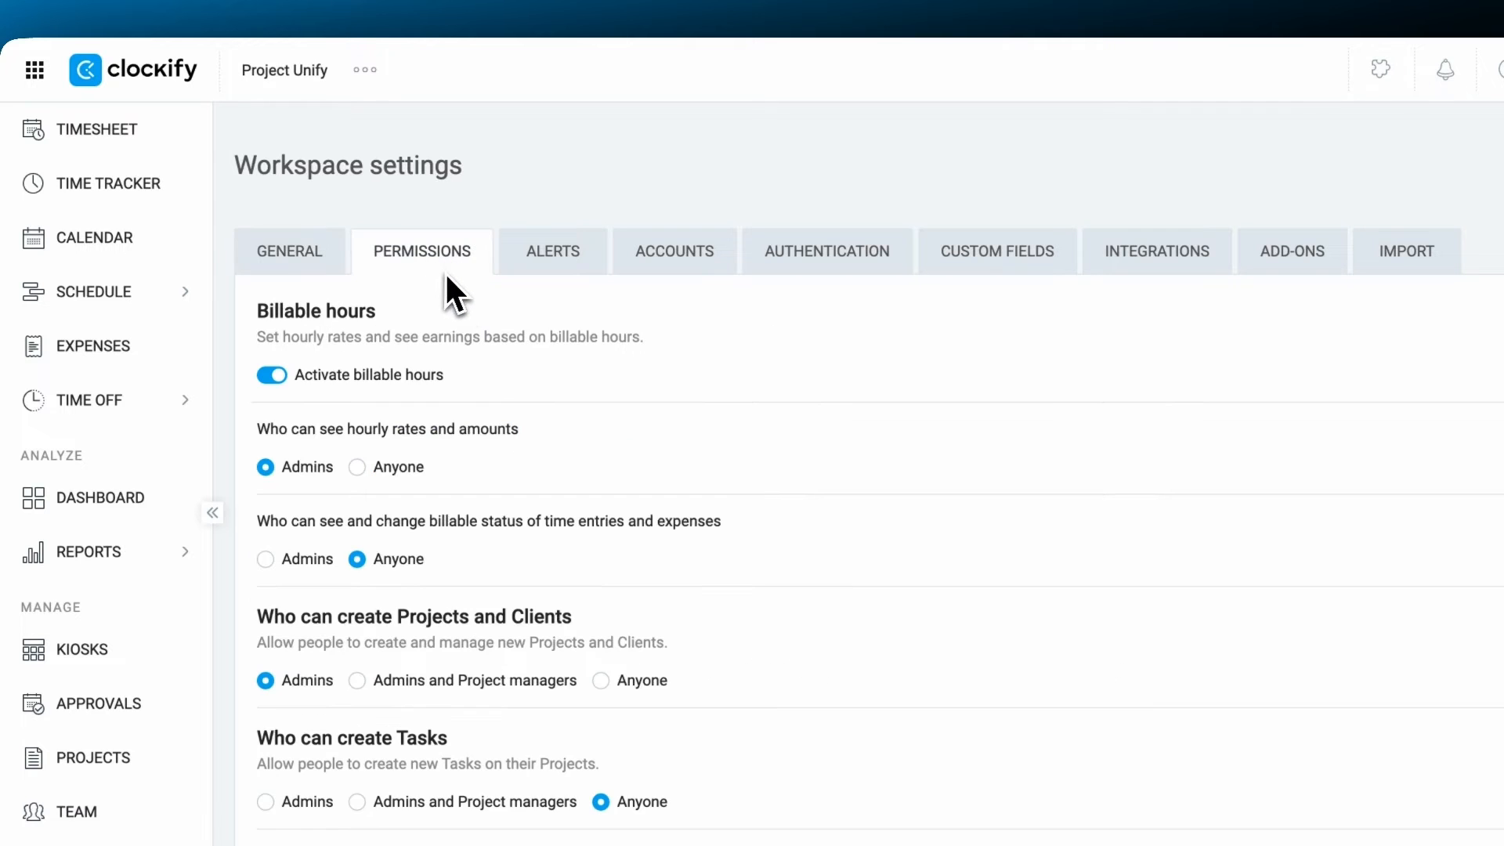
scroll(691, 401, "down", 5)
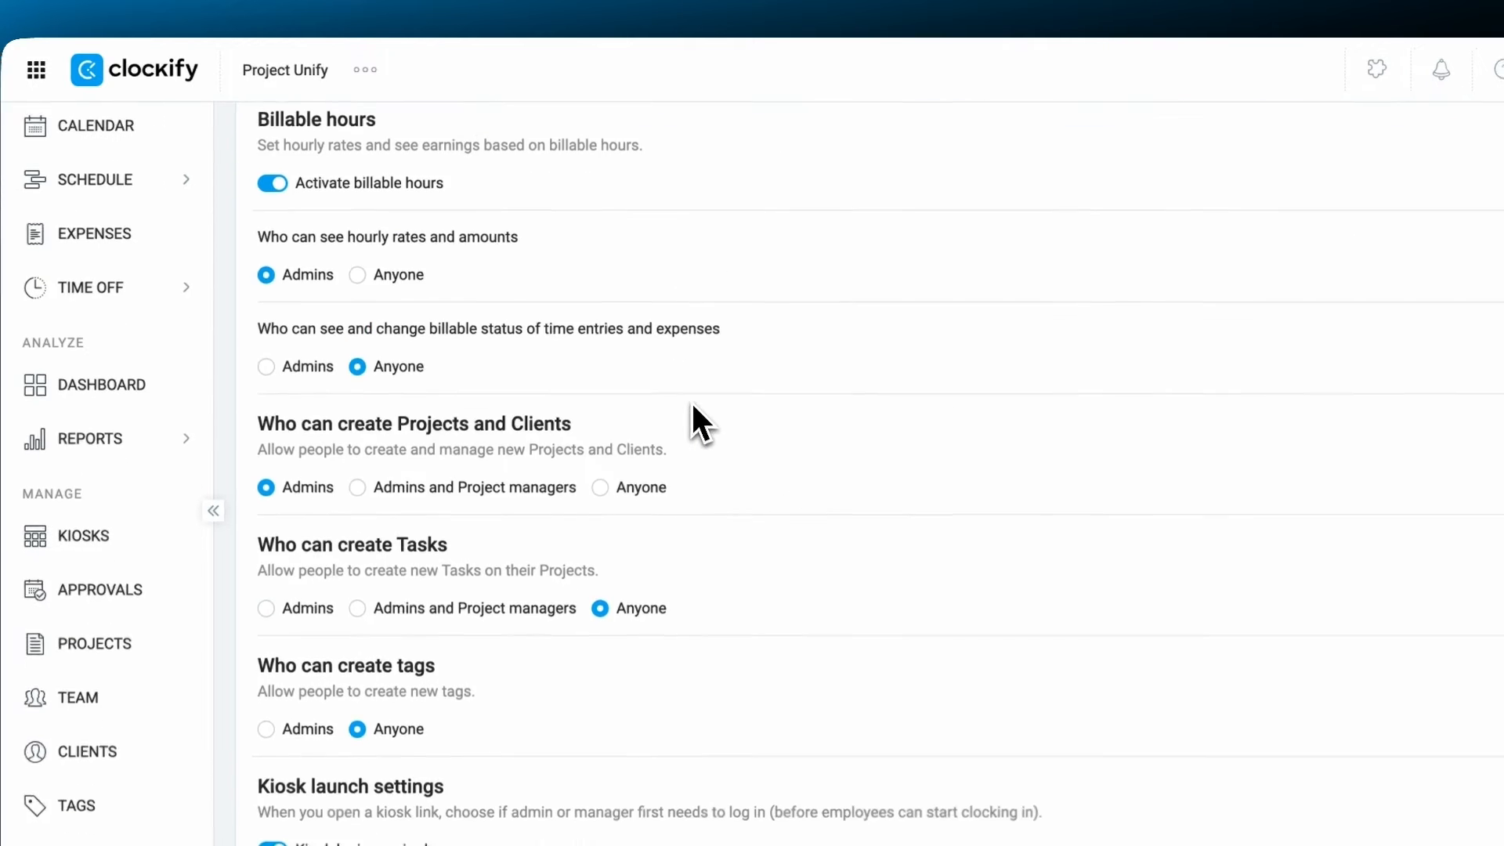
scroll(654, 349, "down", 6)
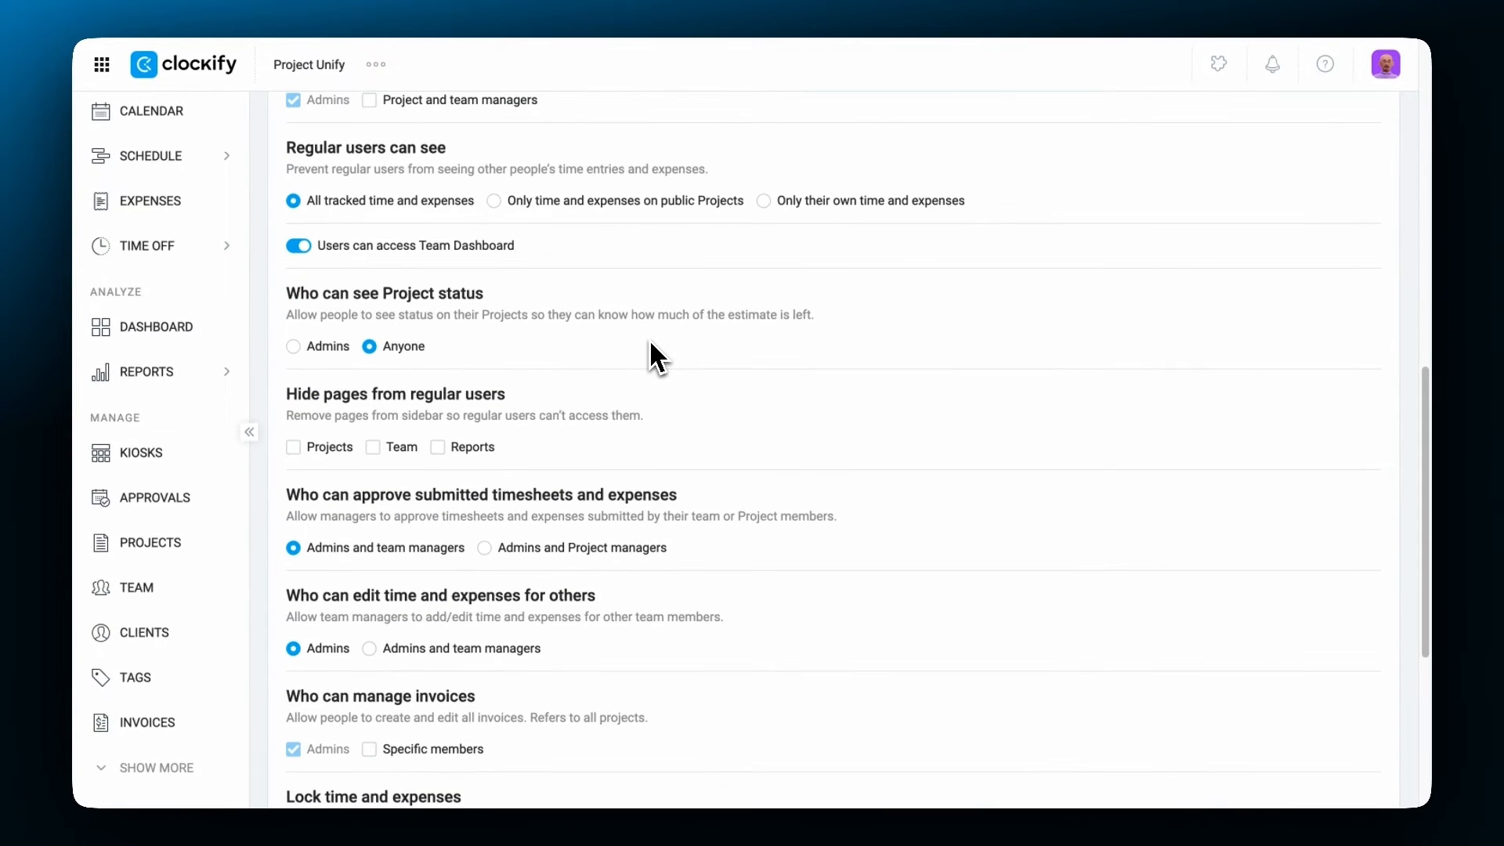
scroll(653, 350, "down", 1)
scroll(653, 349, "down", 1)
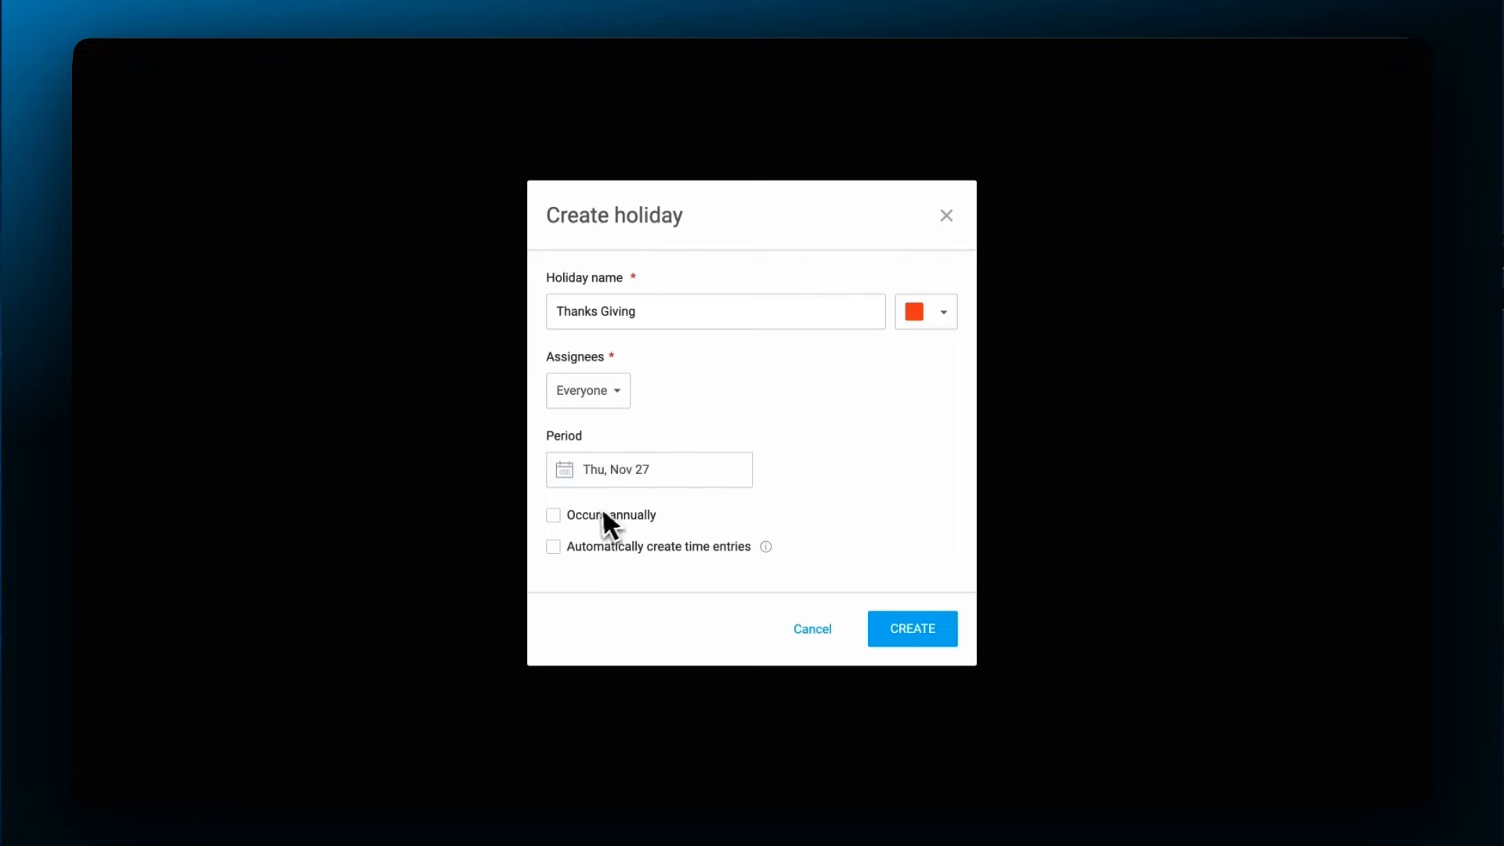
Set the Thanks Giving holiday to occur annually.
left_click(576, 519)
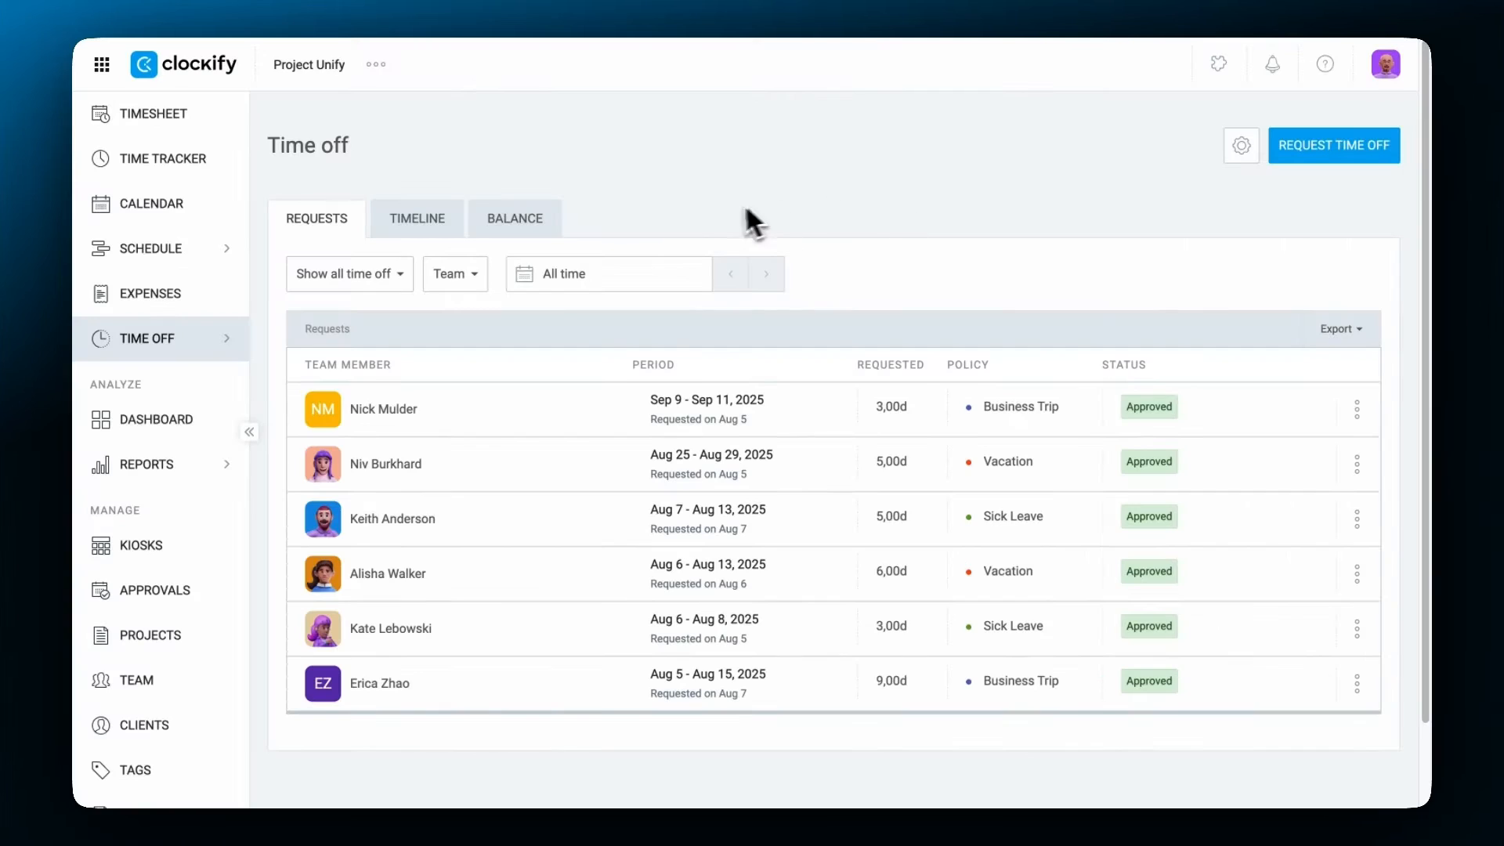
Show the team's time off balances for the Business Trip policy and open the options of the first member's balance.
left_click(514, 224)
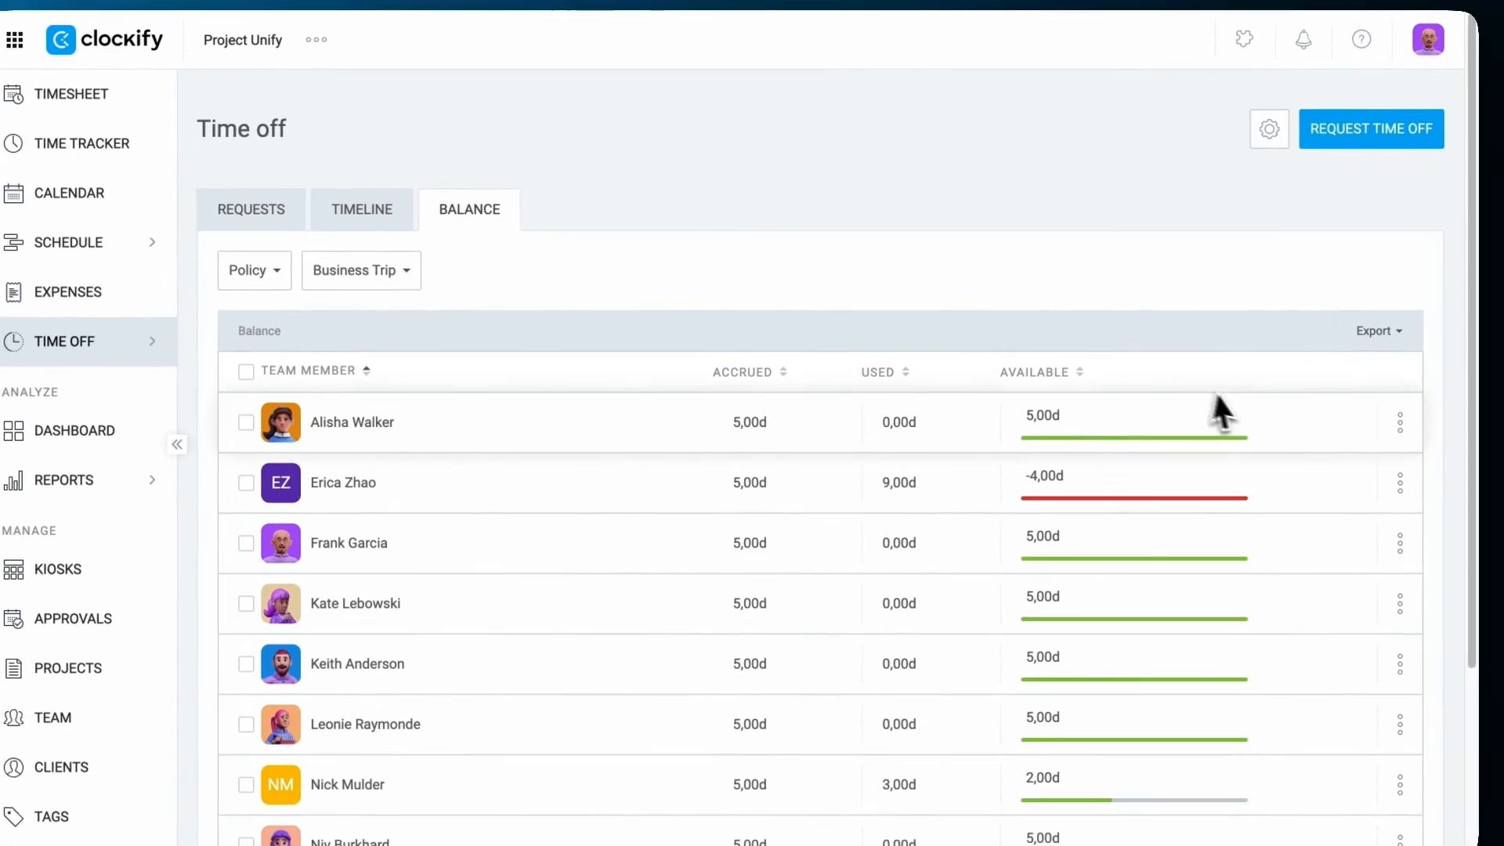
left_click(1397, 422)
left_click(1372, 549)
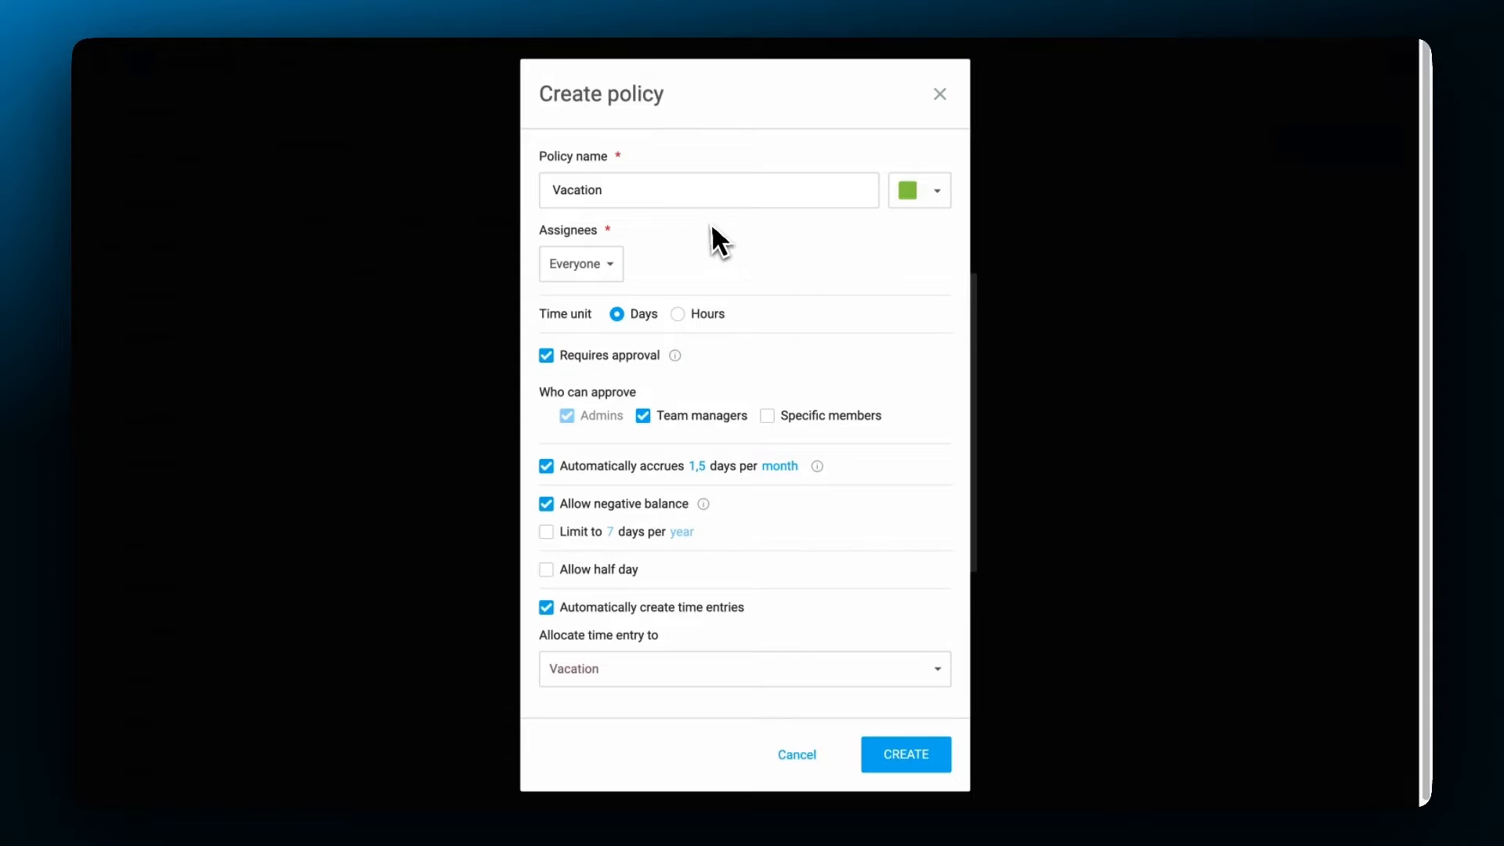
Check the Vacation policy name, the first member's Vacation balance options, and the absence details on the time off timeline.
left_click(699, 196)
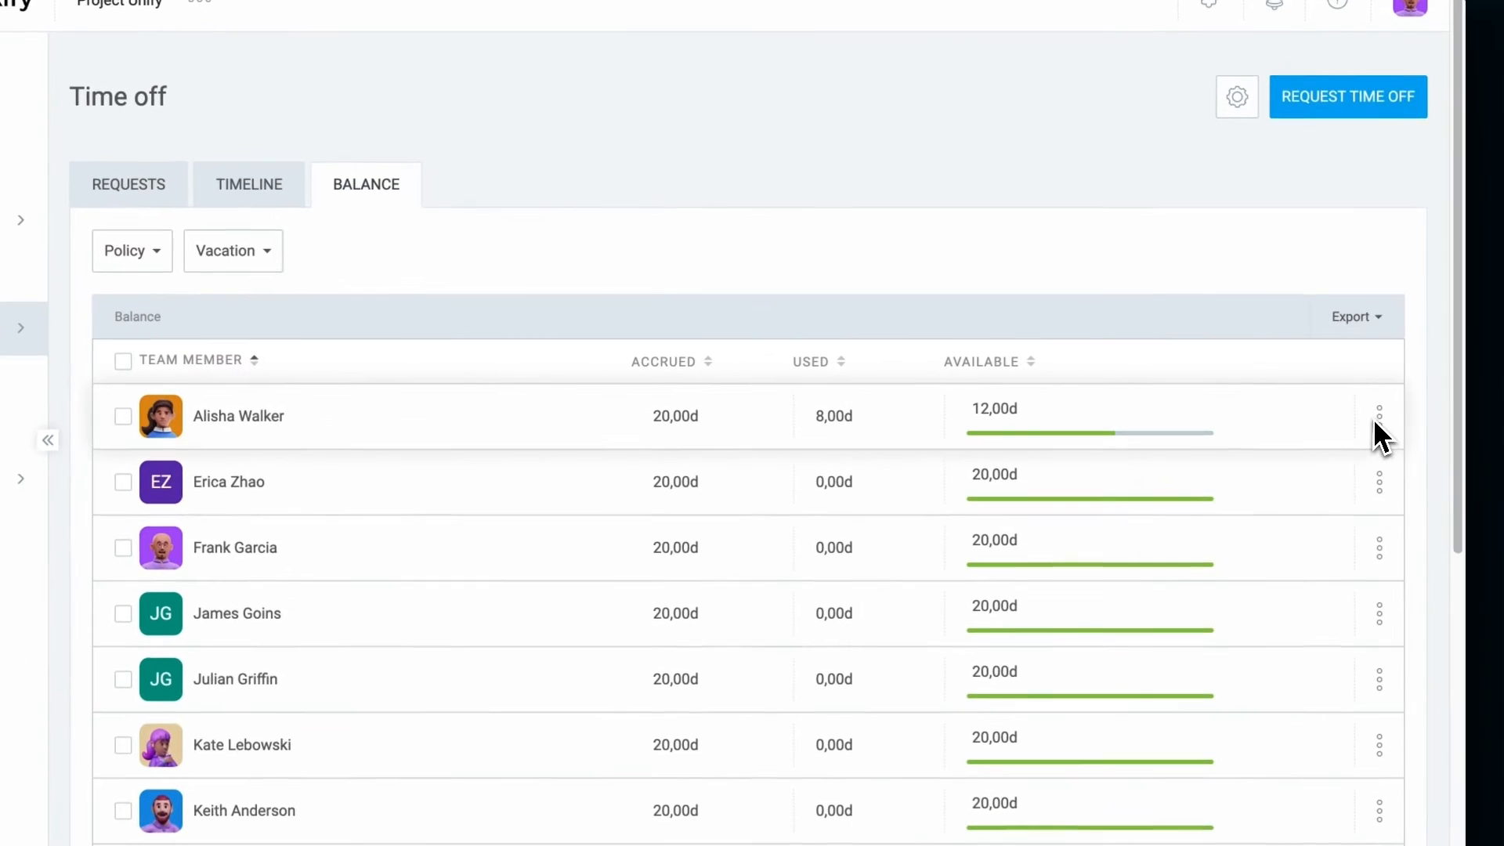
left_click(1359, 412)
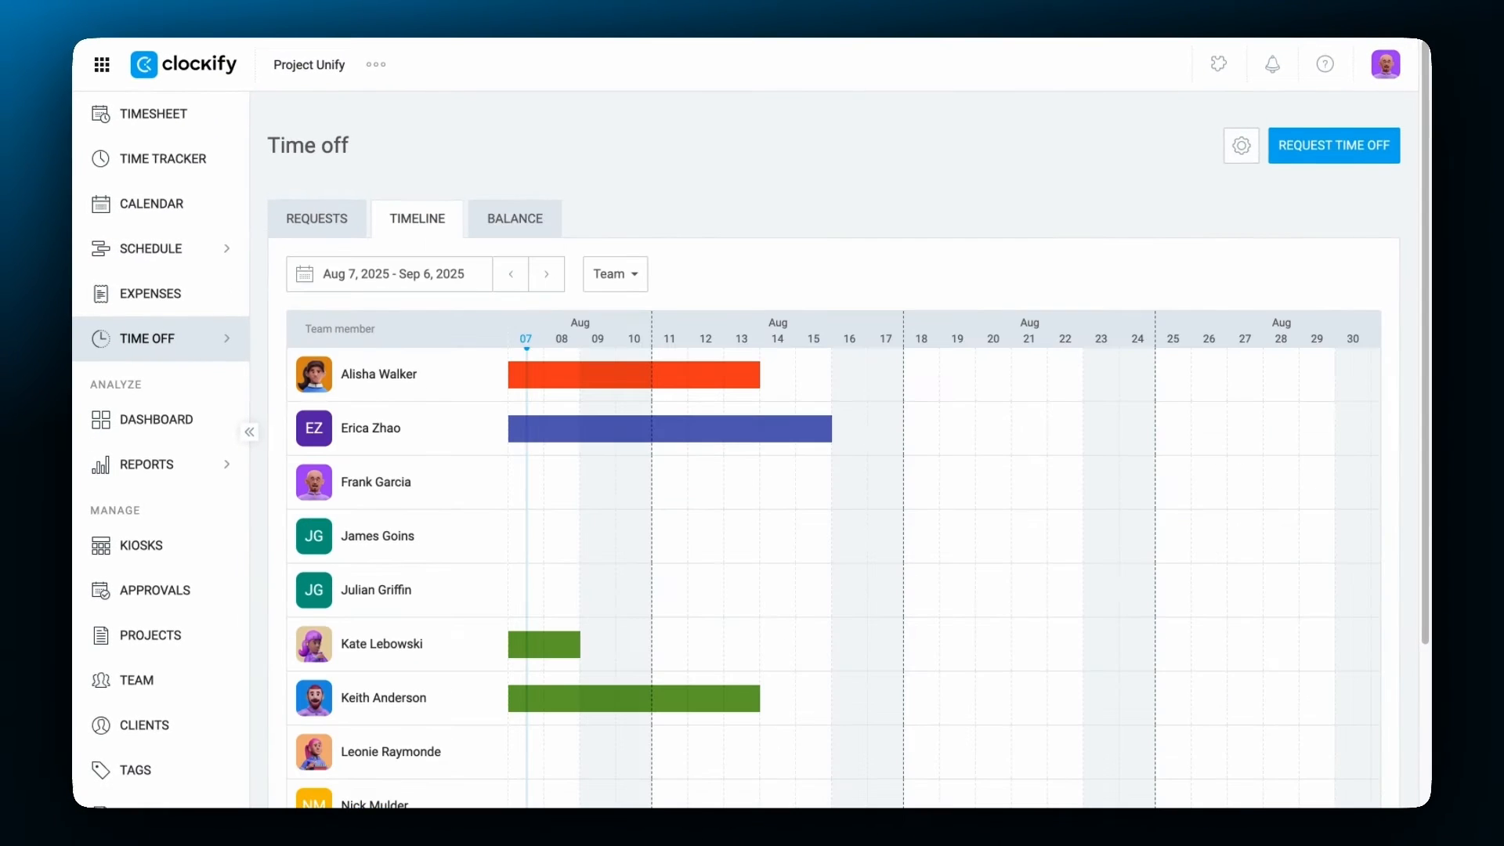
mouse_move(687, 698)
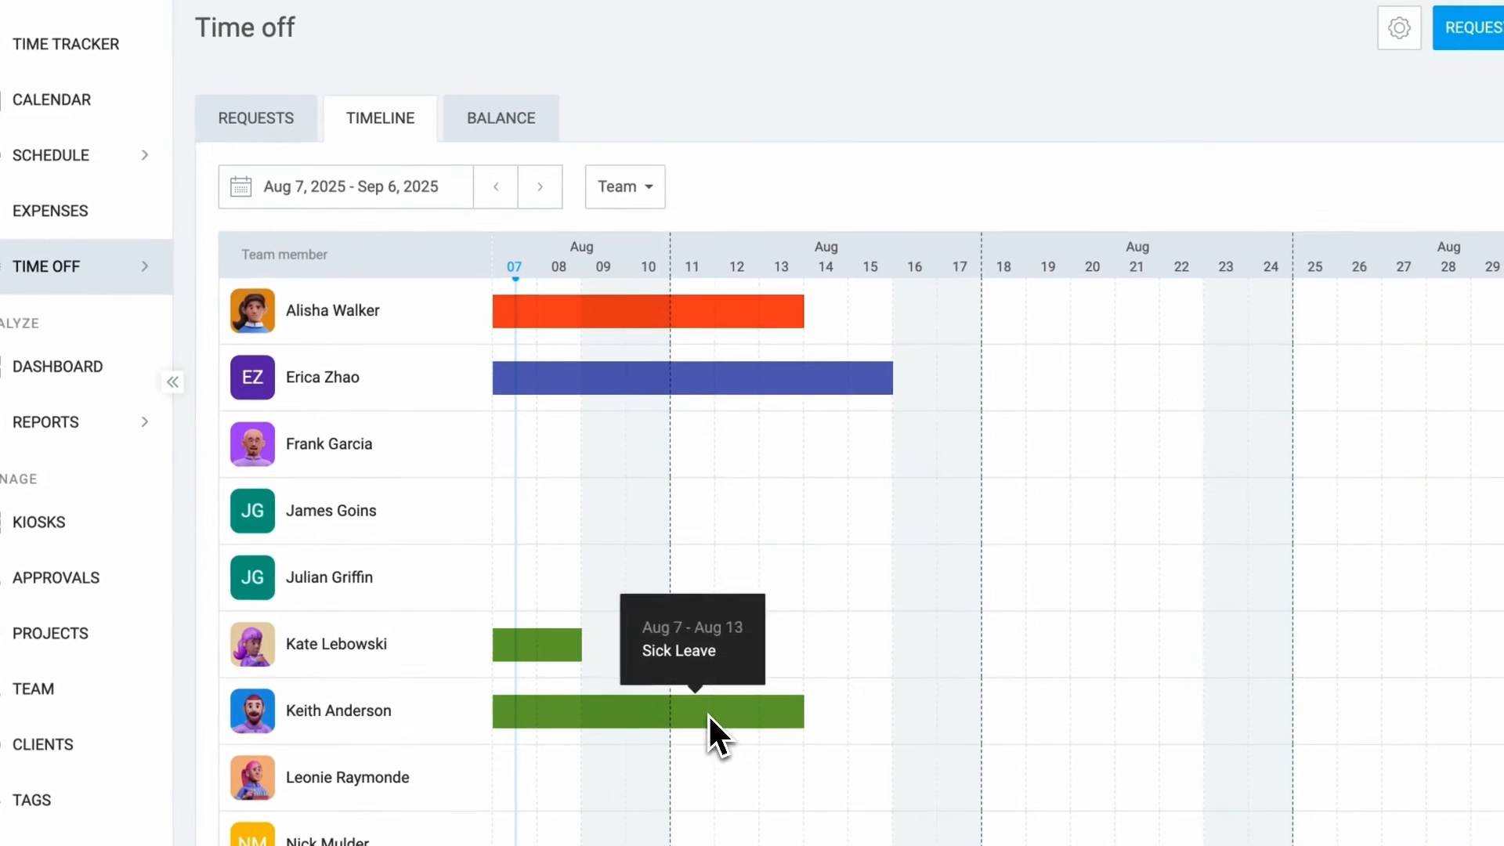
mouse_move(627, 326)
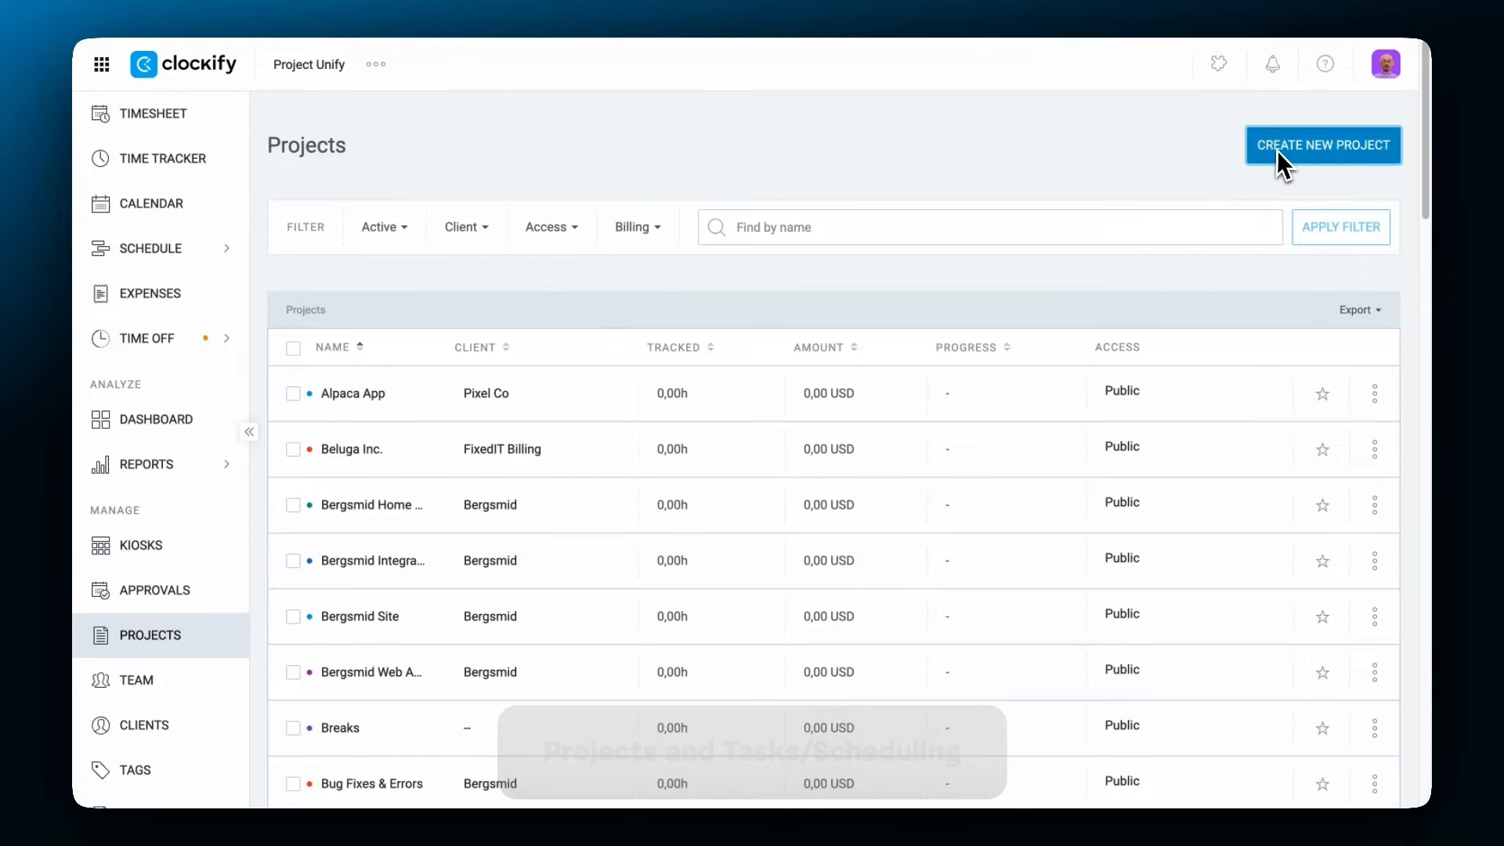
Create a public project named Merch for the client Bergsmid without a template.
left_click(1277, 149)
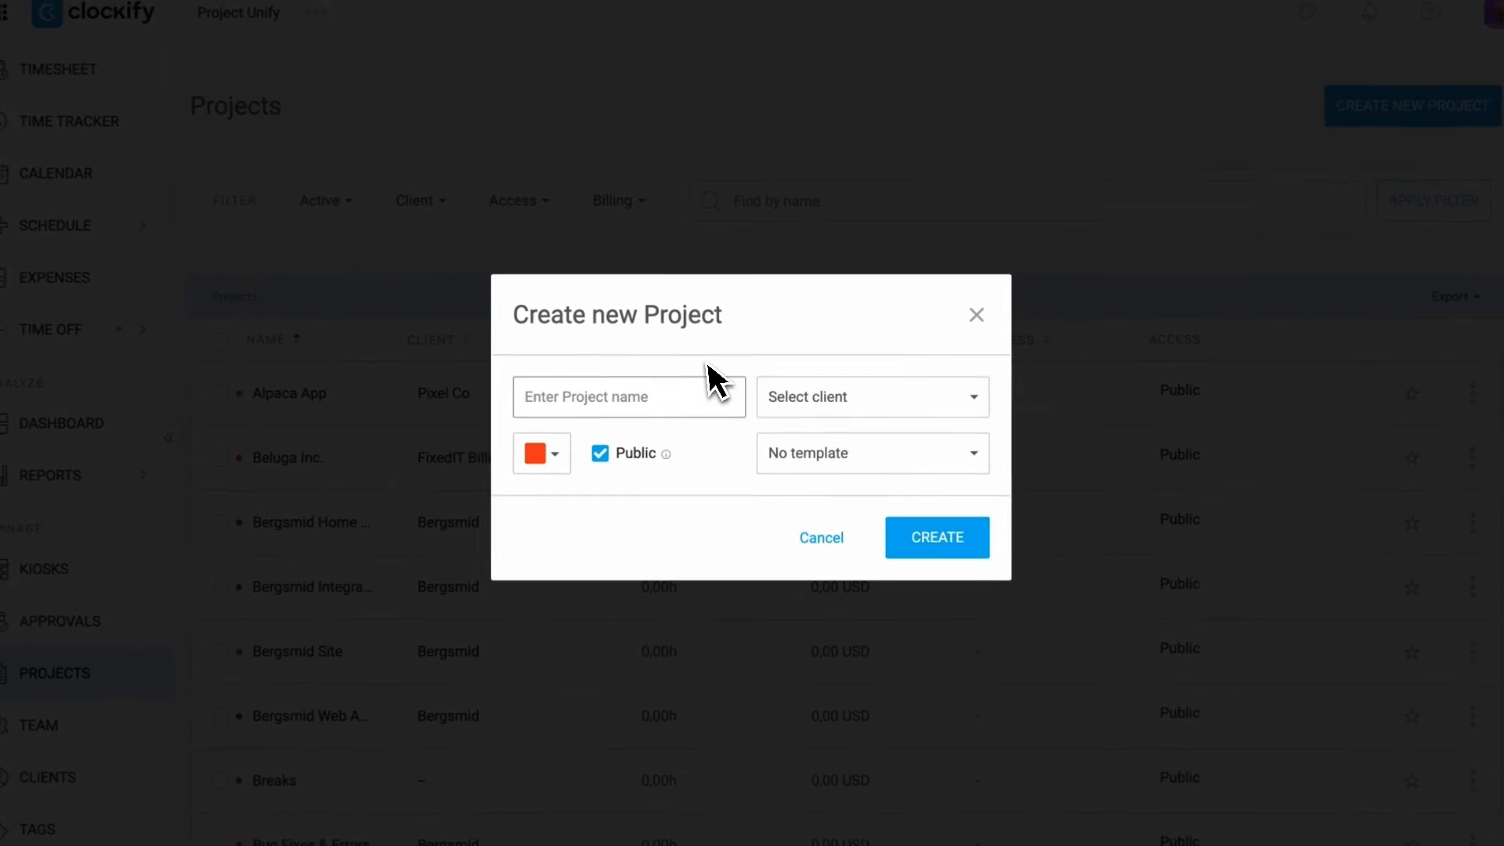
type("Merch")
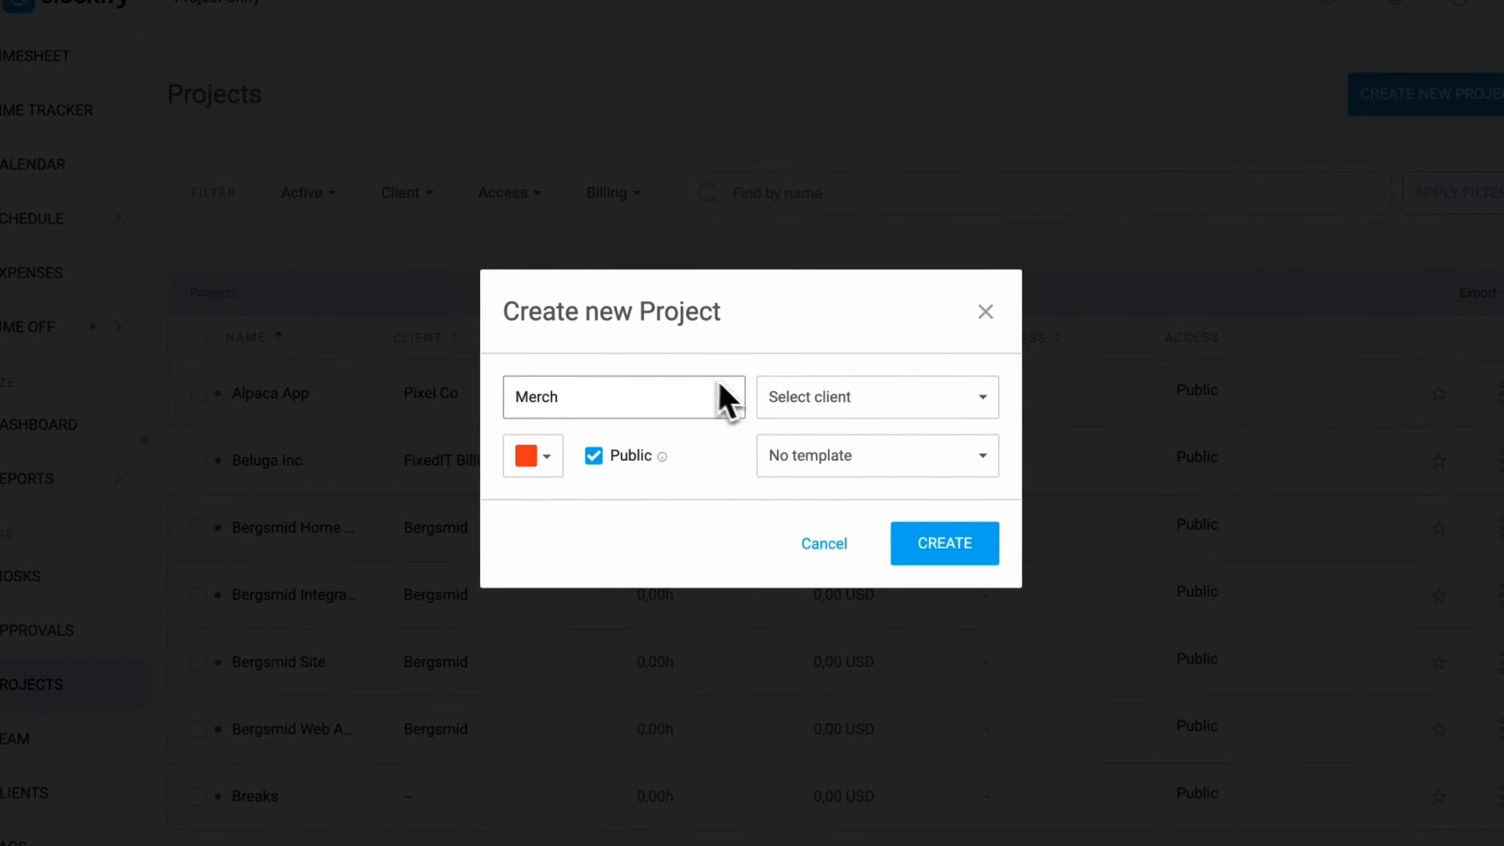
left_click(814, 403)
left_click(833, 514)
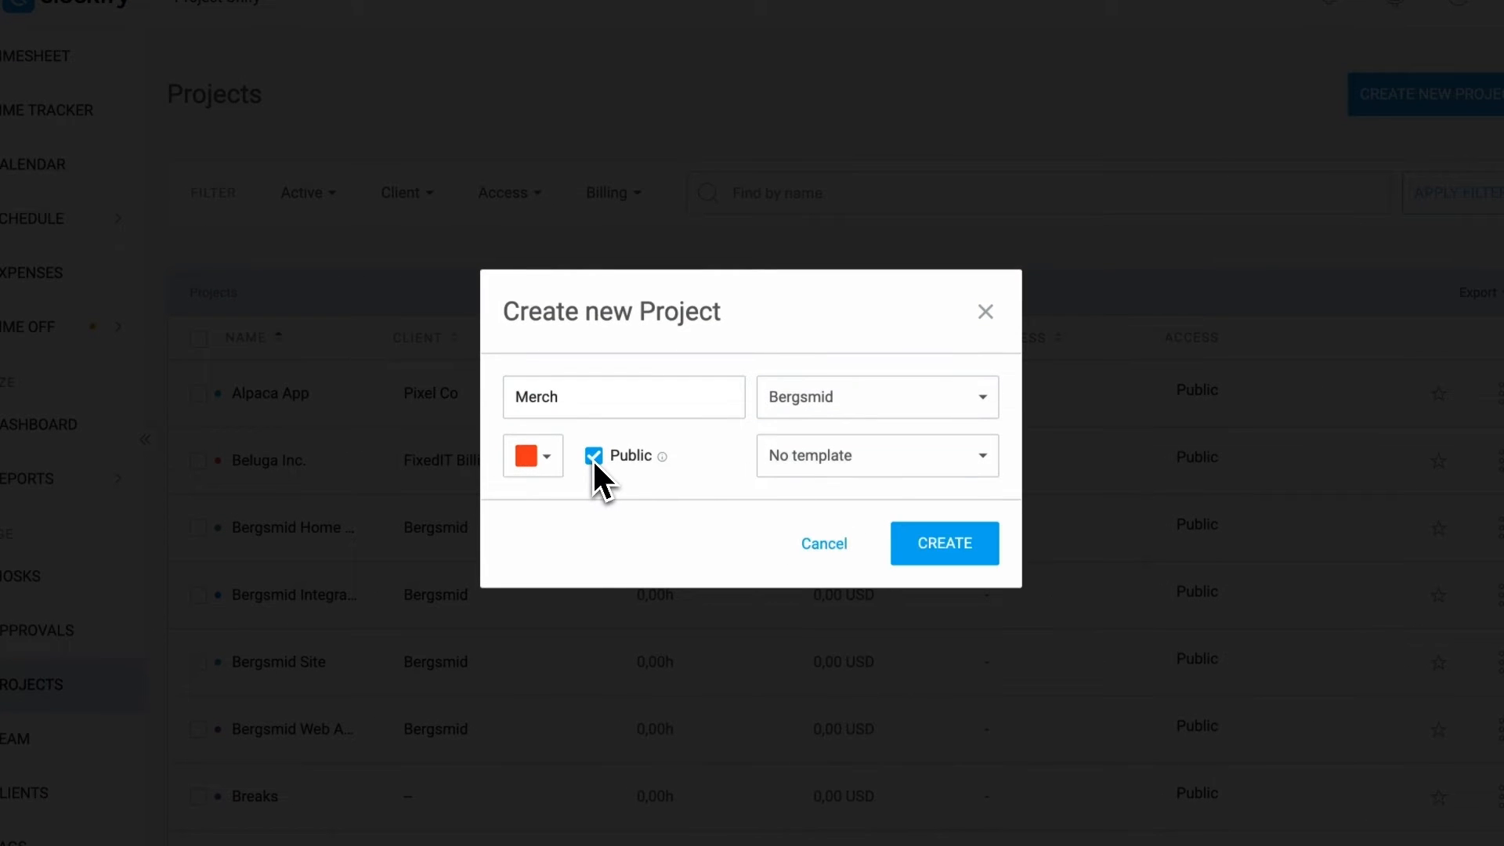
left_click(940, 546)
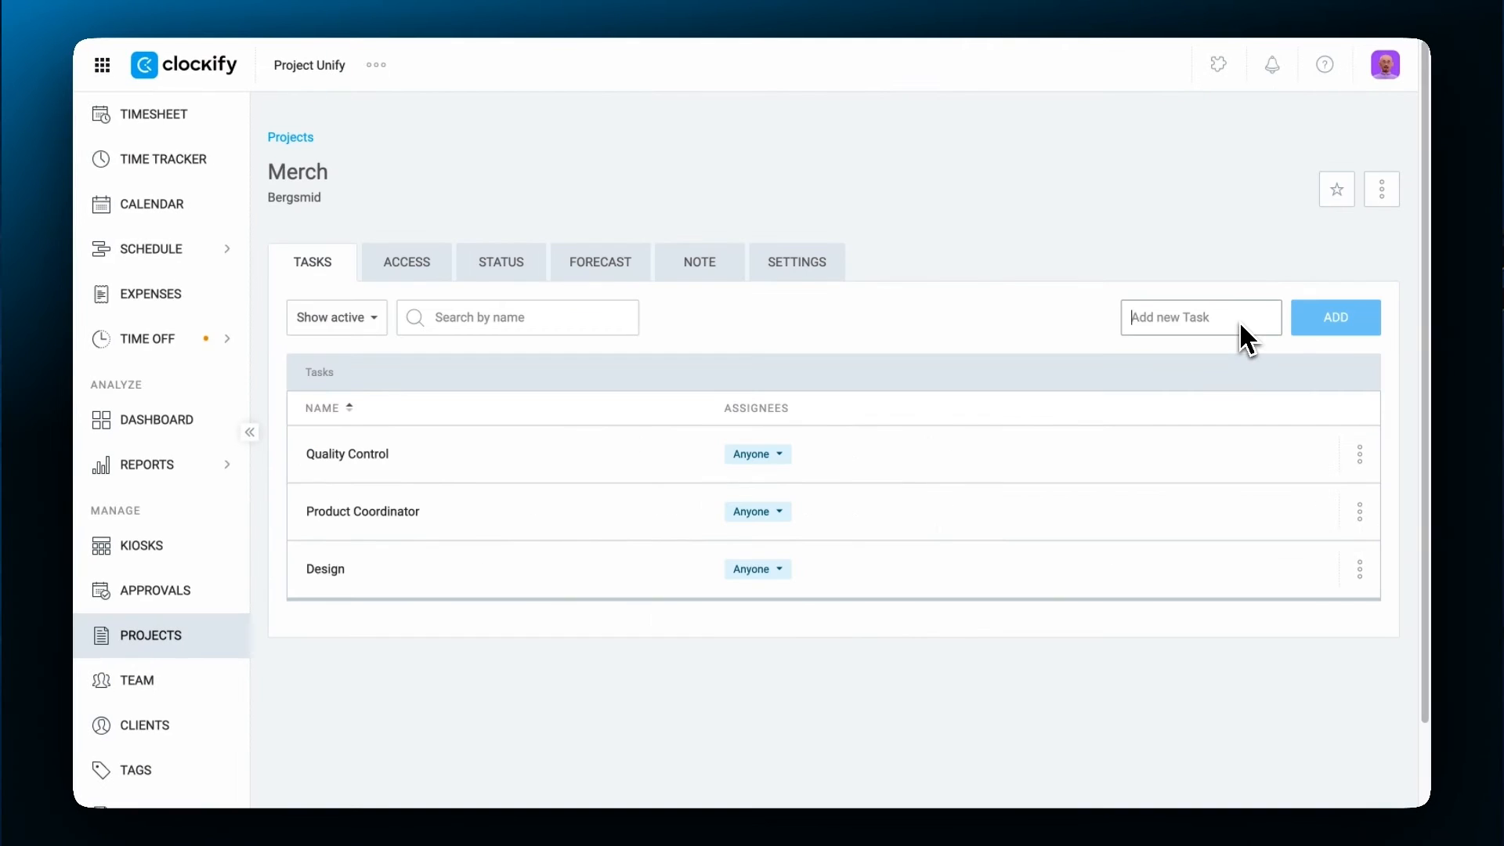
Add the task "Marketing and Ads" to the Merch project and assign it to the Marketing group.
left_click(1239, 321)
type("Marketing and Ads")
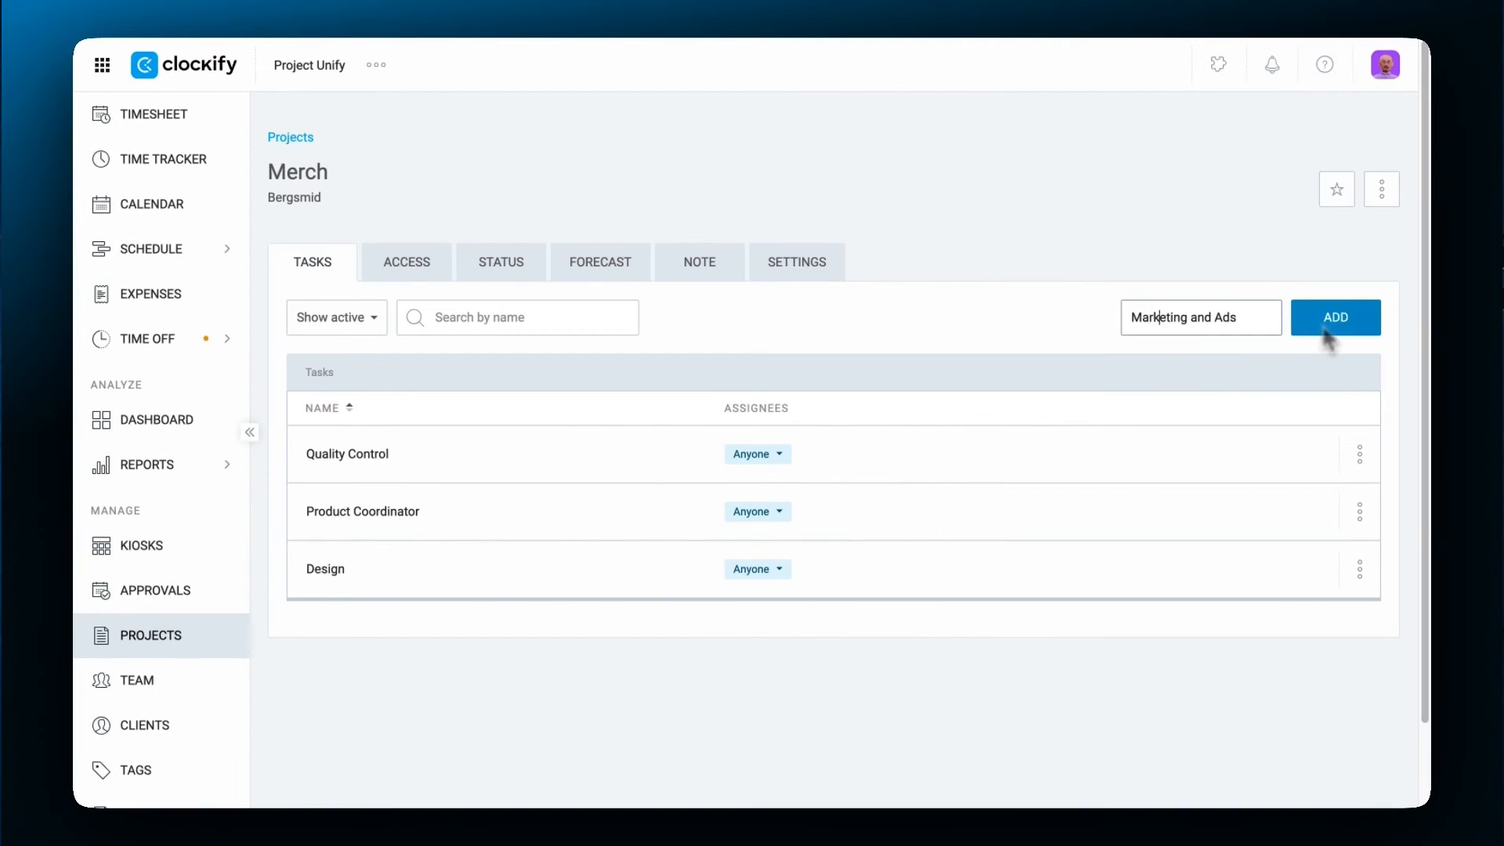
left_click(1336, 326)
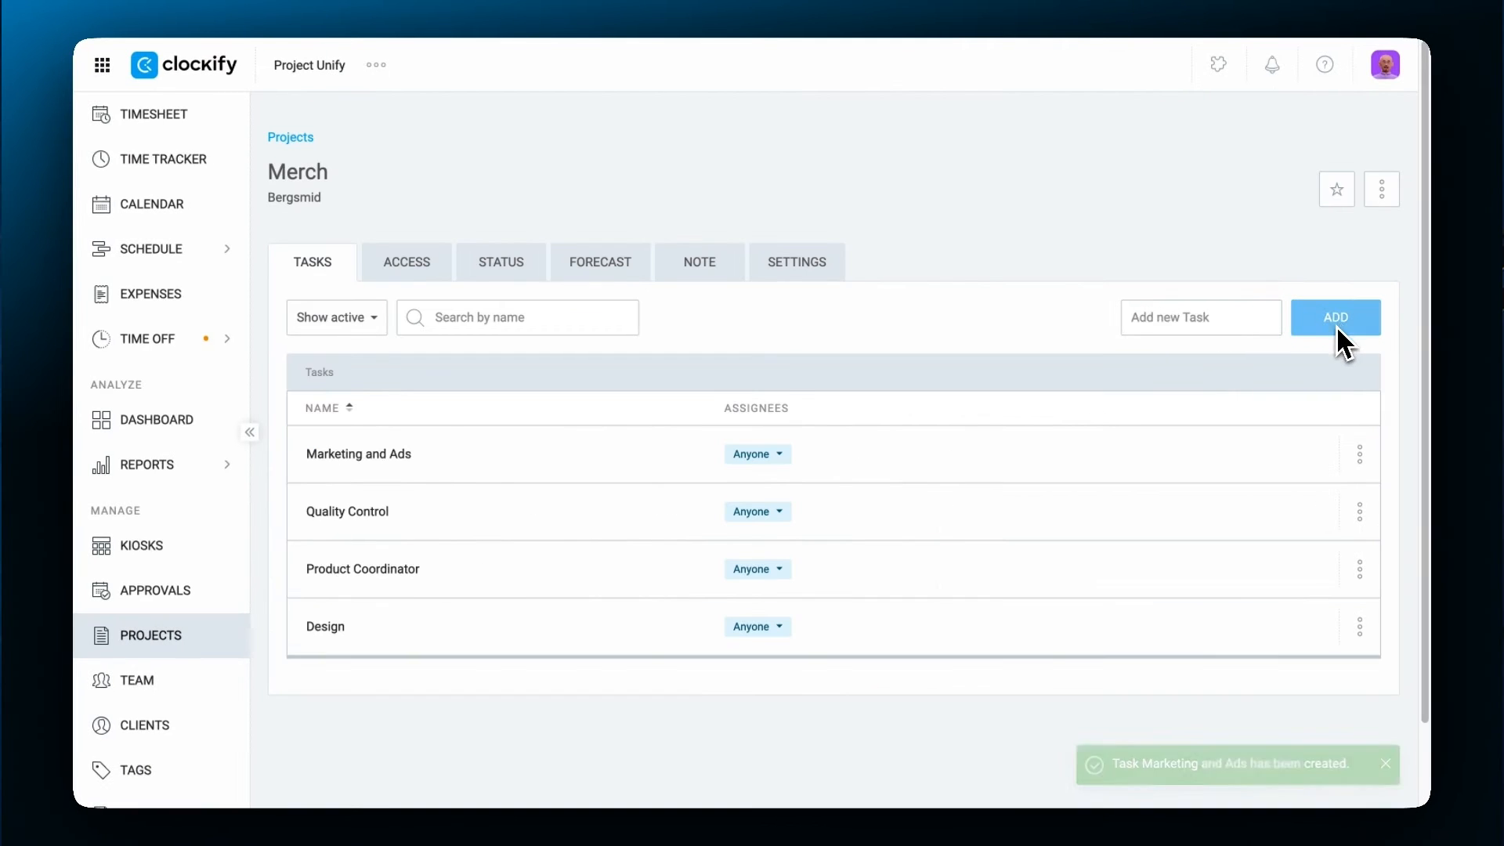
left_click(750, 453)
left_click(820, 640)
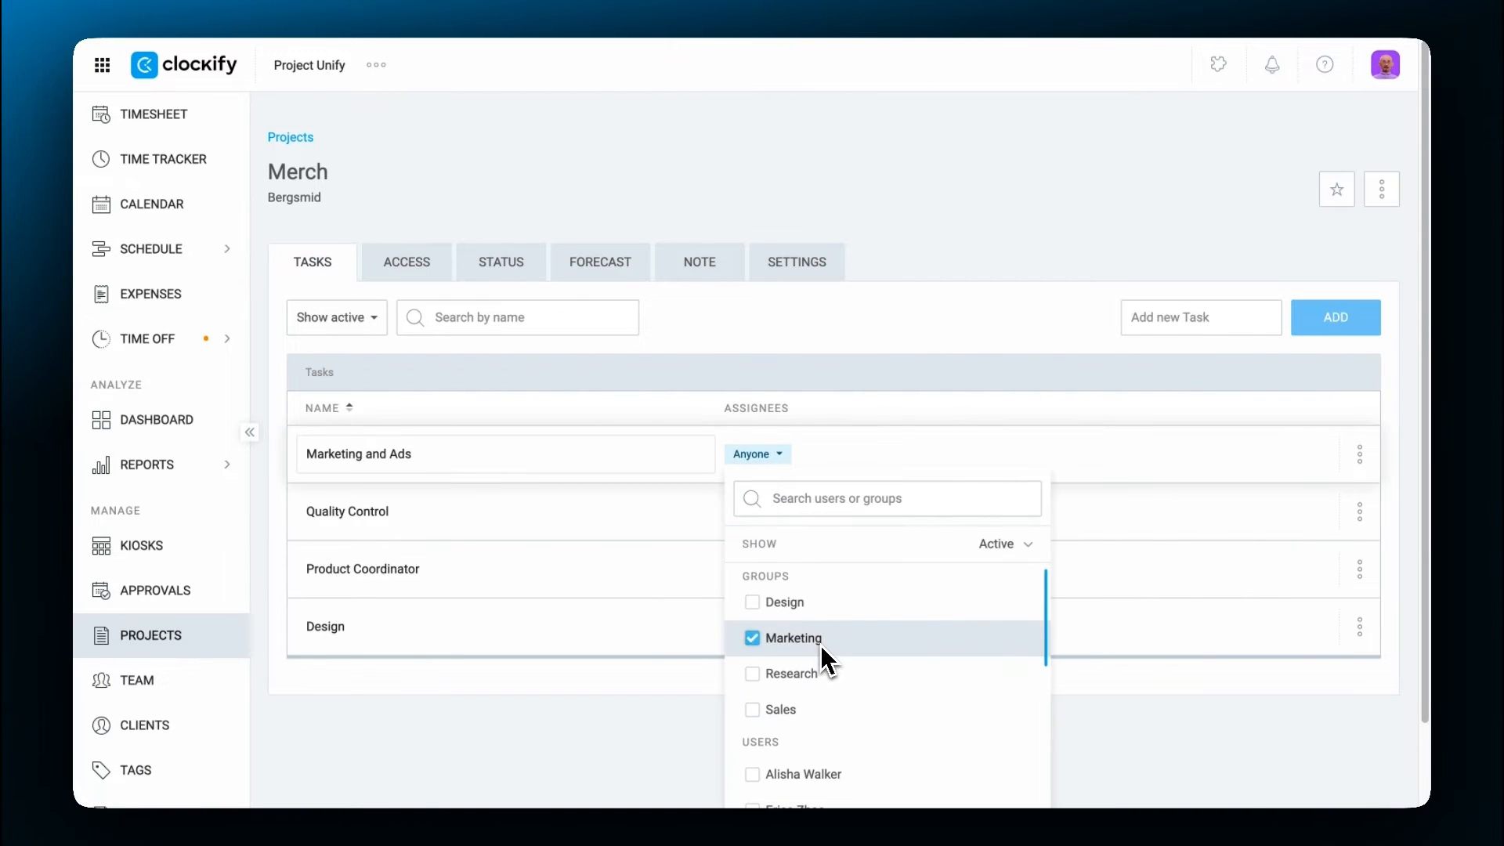
left_click(908, 464)
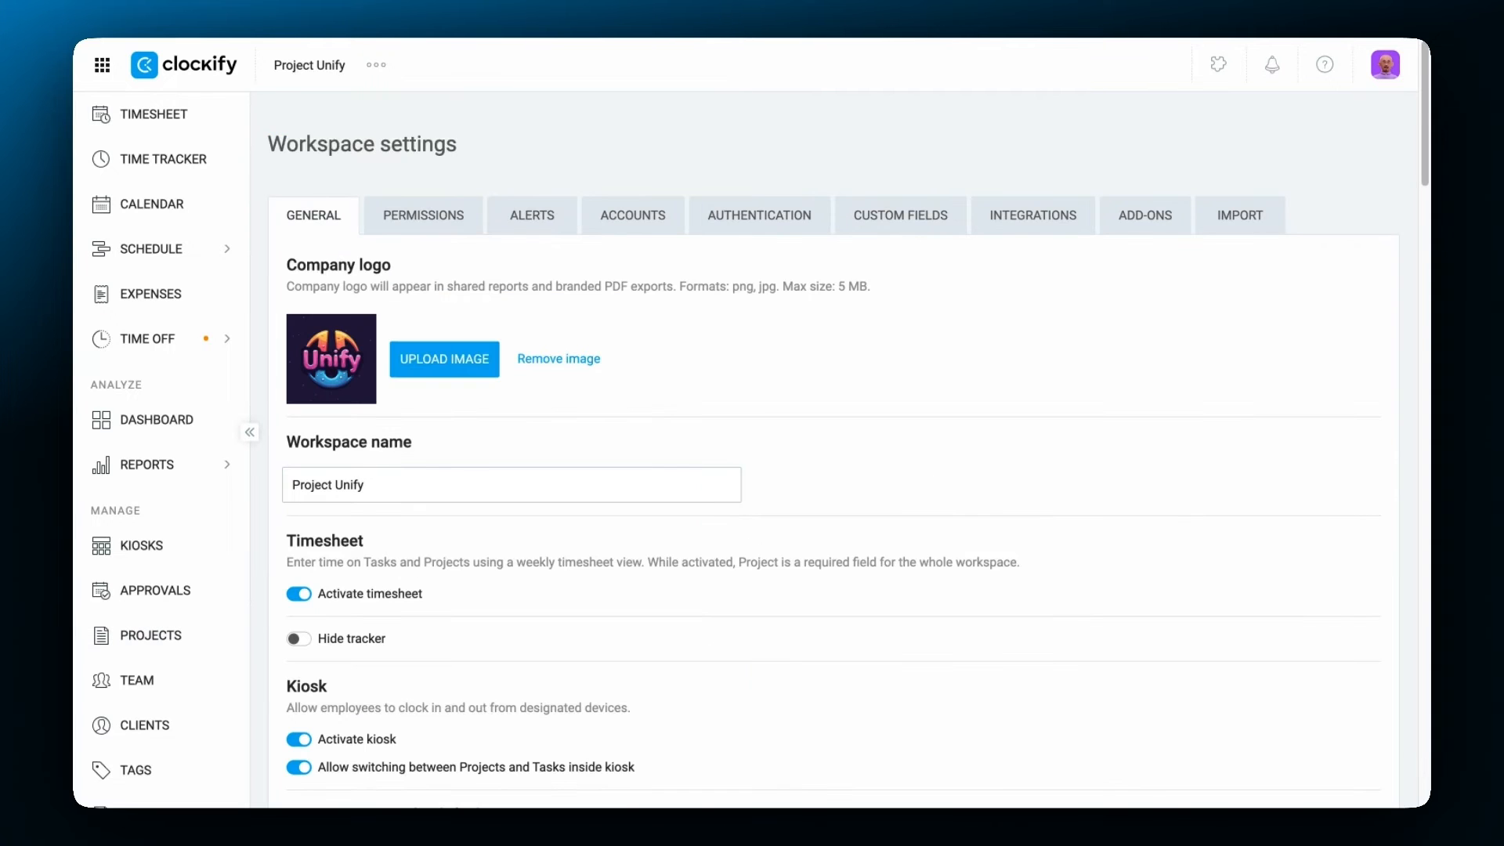
Enable hourly rates for tasks and billable and non-billable tasks in the general workspace settings.
scroll(833, 446, "down", 20)
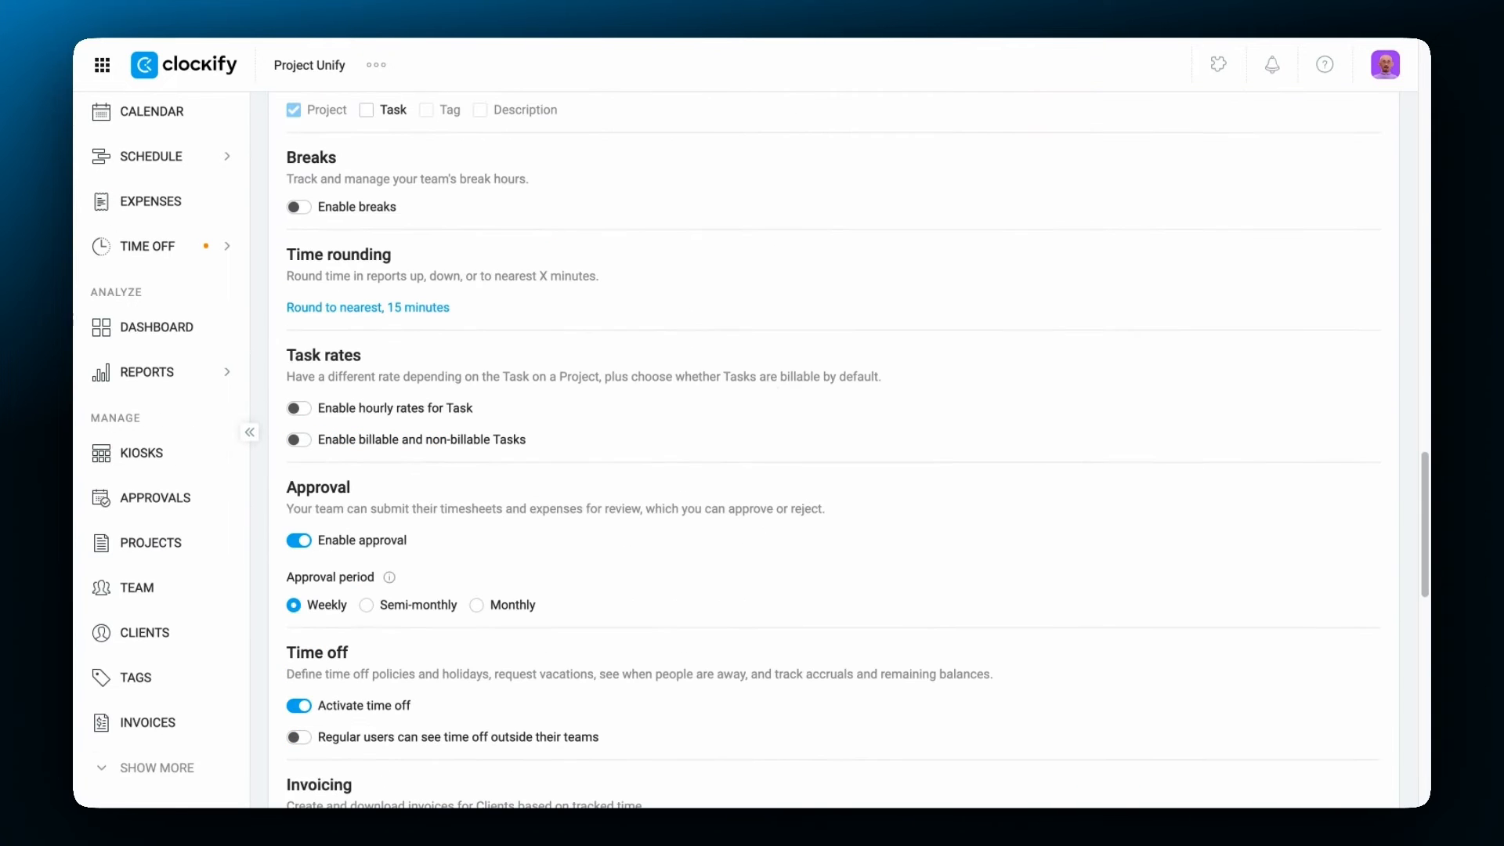
left_click(305, 409)
left_click(307, 440)
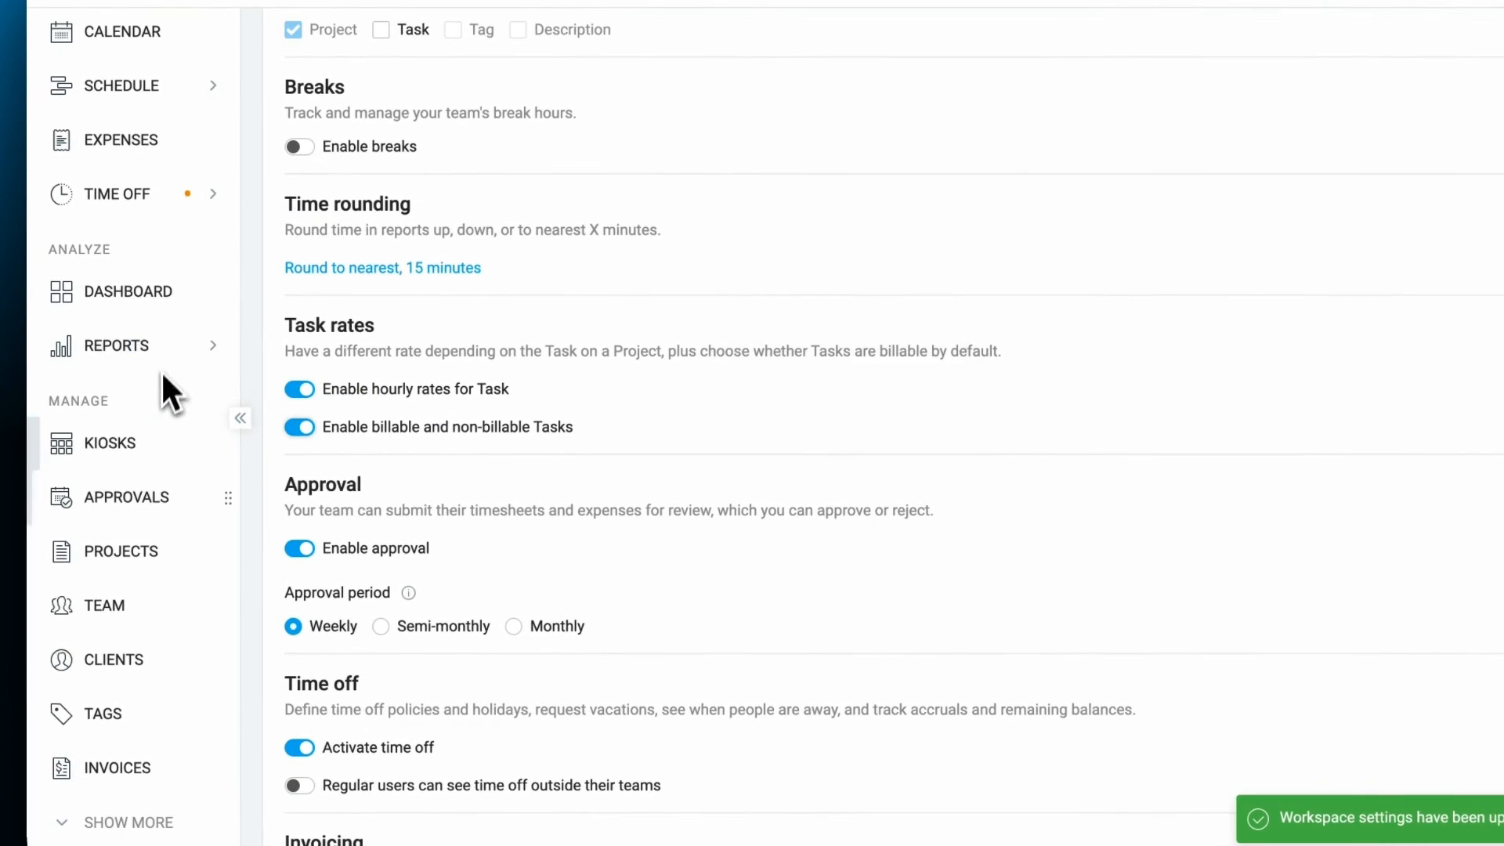
Make the Design, Marketing and Ads, Product Coordinator, and Quality Control tasks of the Merch project billable.
left_click(147, 558)
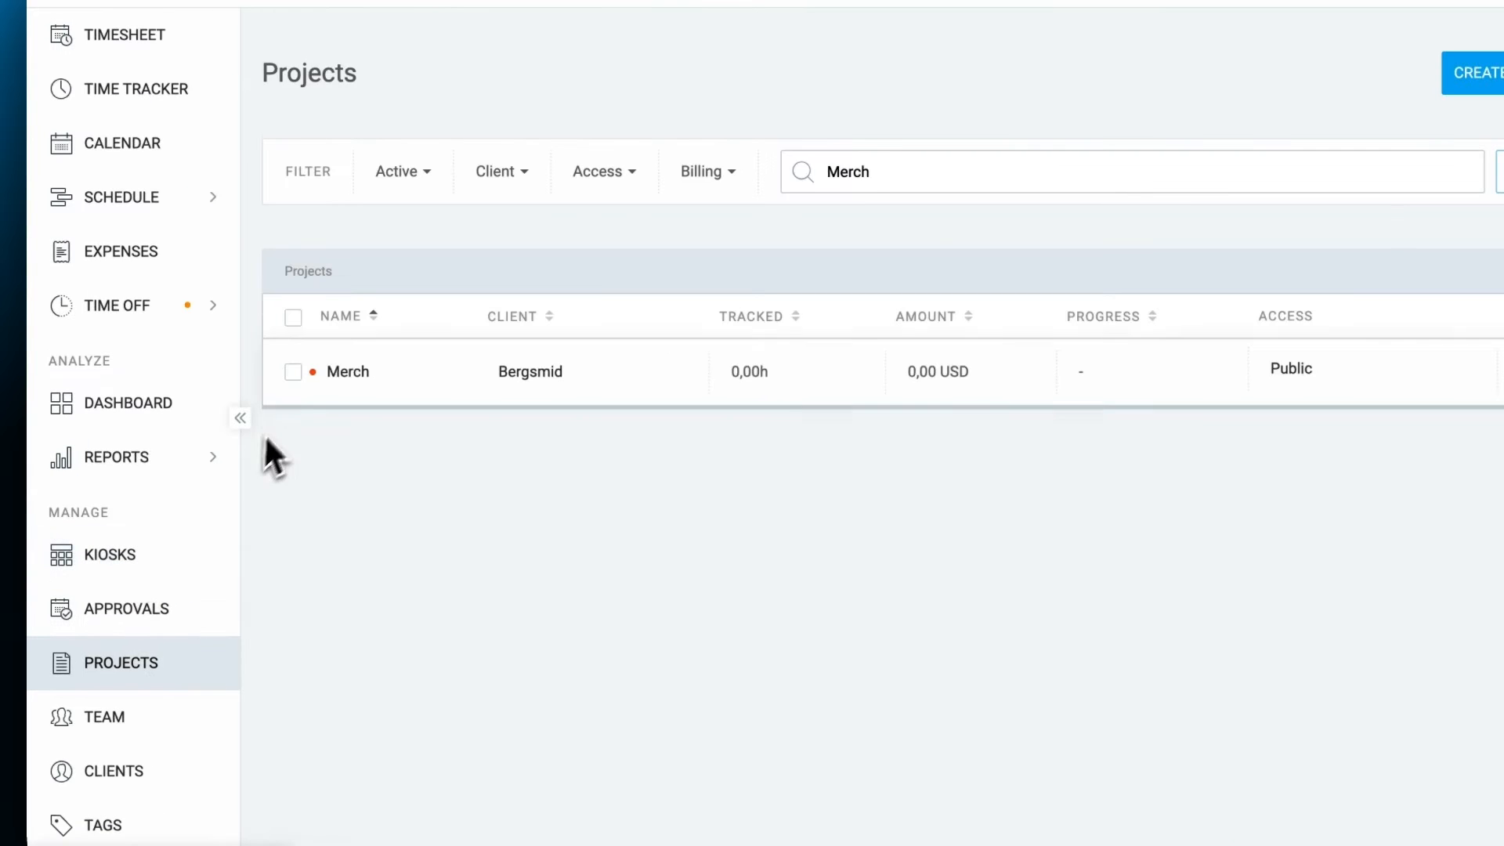
left_click(329, 380)
left_click(979, 444)
left_click(979, 513)
left_click(979, 582)
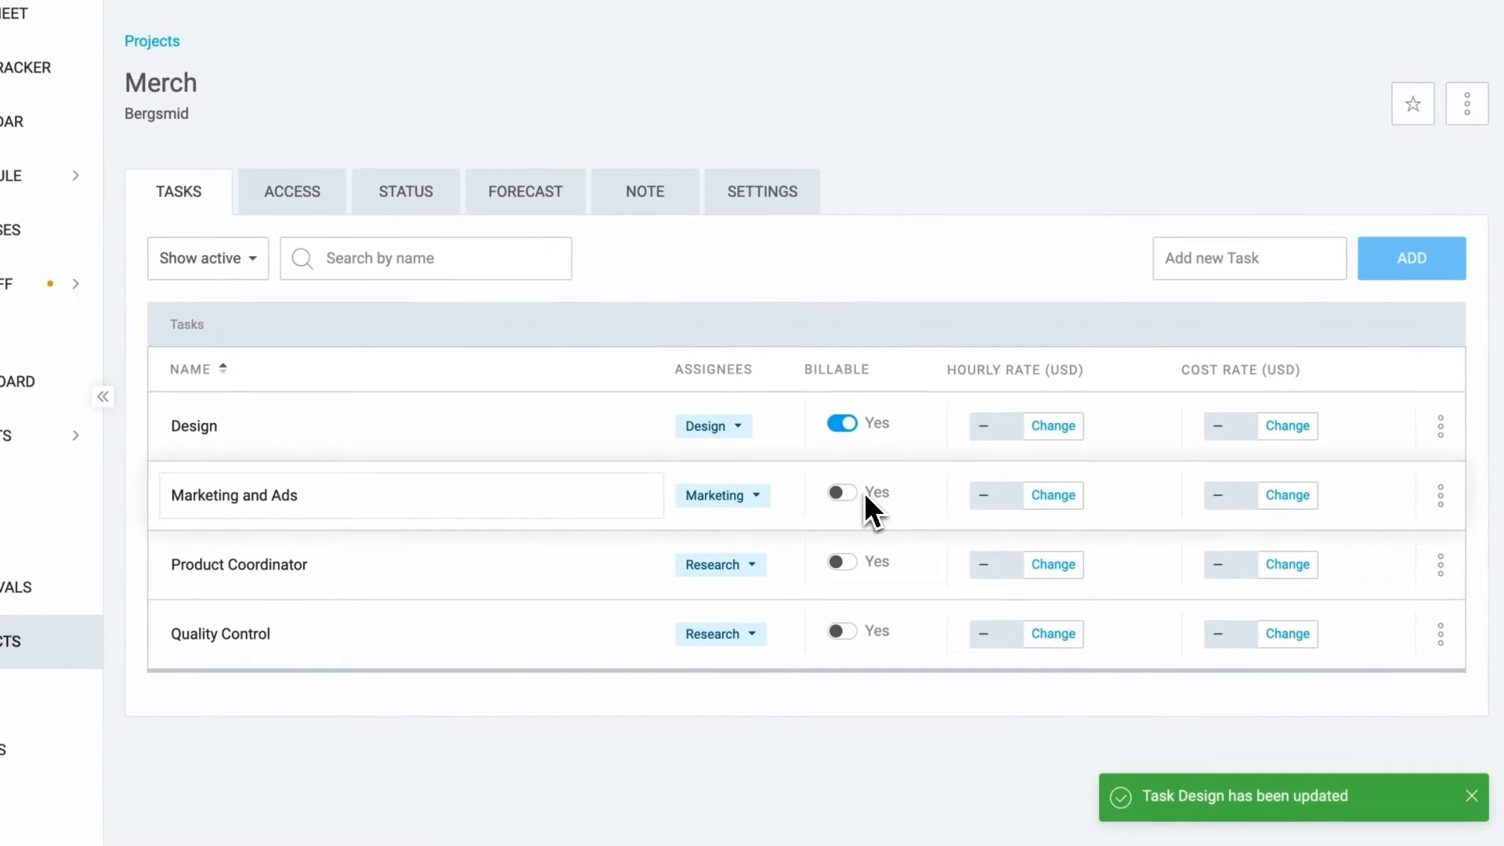
left_click(836, 630)
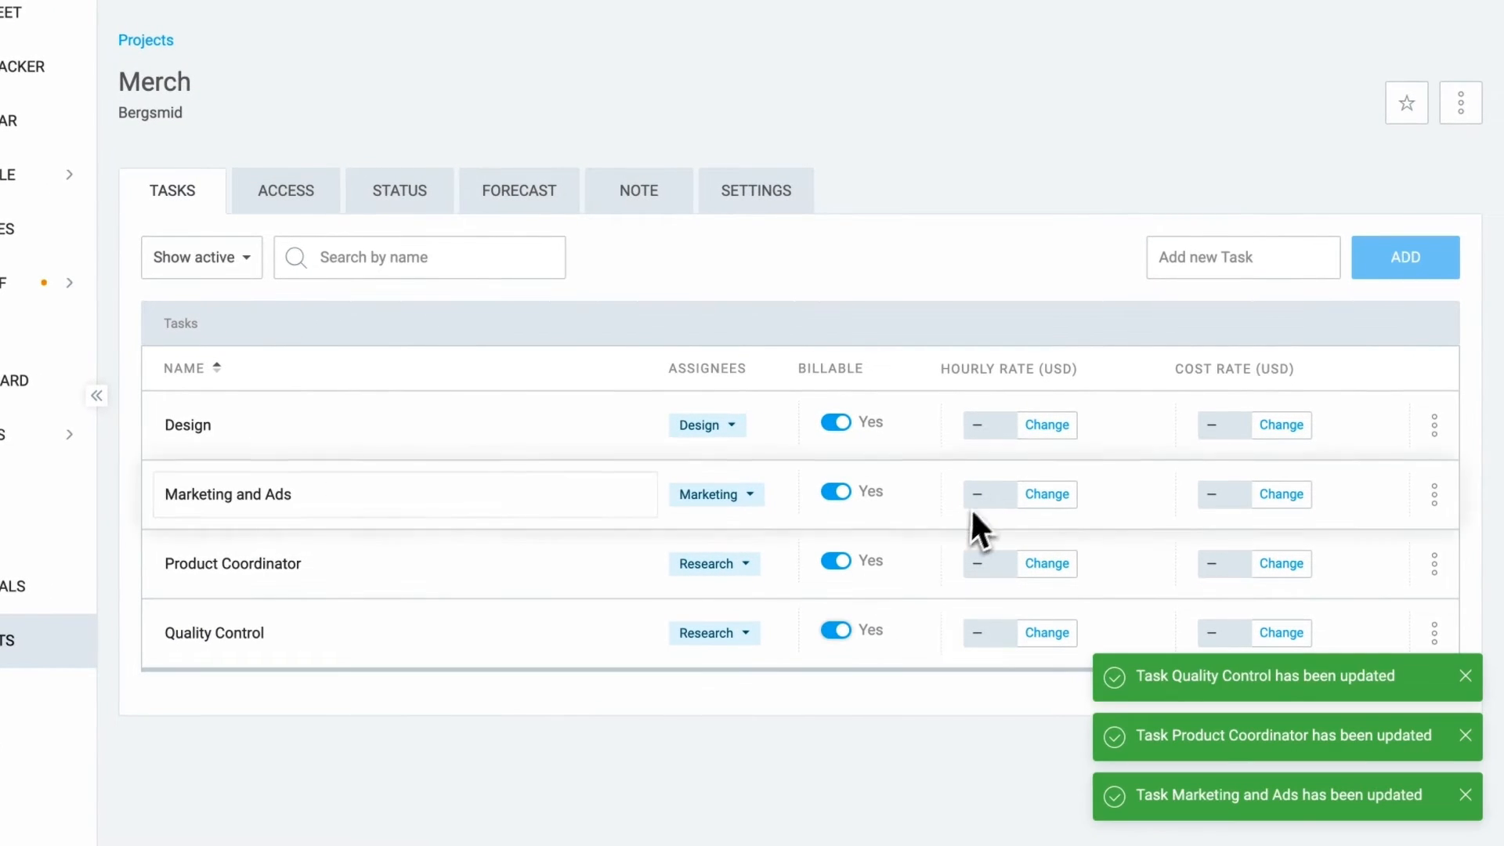
Set the Design task's hourly rate to 10 USD for all past and future time entries.
left_click(1033, 427)
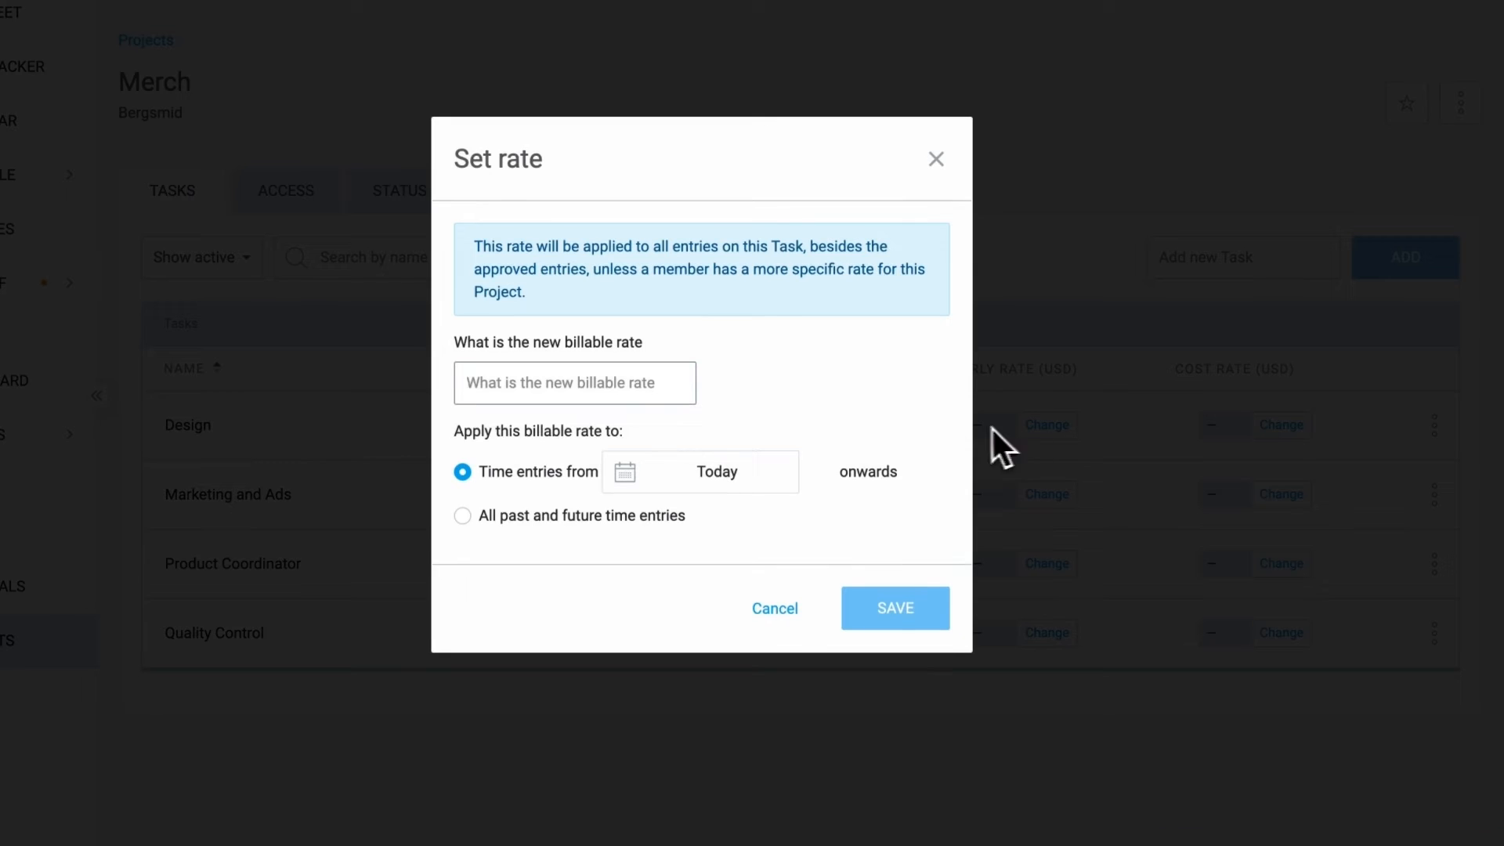
type("10")
left_click(562, 513)
left_click(561, 395)
left_click(895, 608)
Set the Design task's cost rate to 10 USD for all past and future time entries.
left_click(1281, 427)
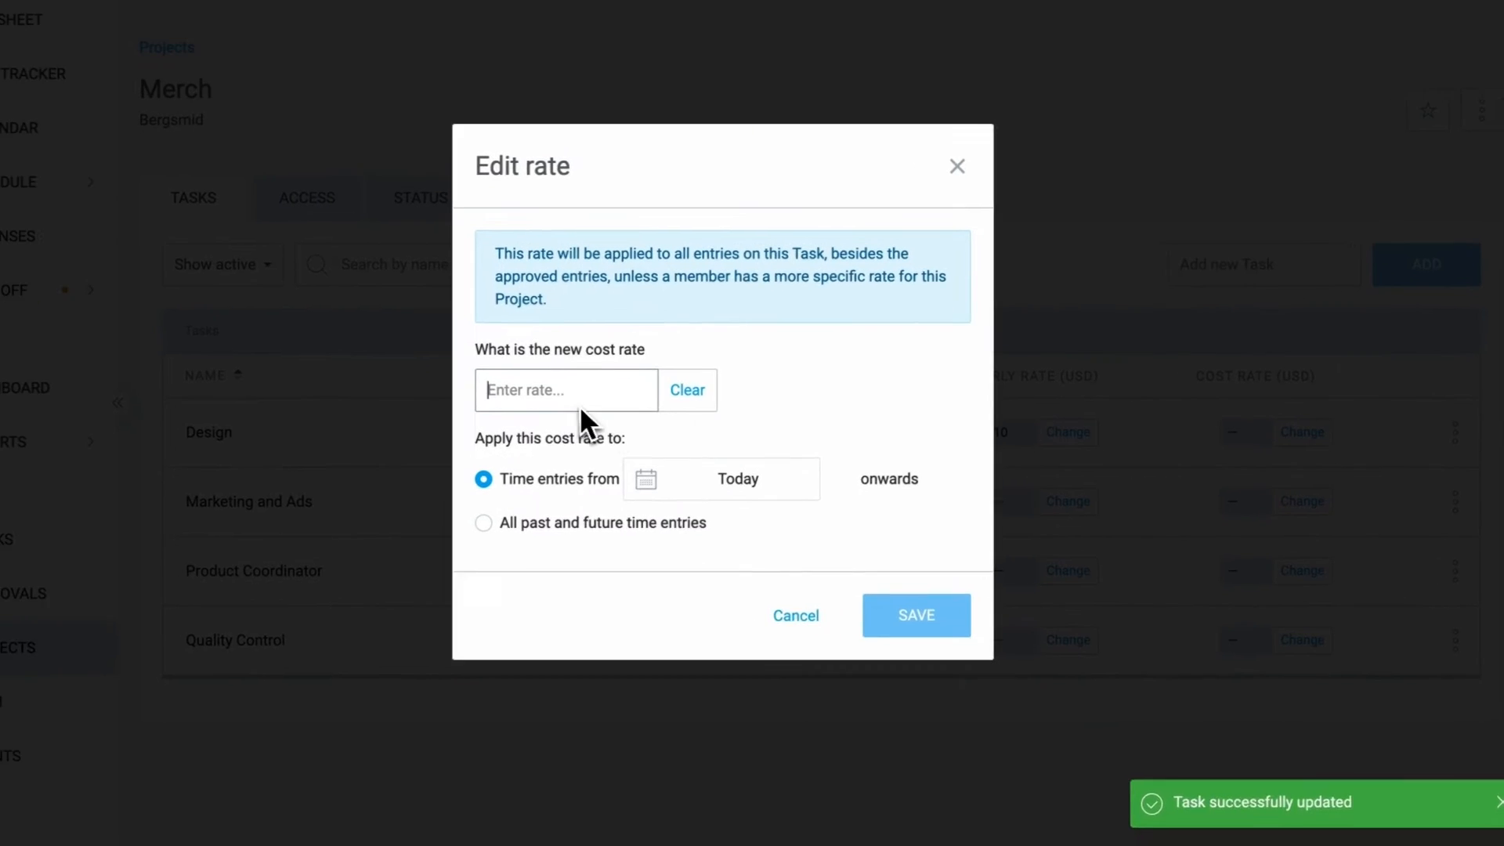
type("10")
left_click(619, 516)
left_click(938, 607)
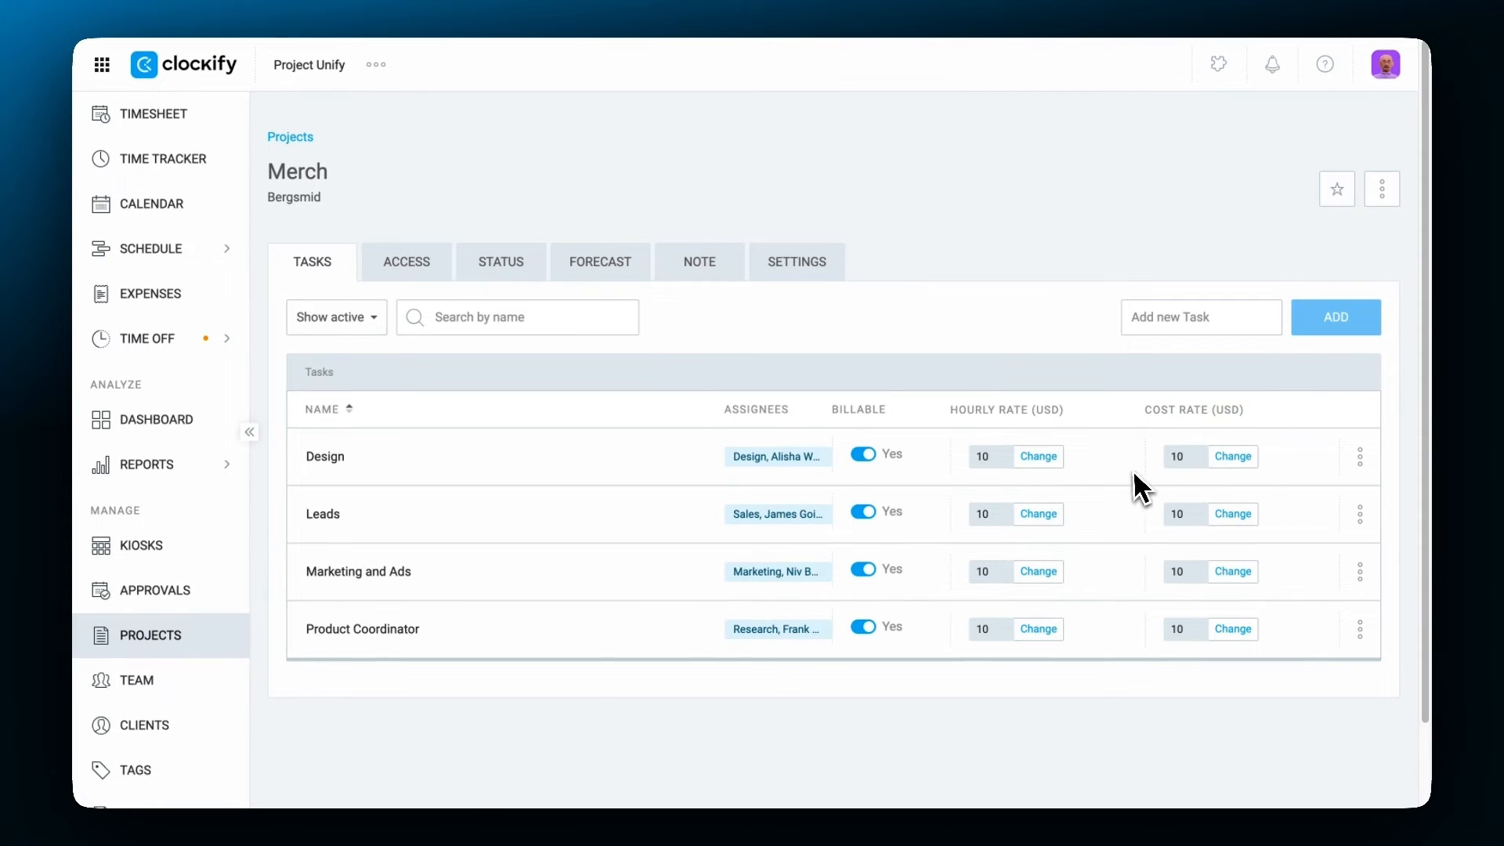
Review the schedule by project, including the Mulbery project's member assignments, and by team member capacity.
left_click(176, 249)
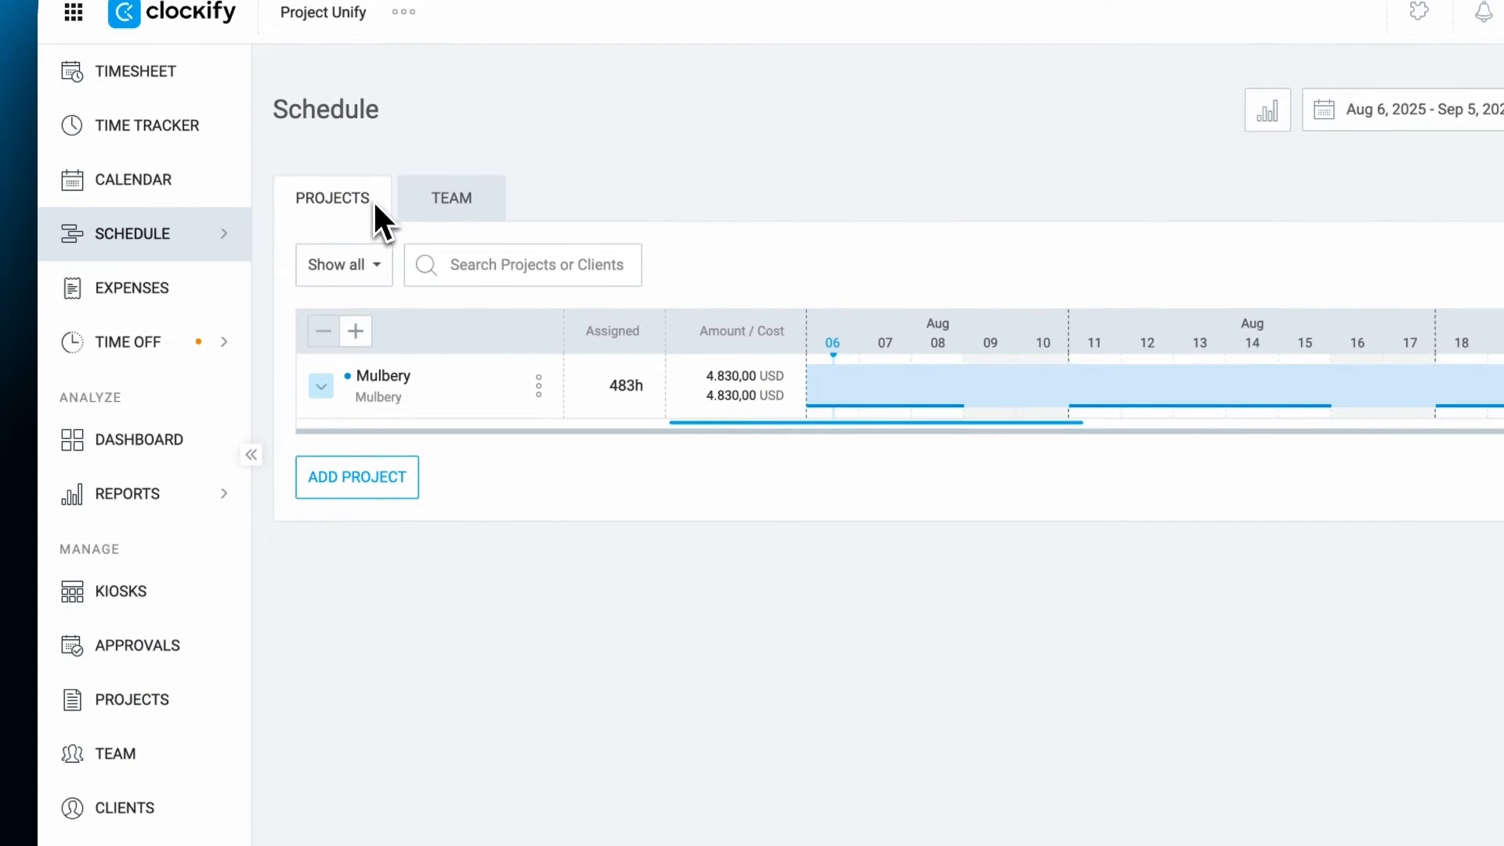
left_click(326, 389)
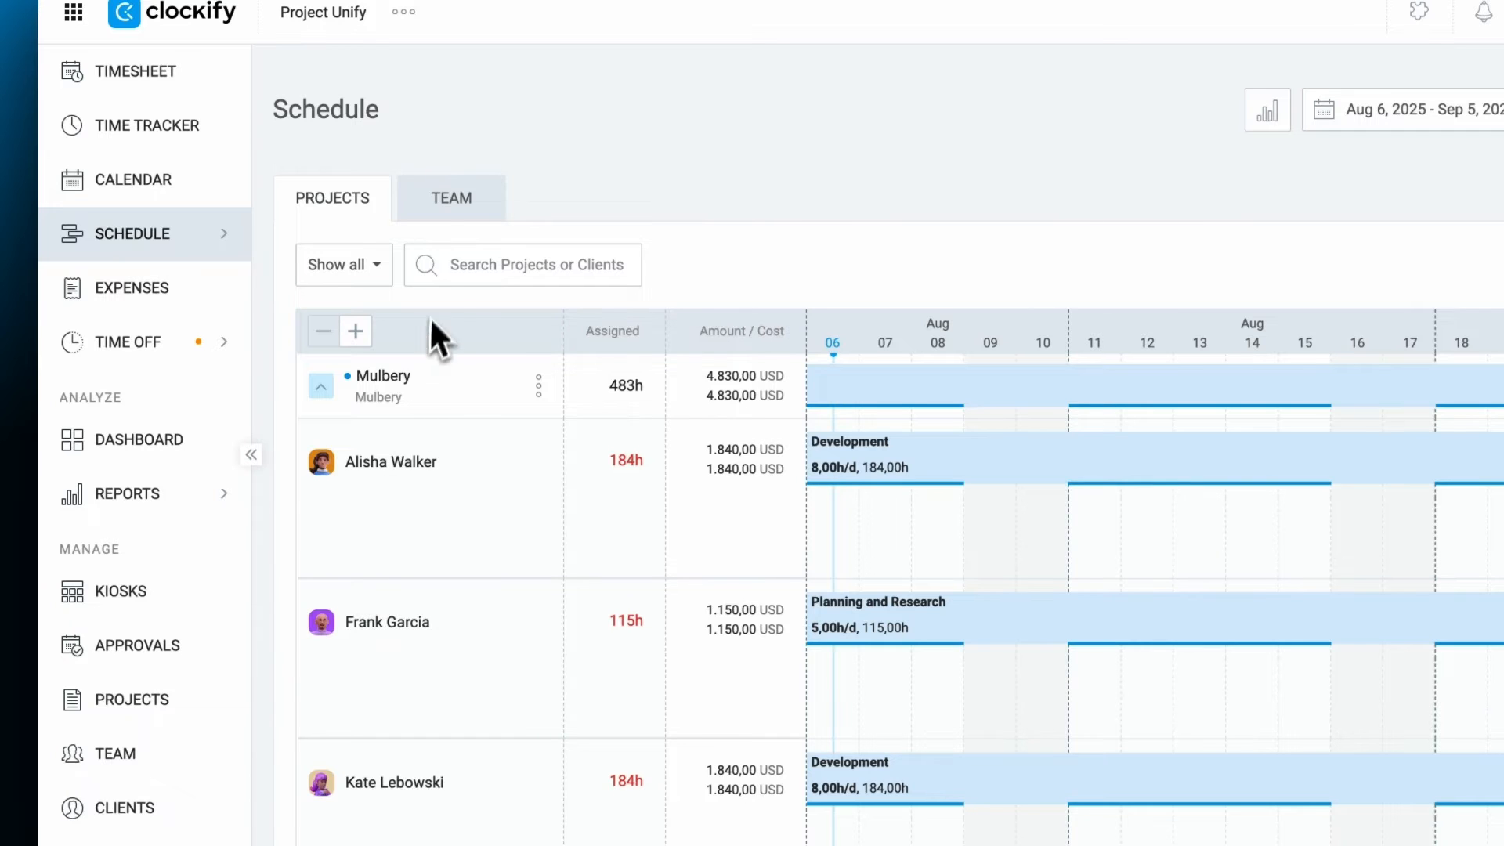
left_click(448, 216)
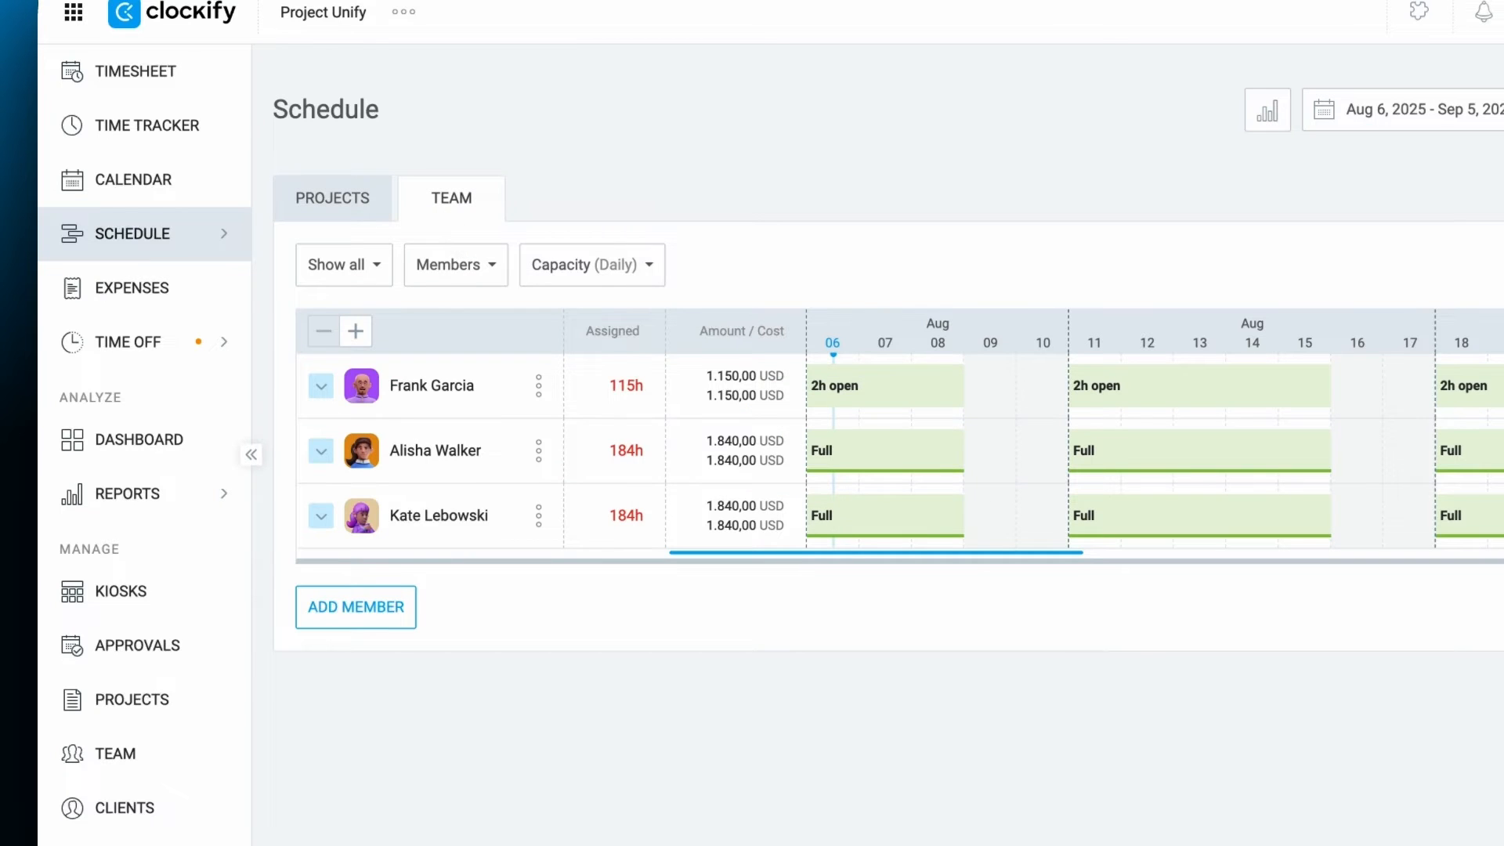
left_click(369, 210)
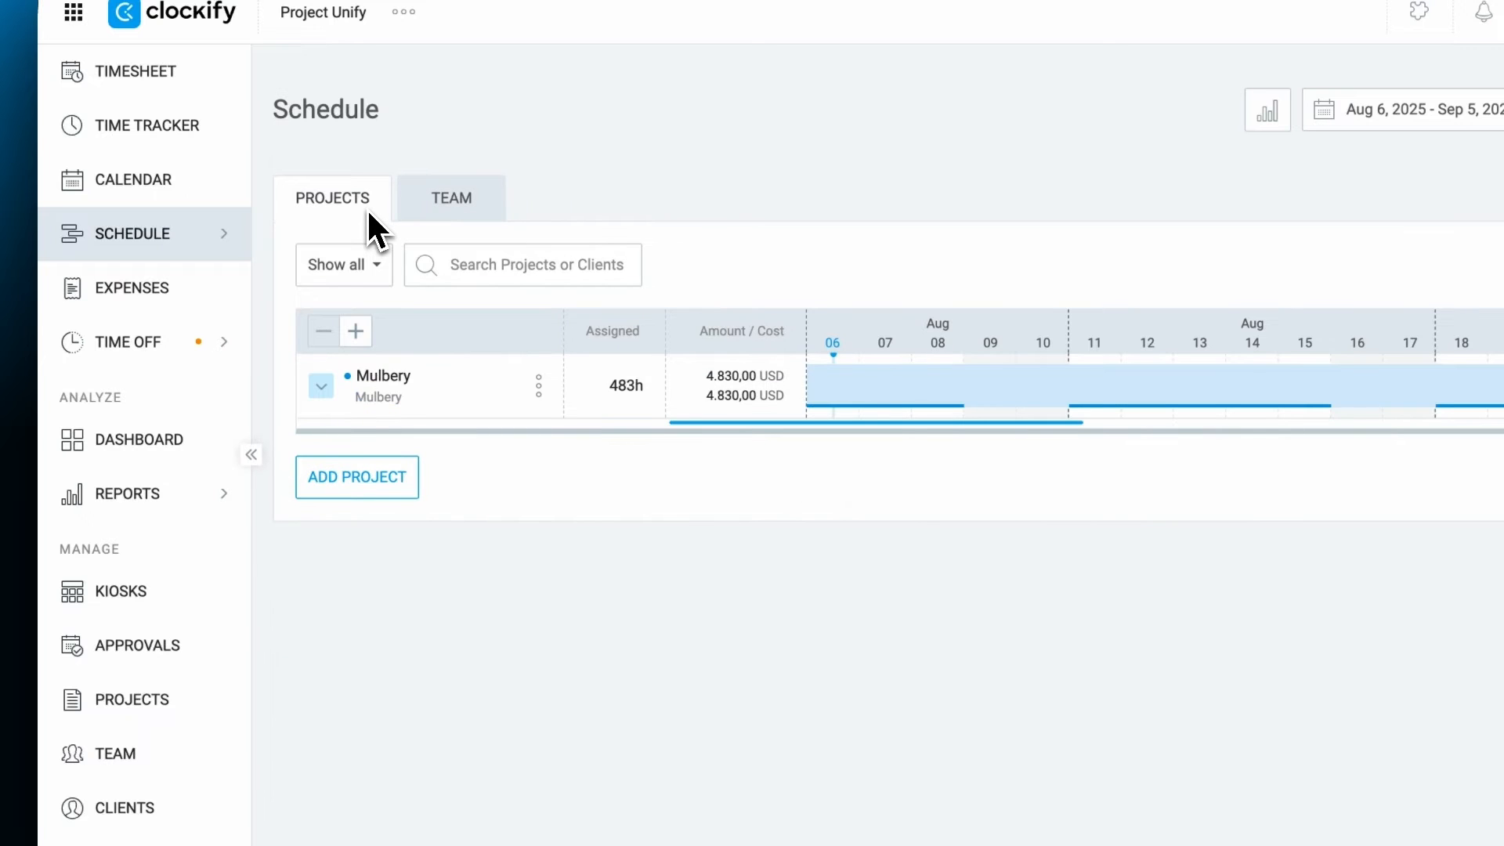
Add the Merch project to the project schedule.
left_click(379, 477)
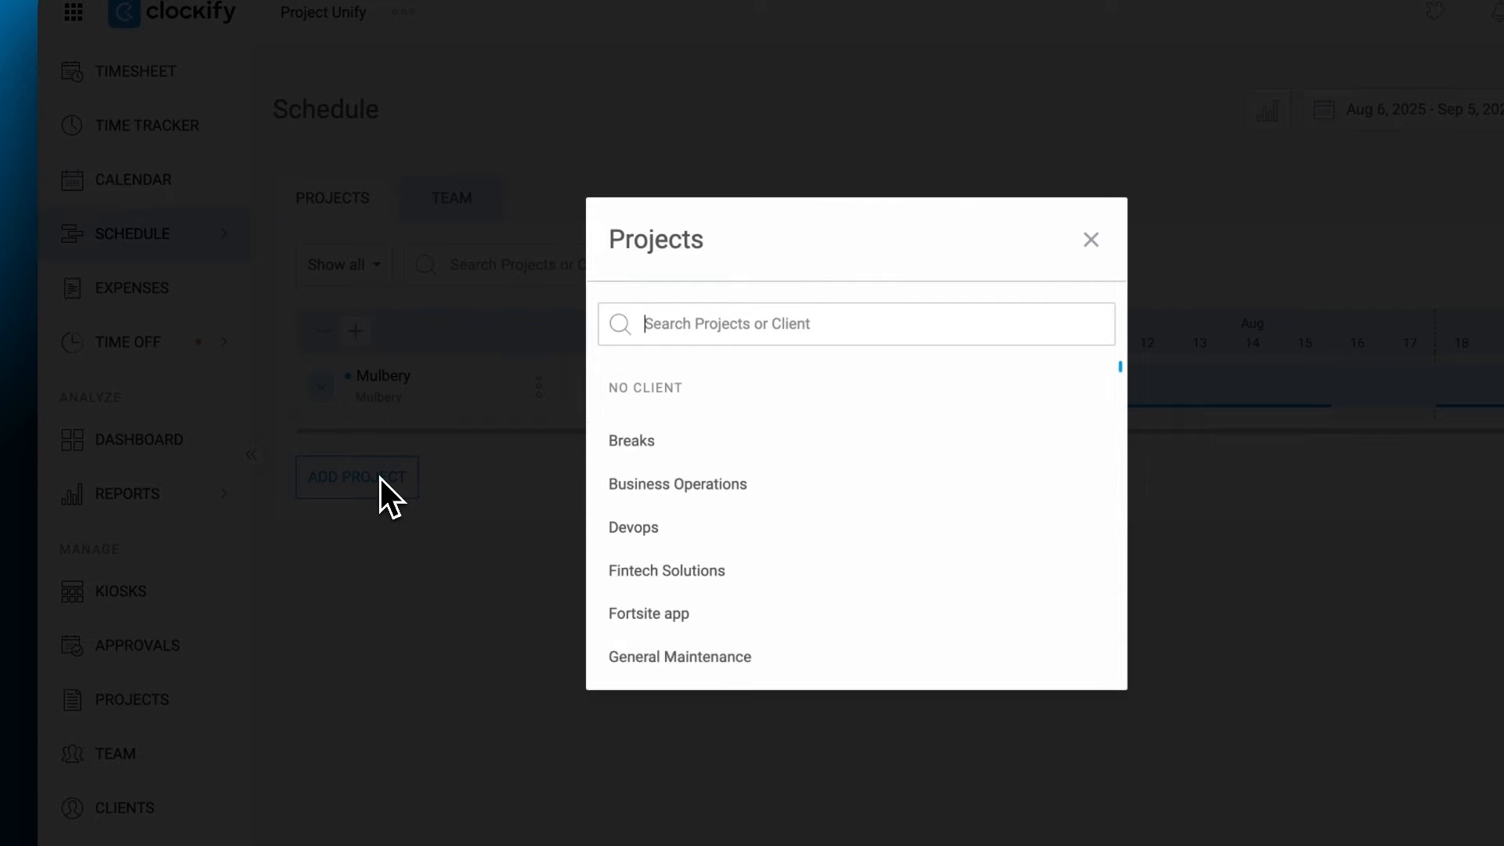
type("merch")
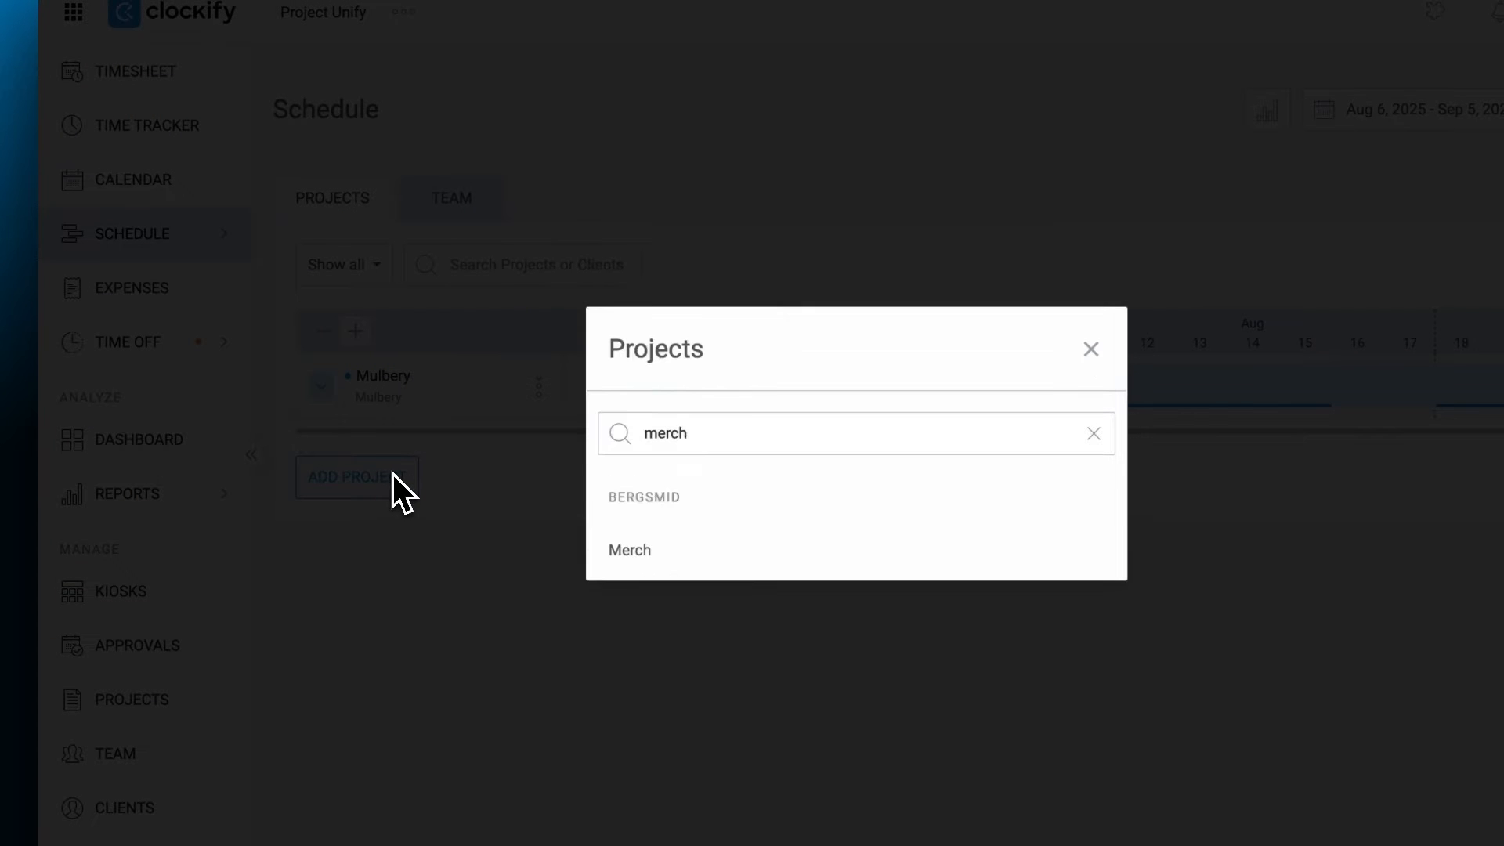
left_click(603, 549)
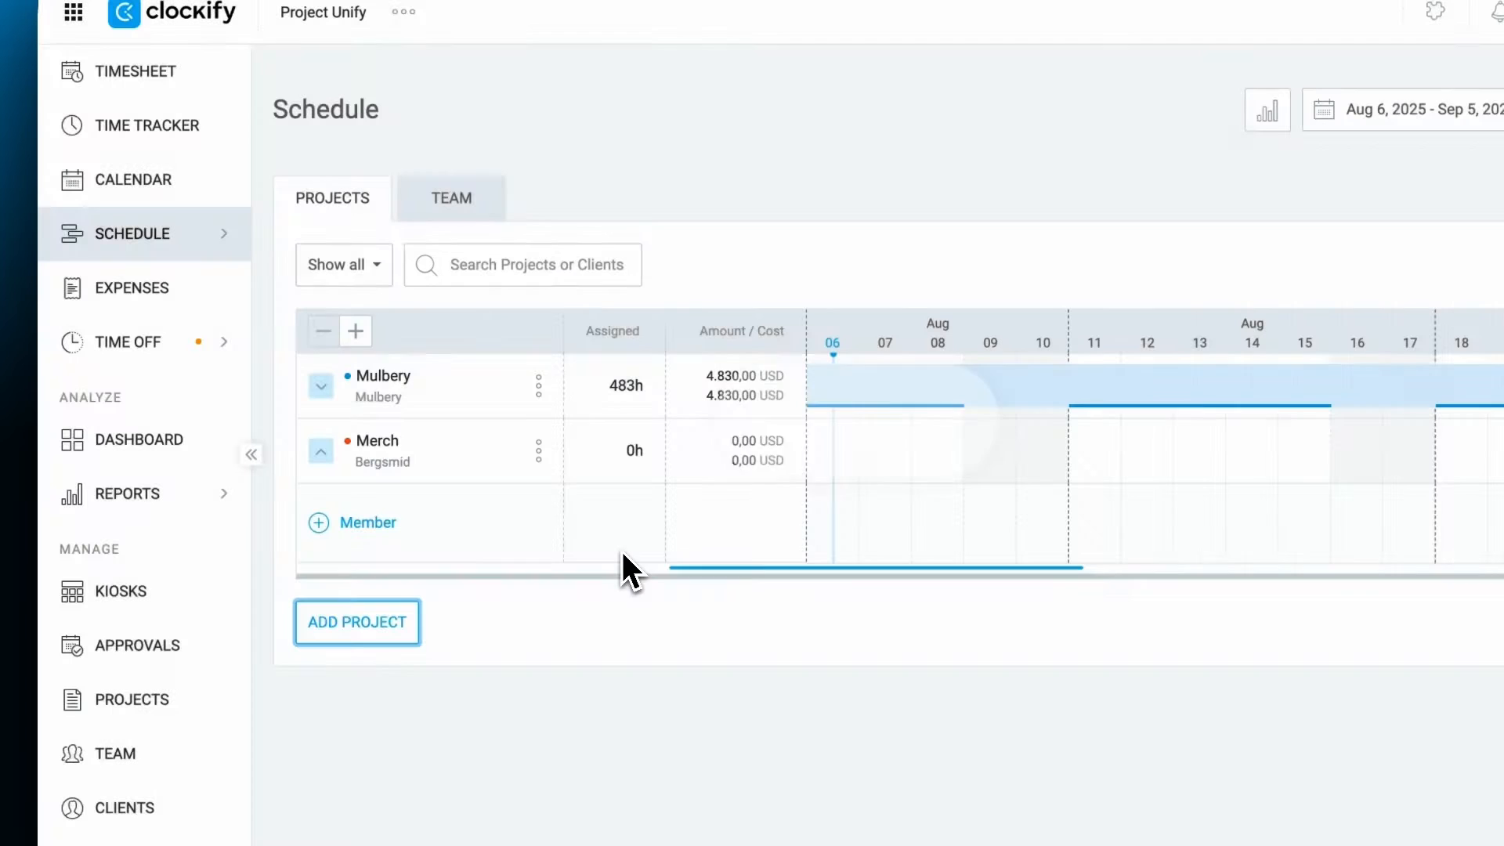
Try to assign the second listed member to the Merch project's Design task from the project schedule.
left_click(349, 523)
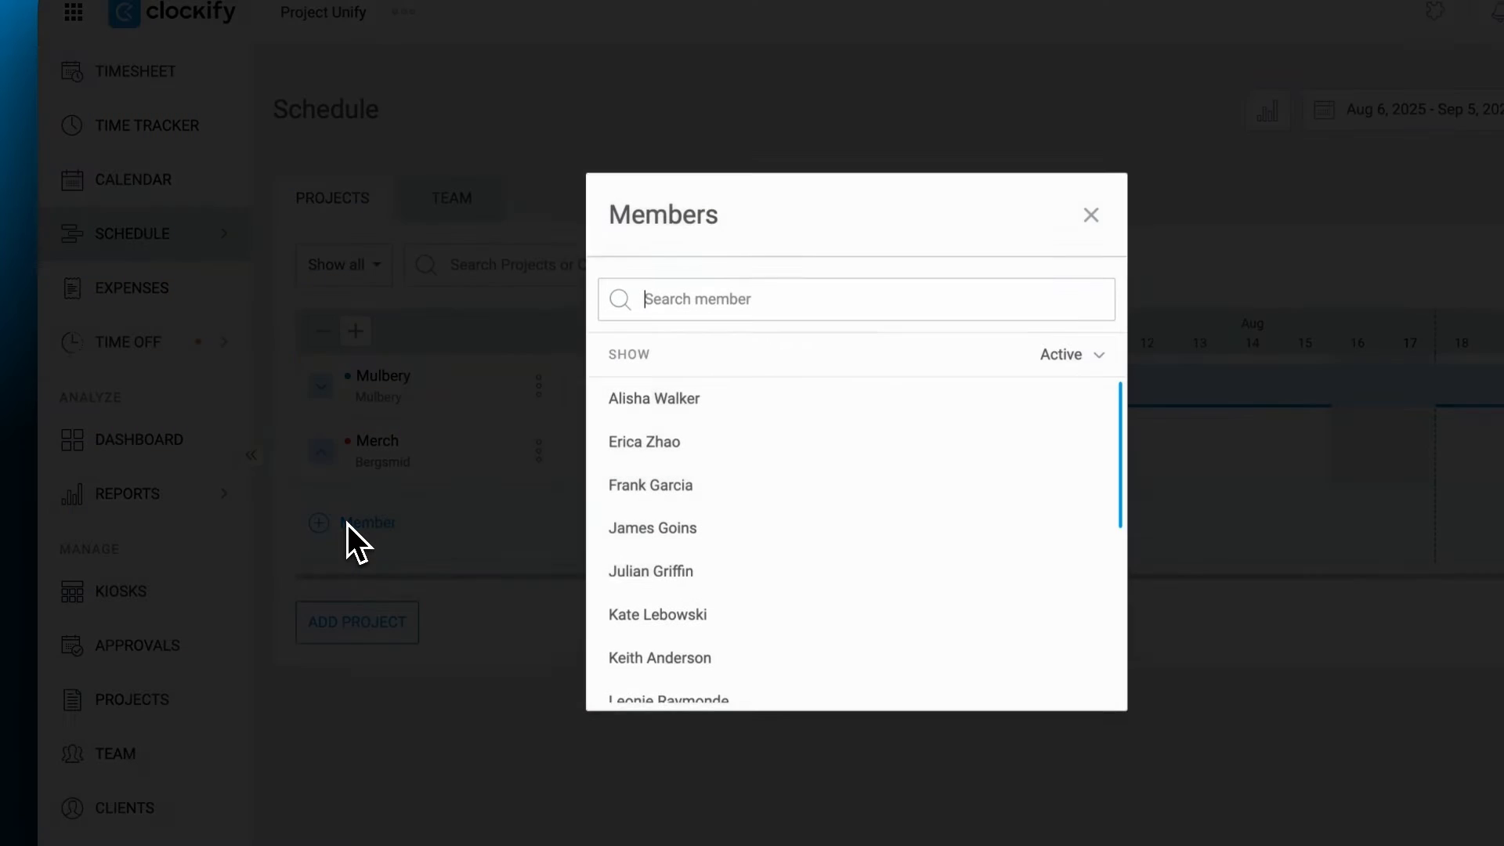
left_click(620, 454)
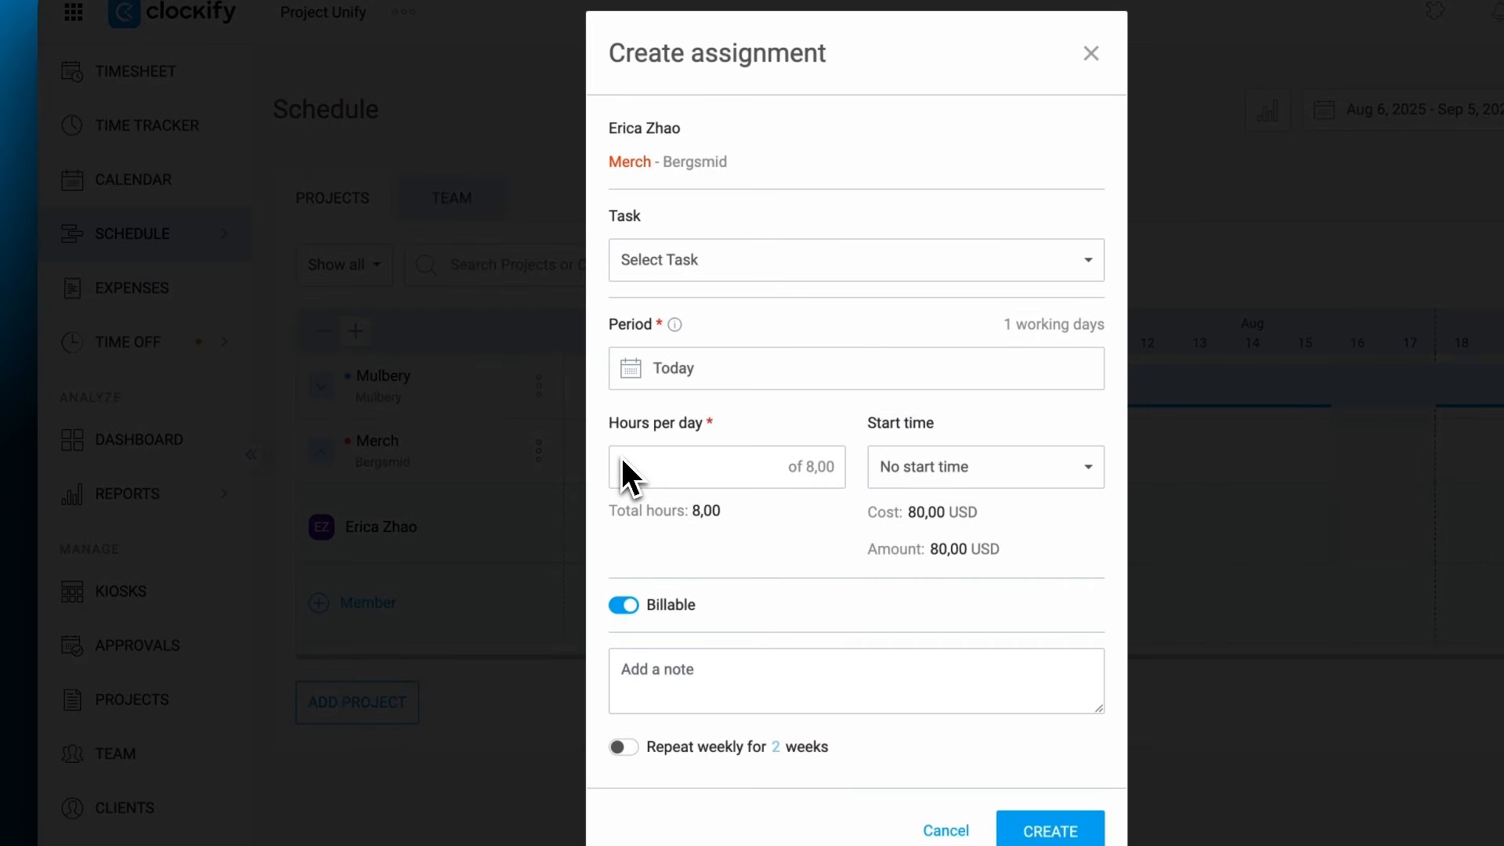
left_click(698, 266)
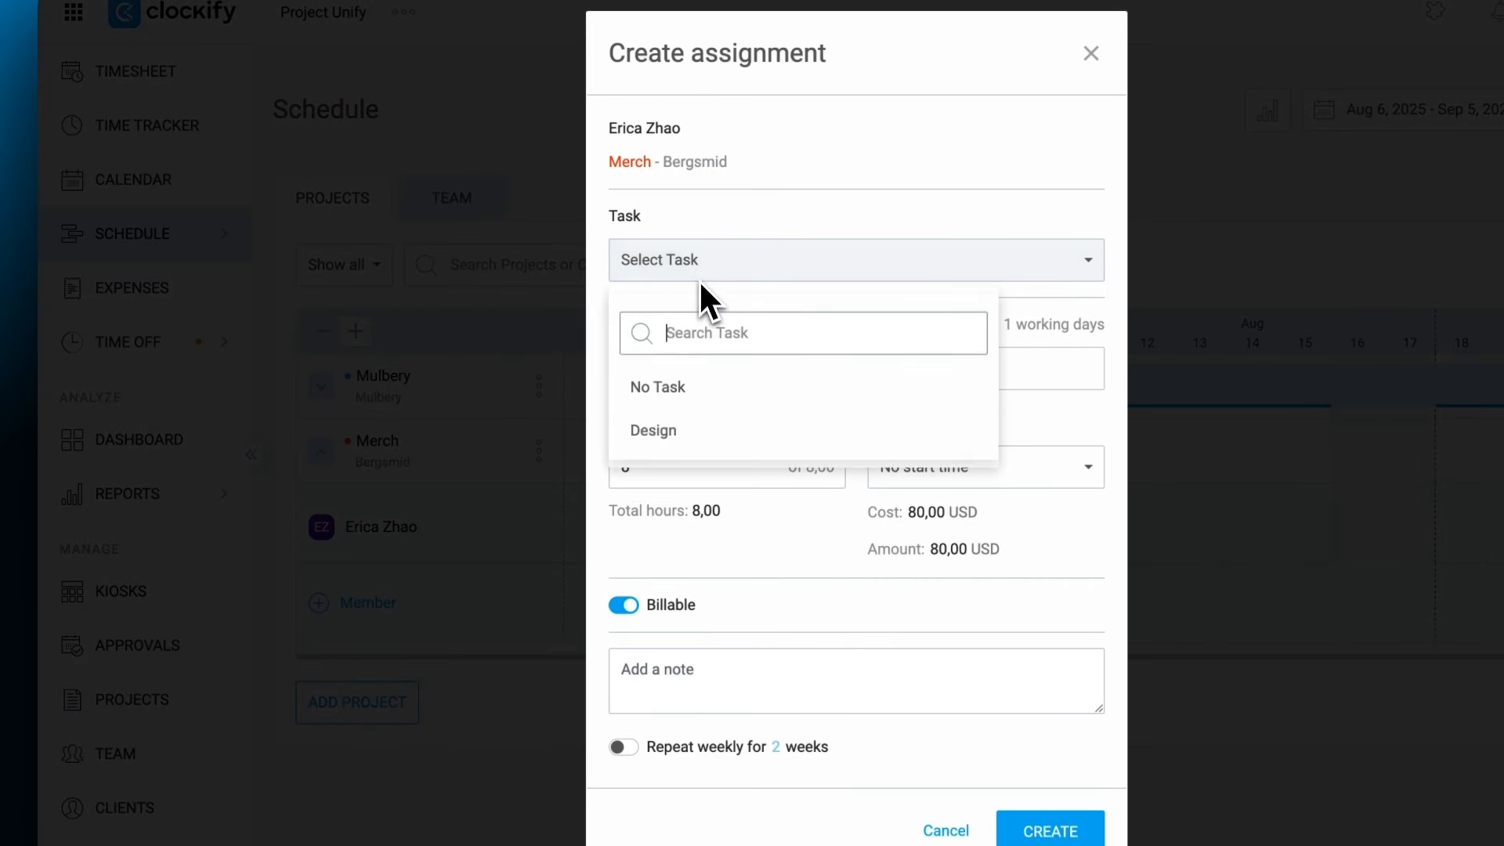
left_click(695, 428)
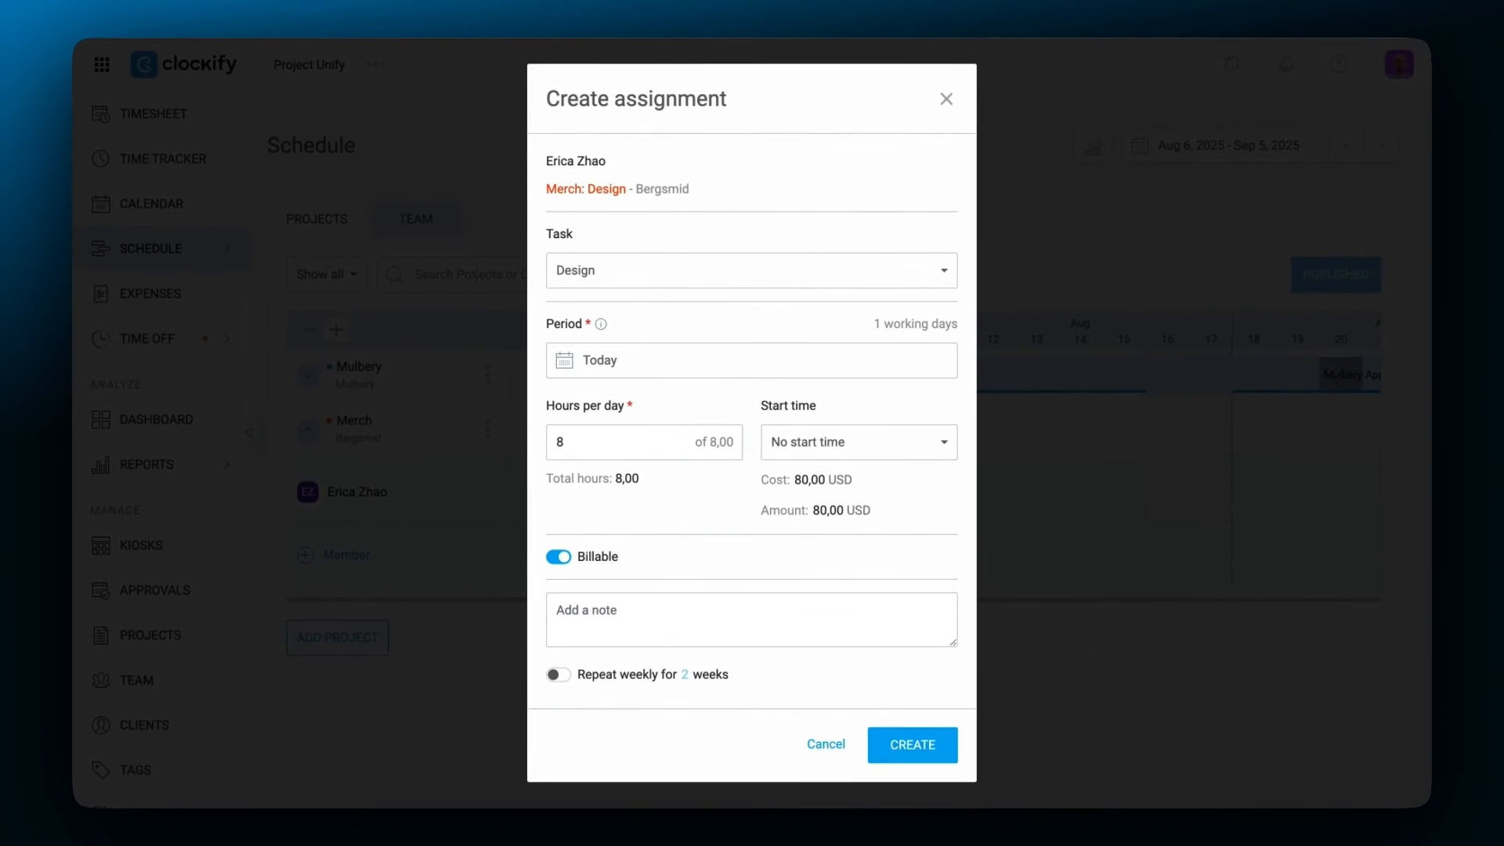
key("Return")
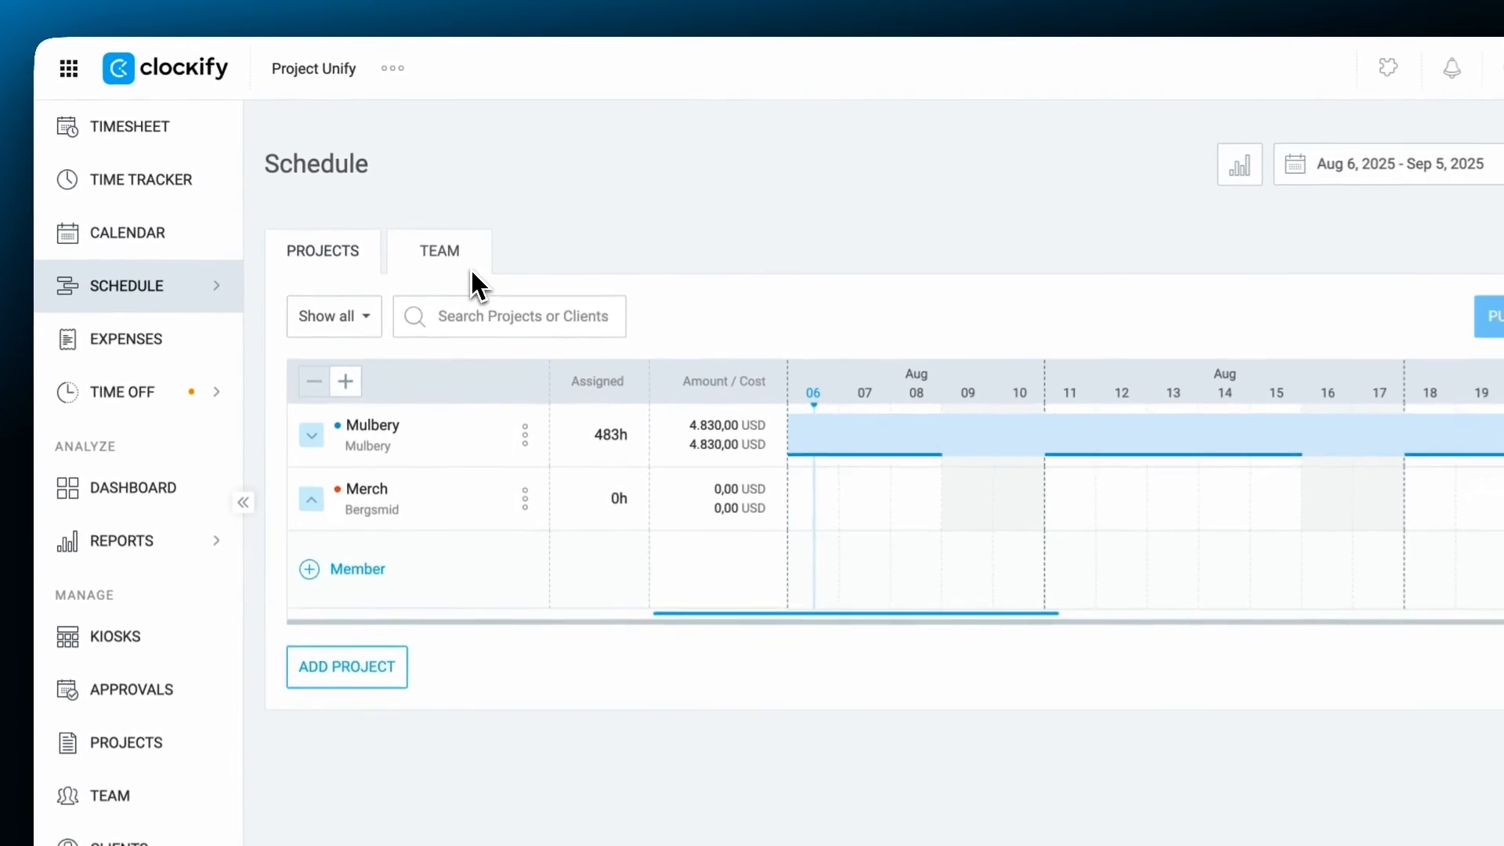
Create a billable Merch assignment on the Design task for the same member in the team schedule, repeating weekly for 2 weeks.
left_click(445, 237)
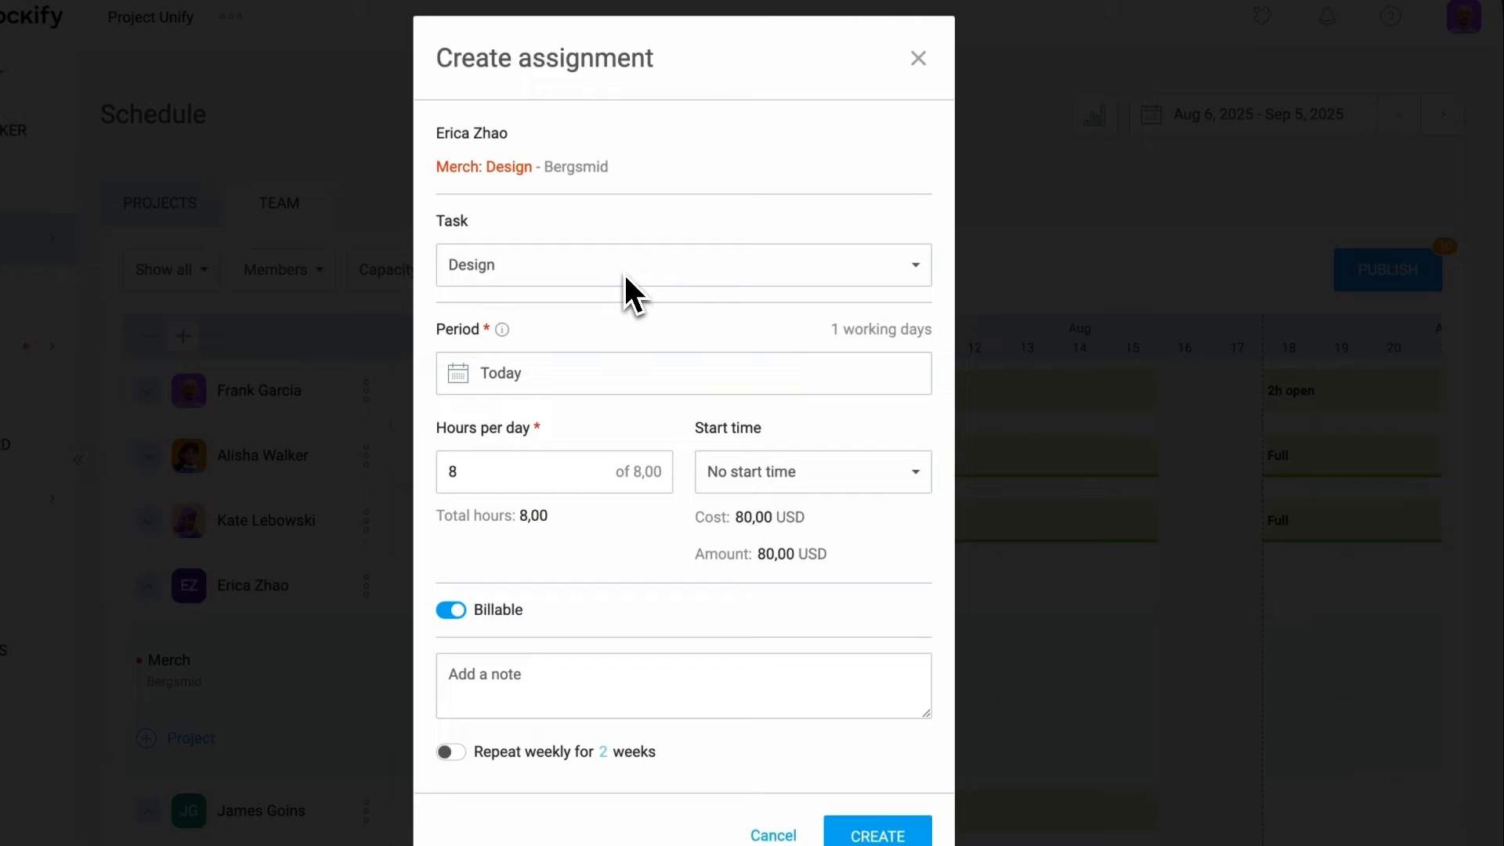
left_click(458, 609)
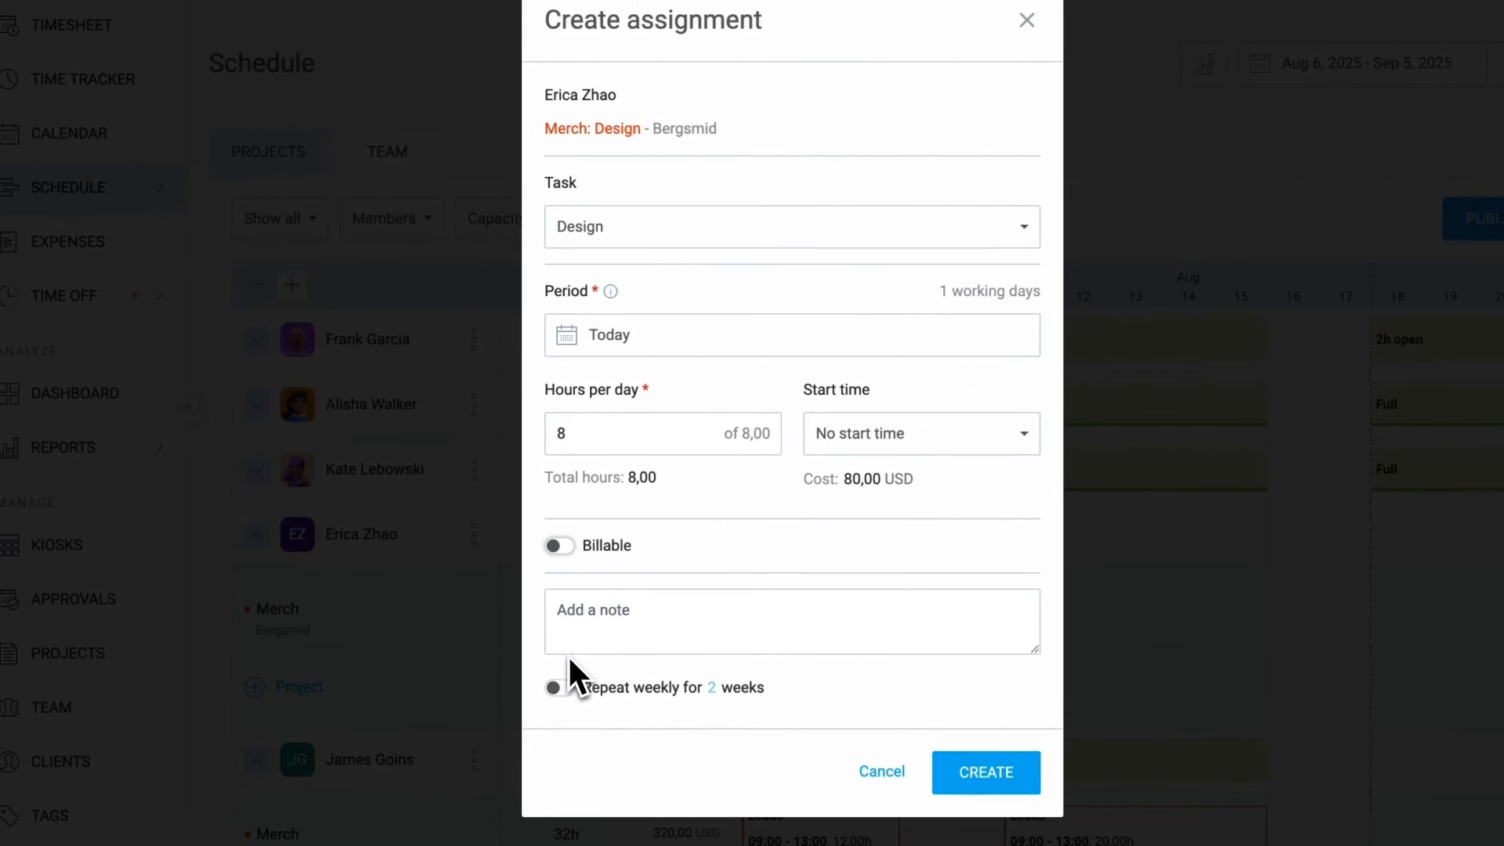
left_click(558, 690)
left_click(553, 547)
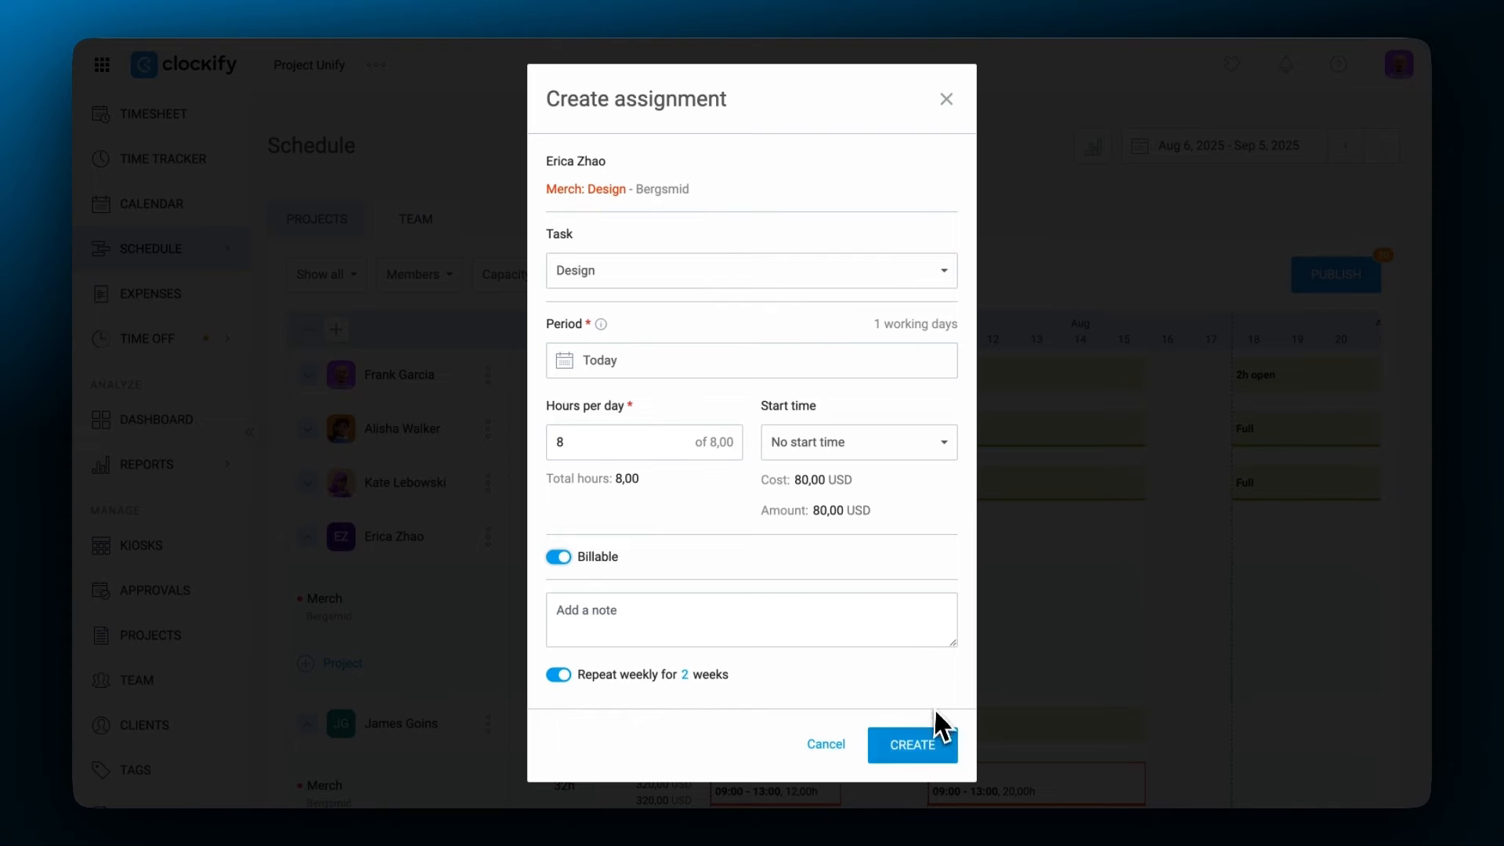
left_click(899, 742)
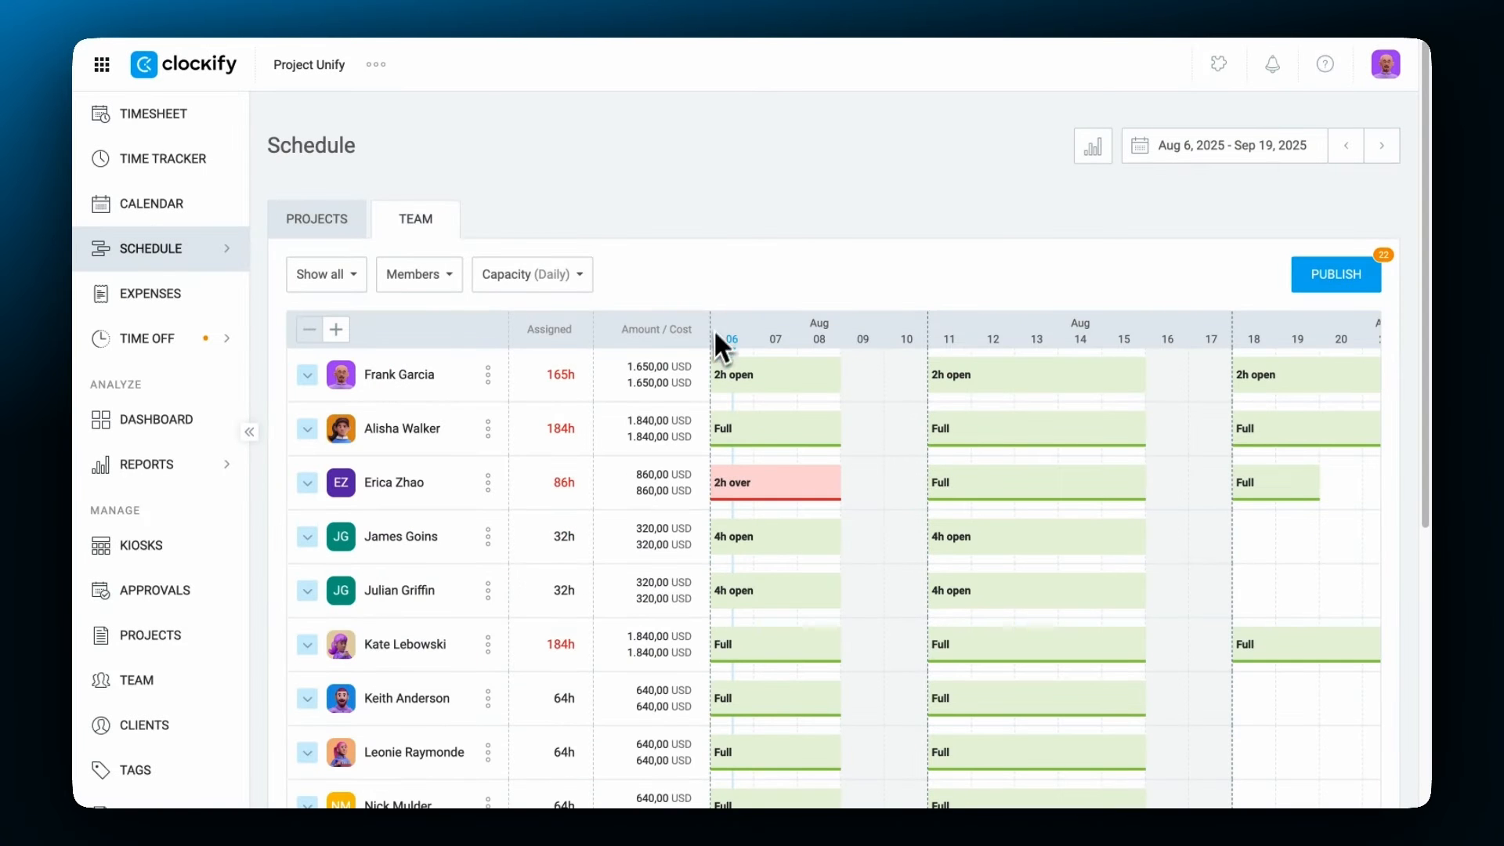
Delete the overbooked member's 2-hours-per-day Merch assignment that has no task.
mouse_move(715, 475)
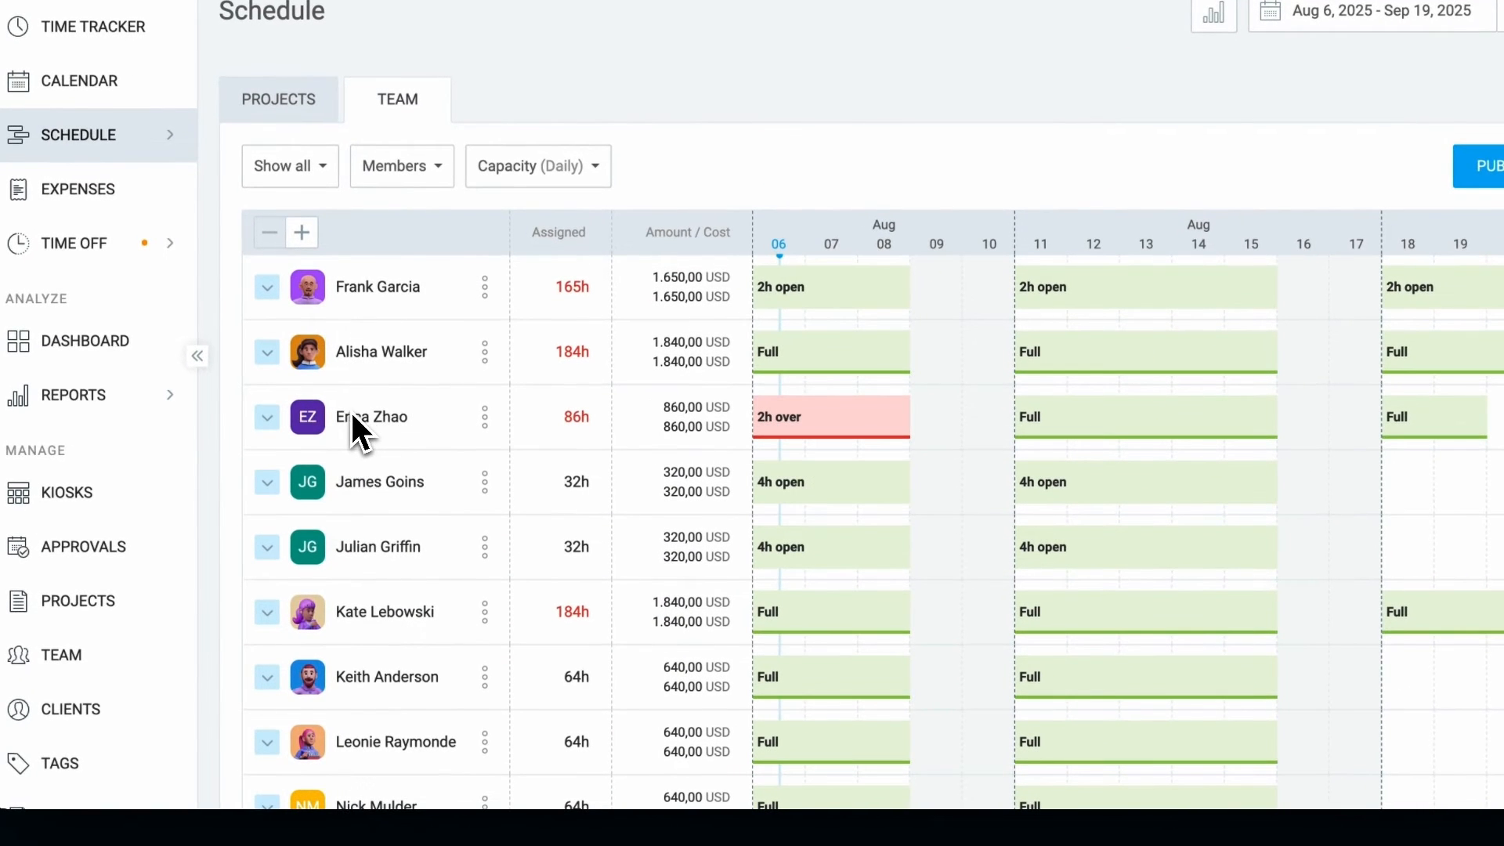
left_click(267, 421)
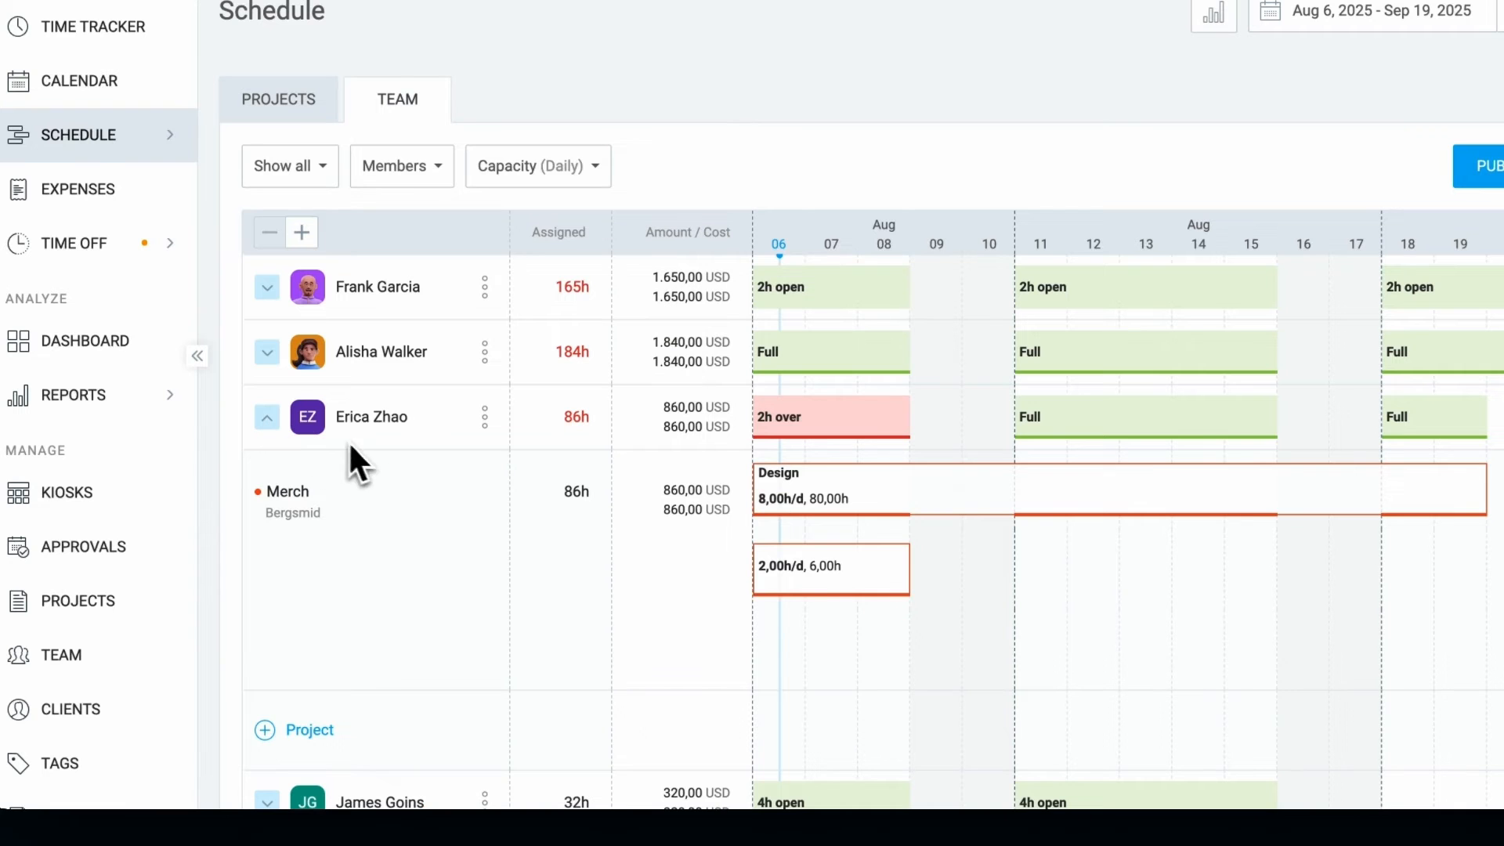
left_click(835, 584)
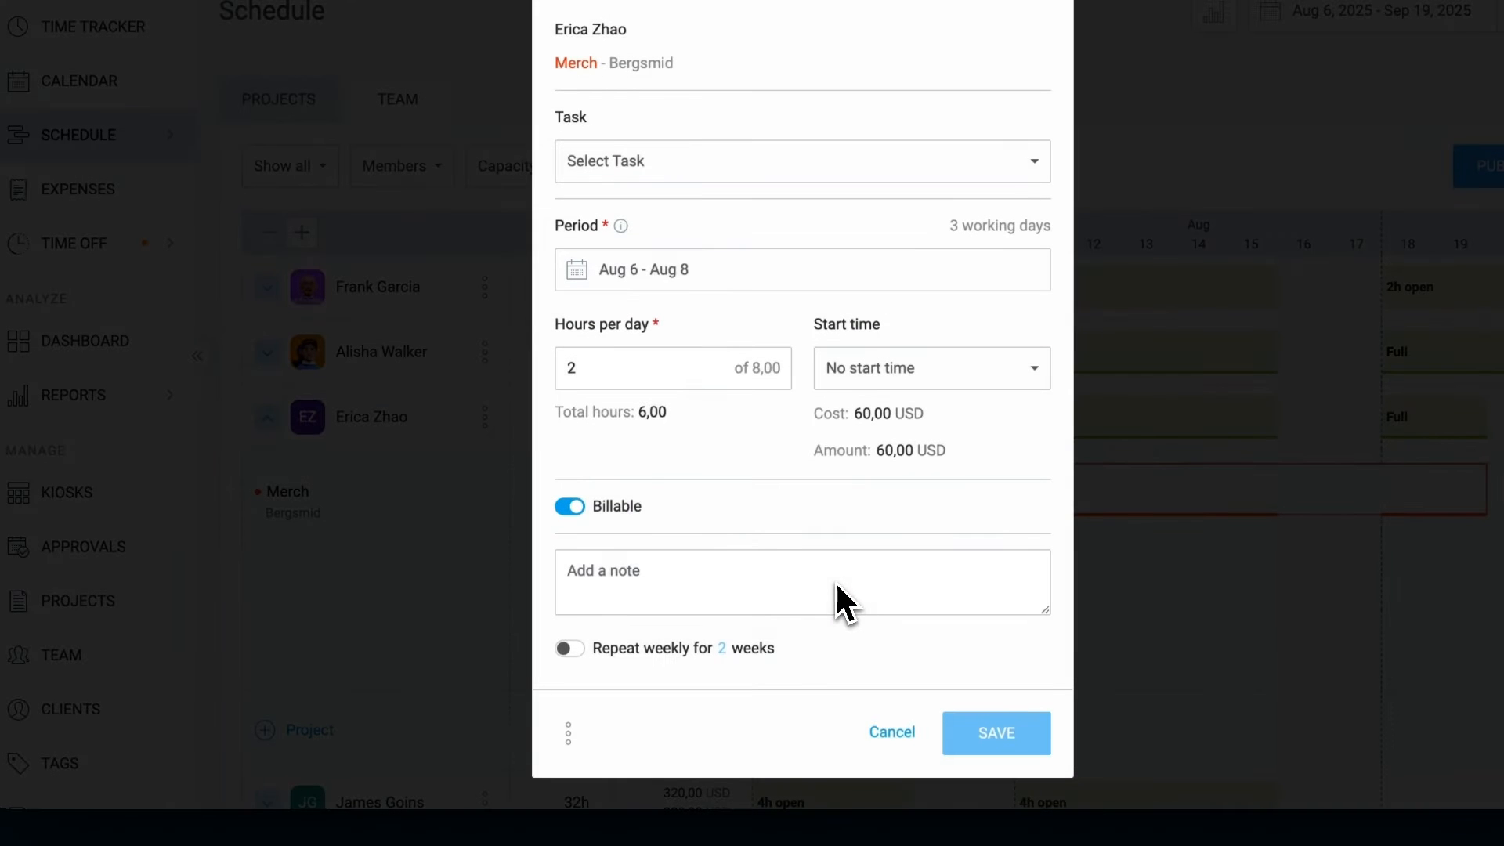
left_click(568, 734)
left_click(488, 692)
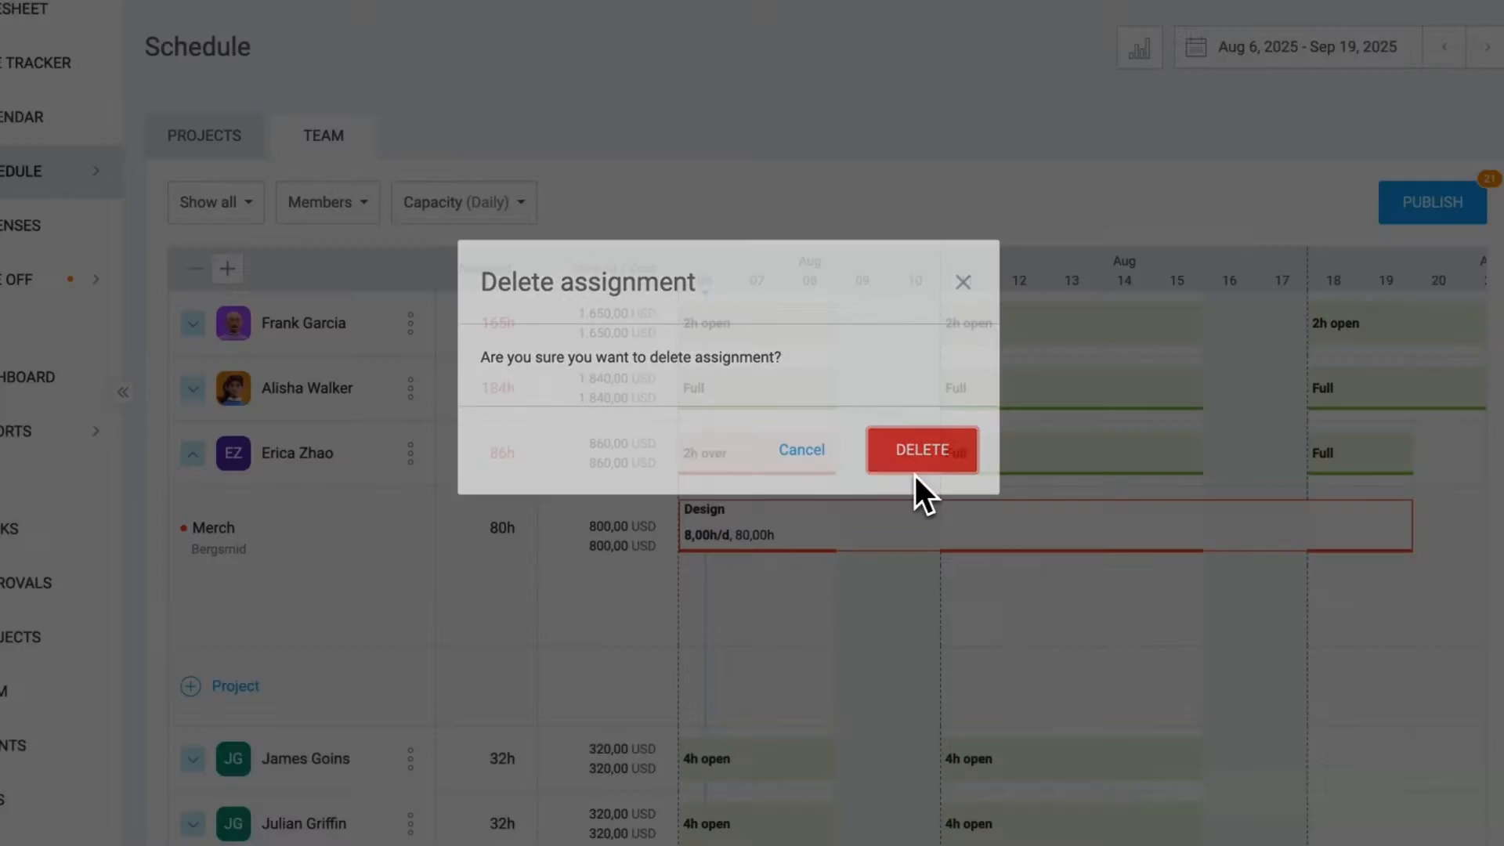
left_click(983, 435)
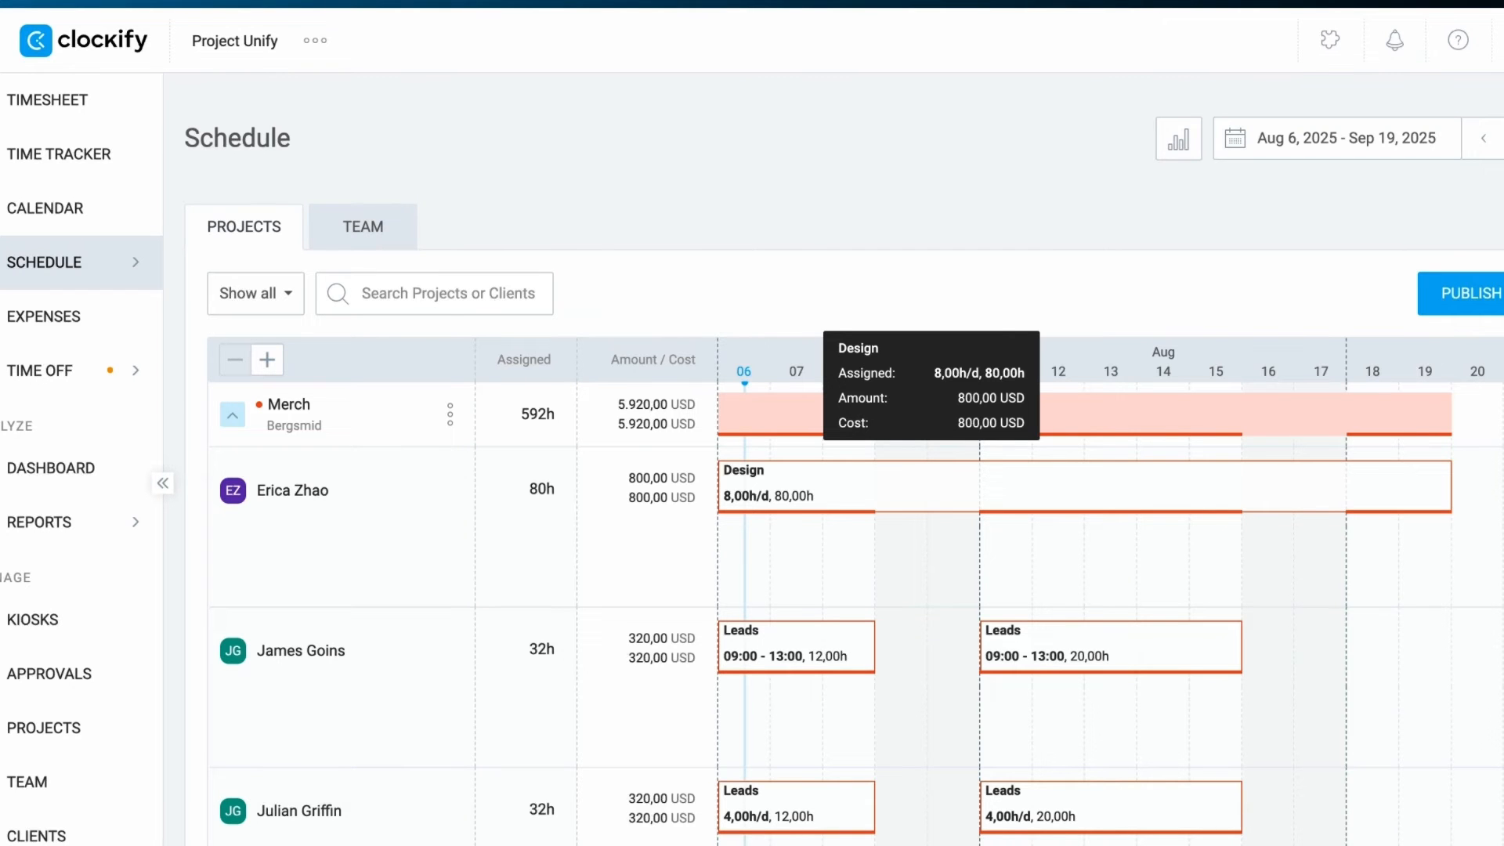
Check the period setting of the Design assignment on the Merch project schedule, leaving it without saving.
left_click(845, 490)
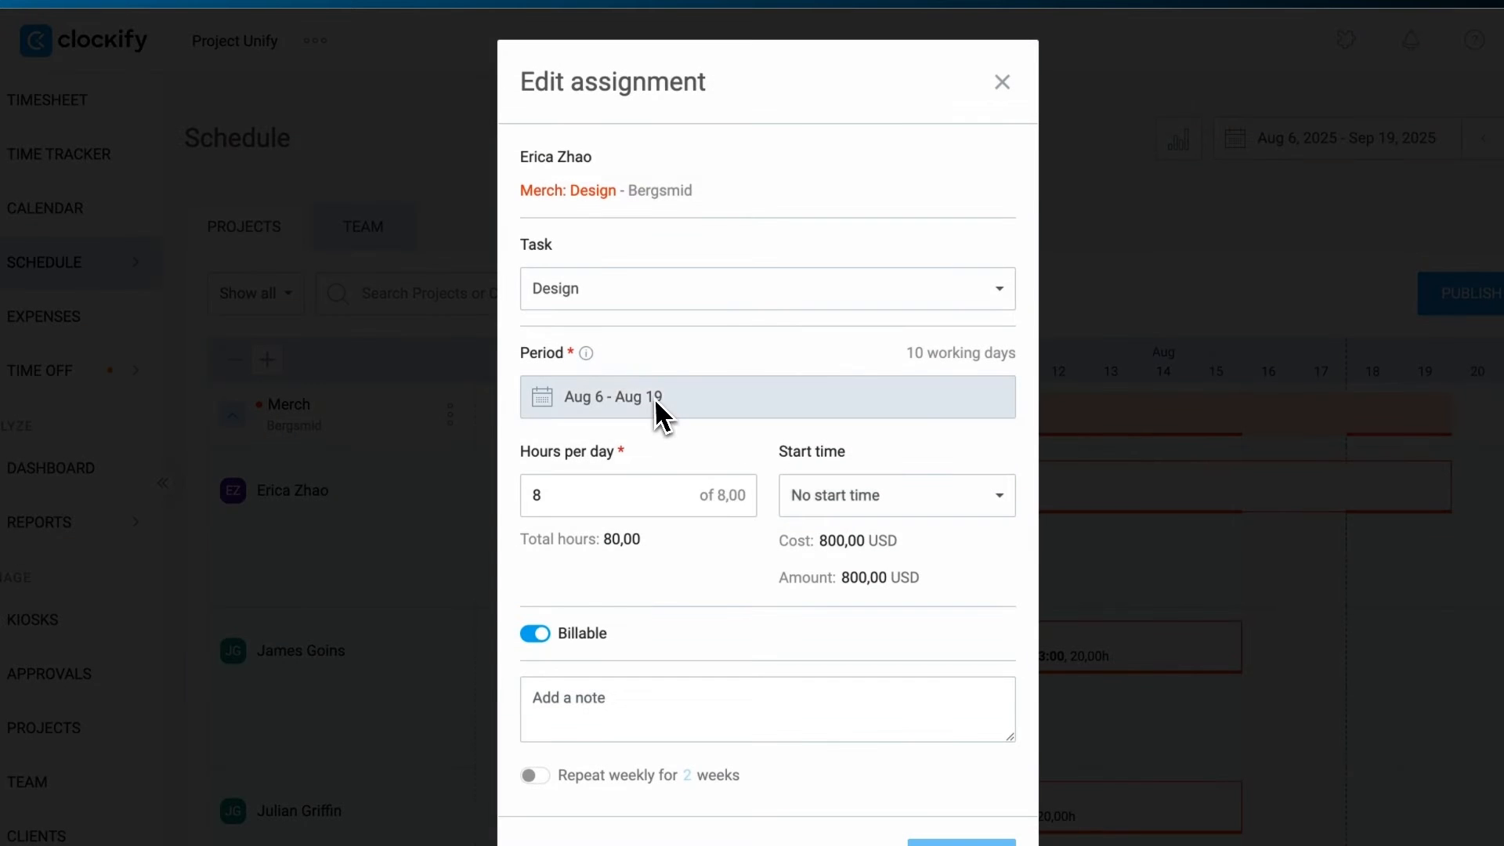
left_click(655, 398)
left_click(853, 412)
left_click(1007, 91)
Try resizing and splitting the Design assignment on the timeline, and look at its Copy and Delete options.
mouse_move(1327, 493)
left_mouse_down()
mouse_move(1366, 494)
mouse_move(1355, 478)
mouse_move(1310, 480)
left_mouse_up()
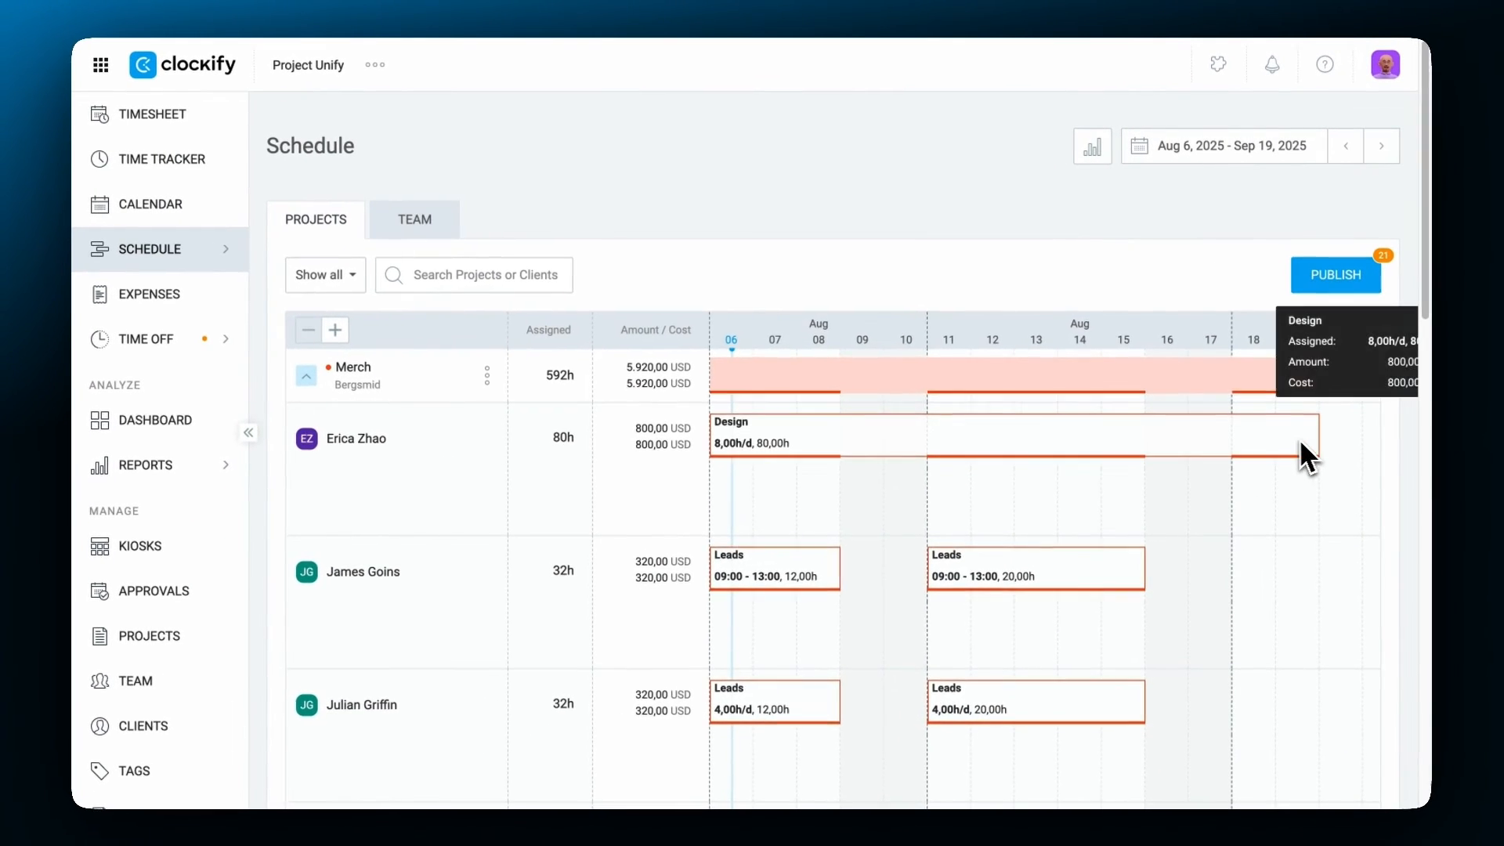
left_click(732, 472)
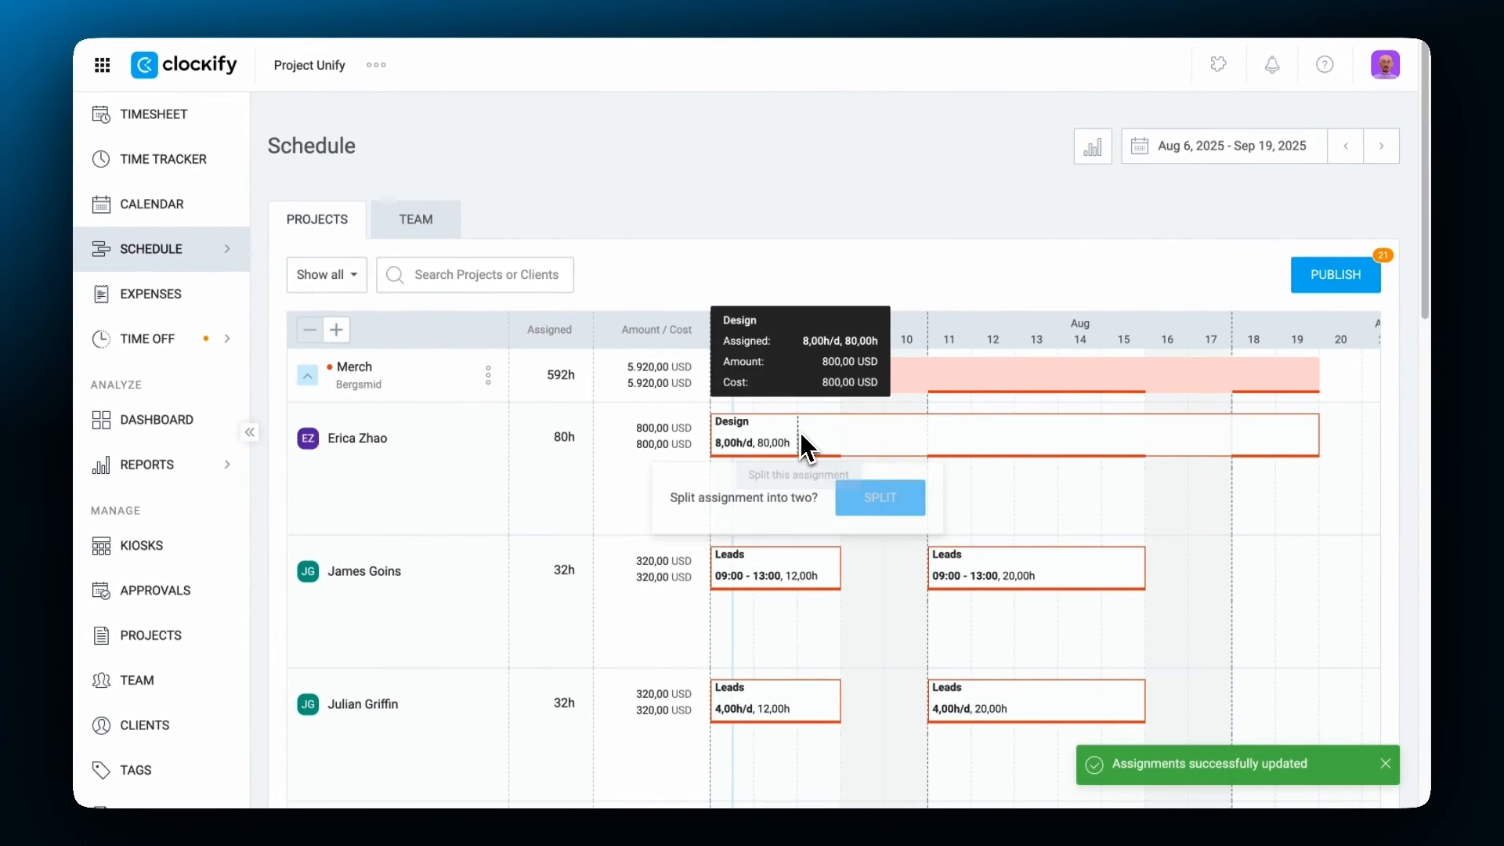
left_click(789, 435)
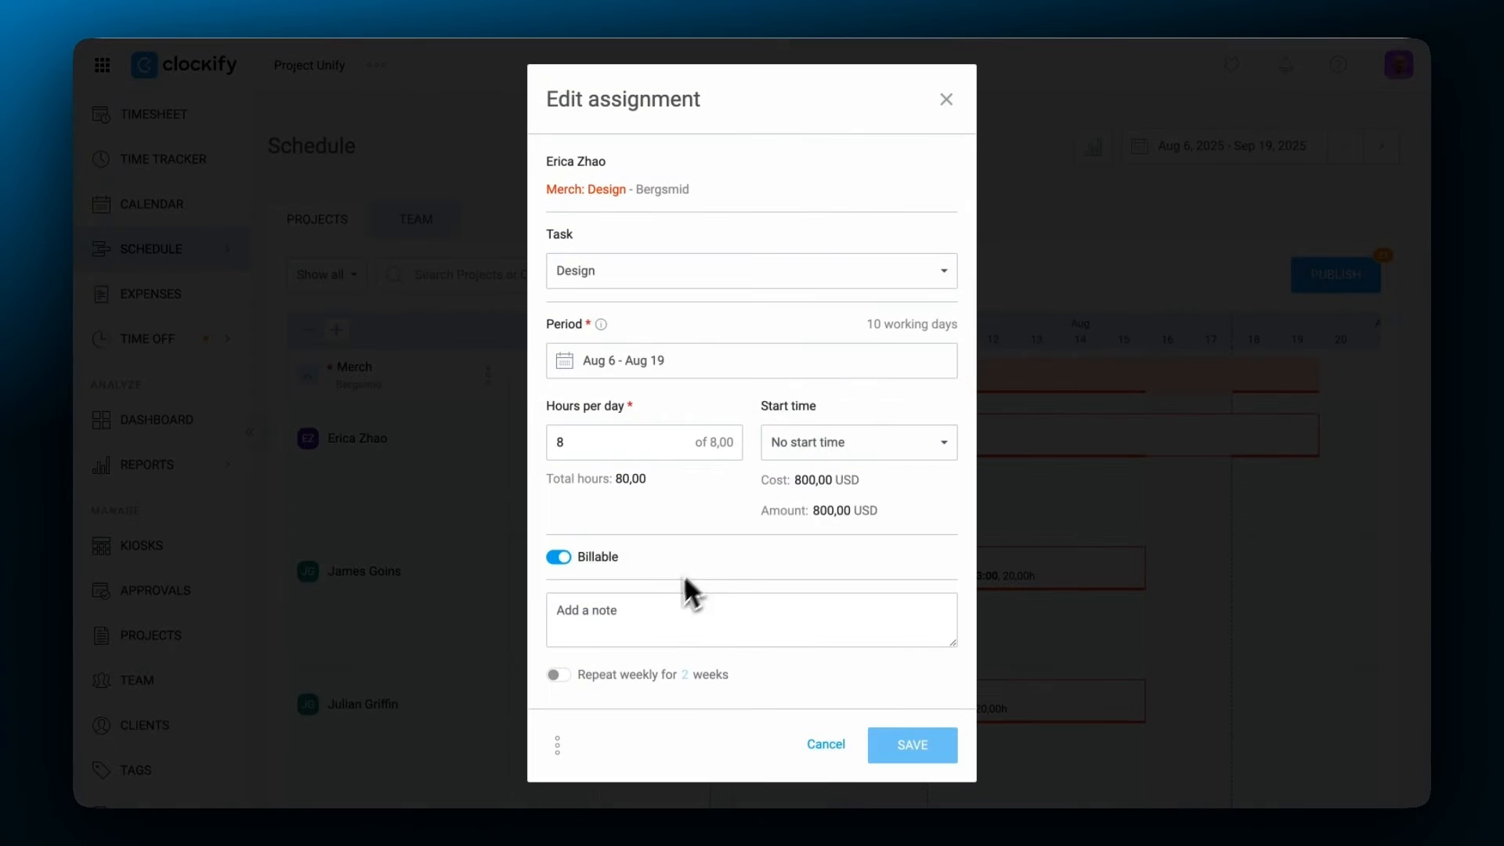
left_click(557, 745)
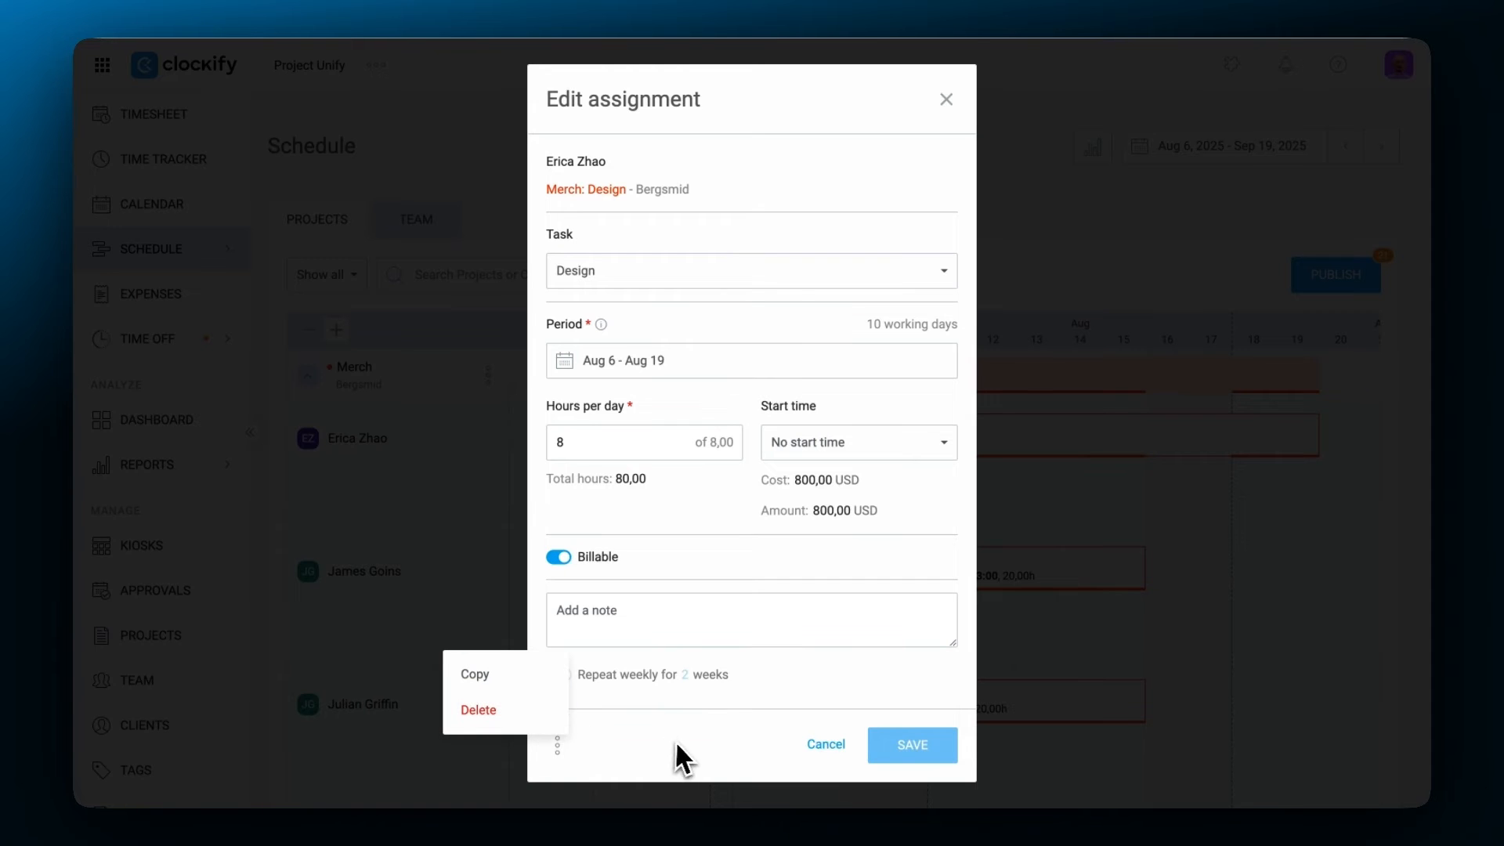
key("Escape")
Create a billable 8-hour Merch assignment for today for the member on vacation, approving scheduling on a non-working day.
scroll(556, 437, "down", 15)
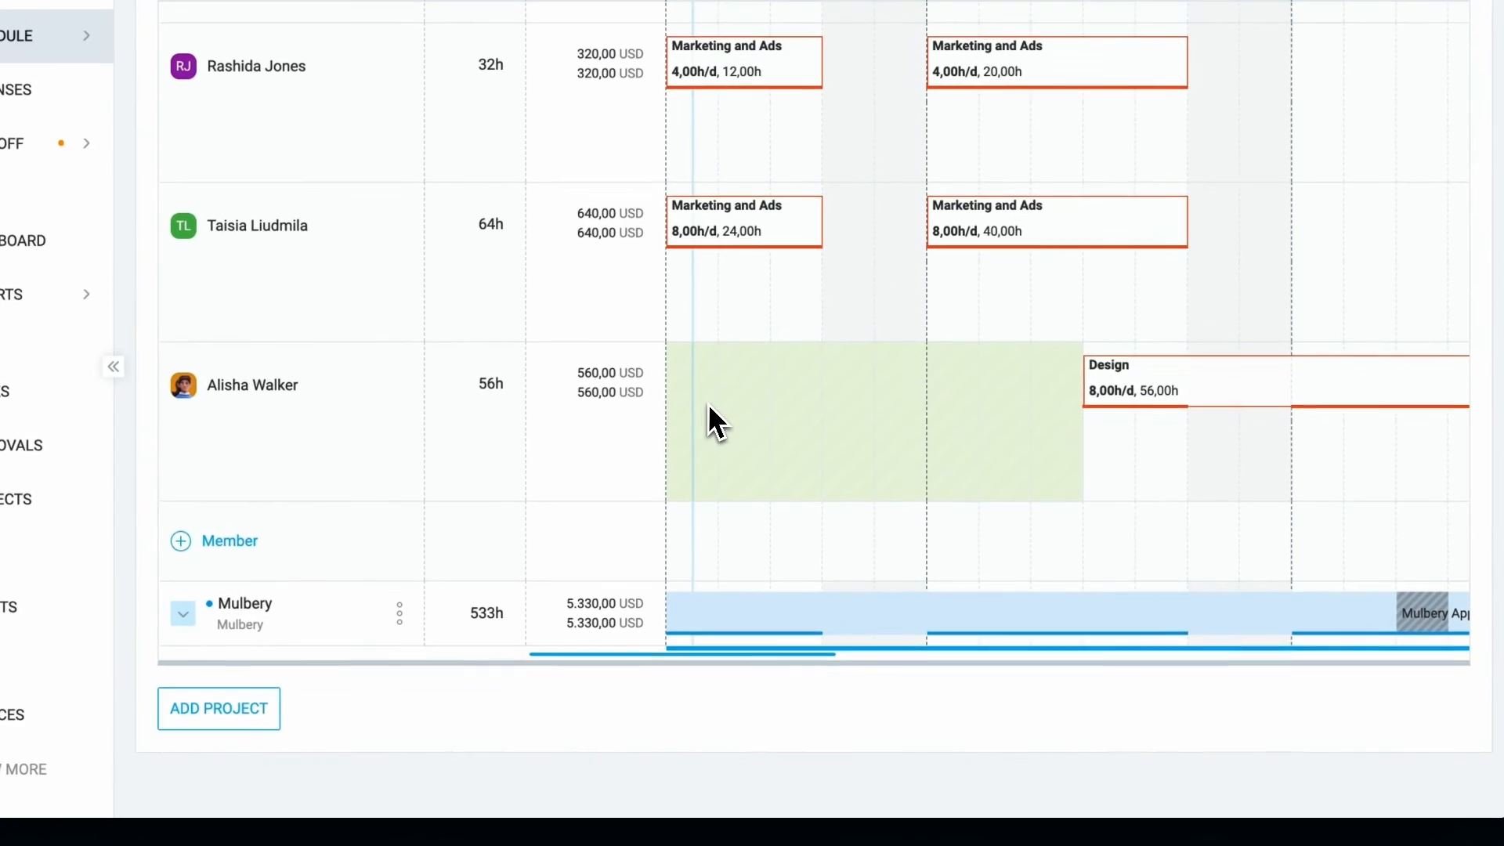
mouse_move(748, 466)
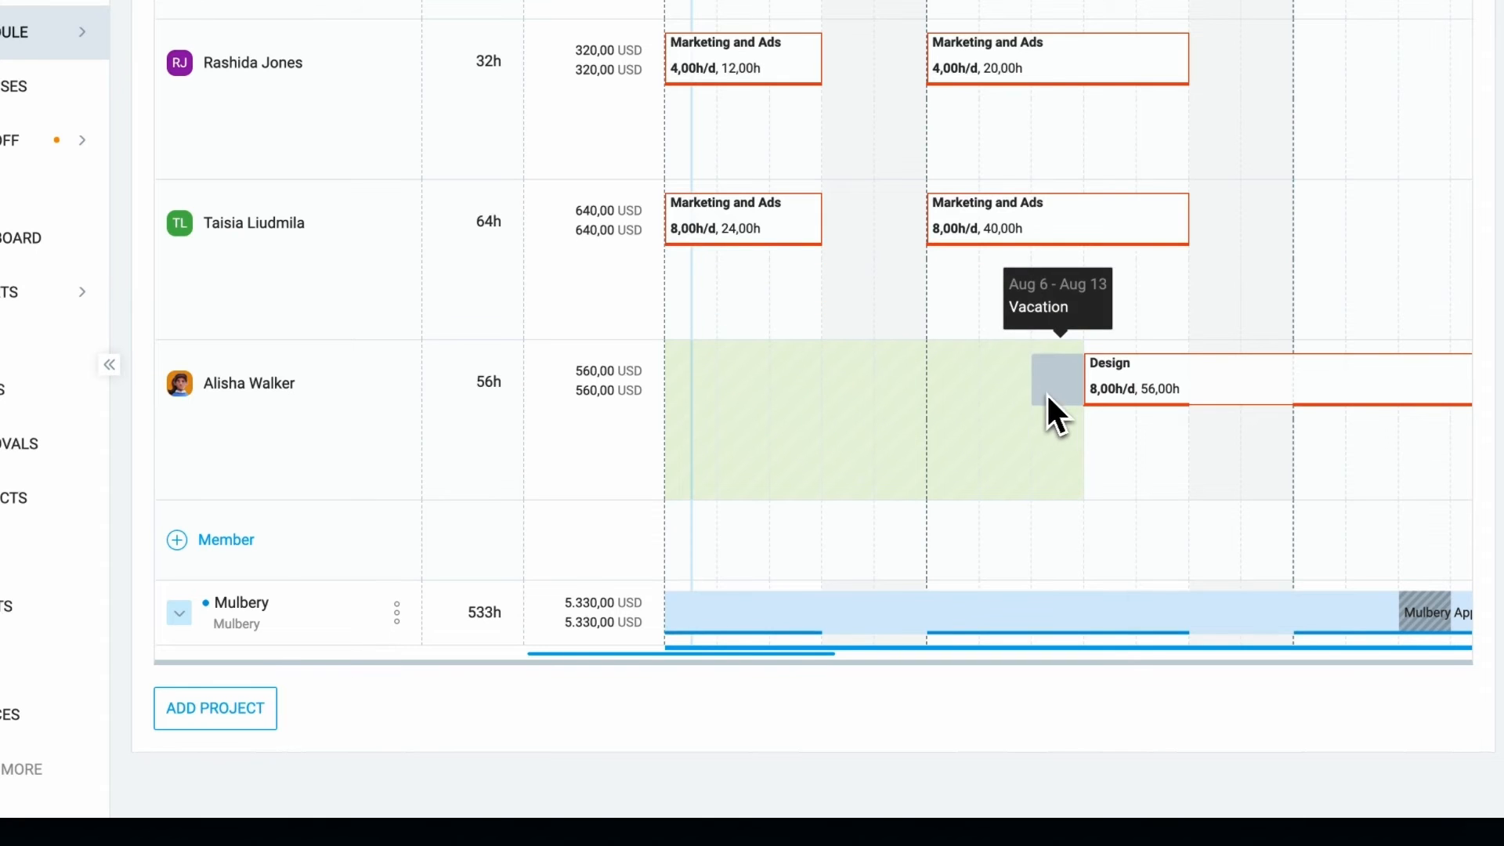
left_click(707, 393)
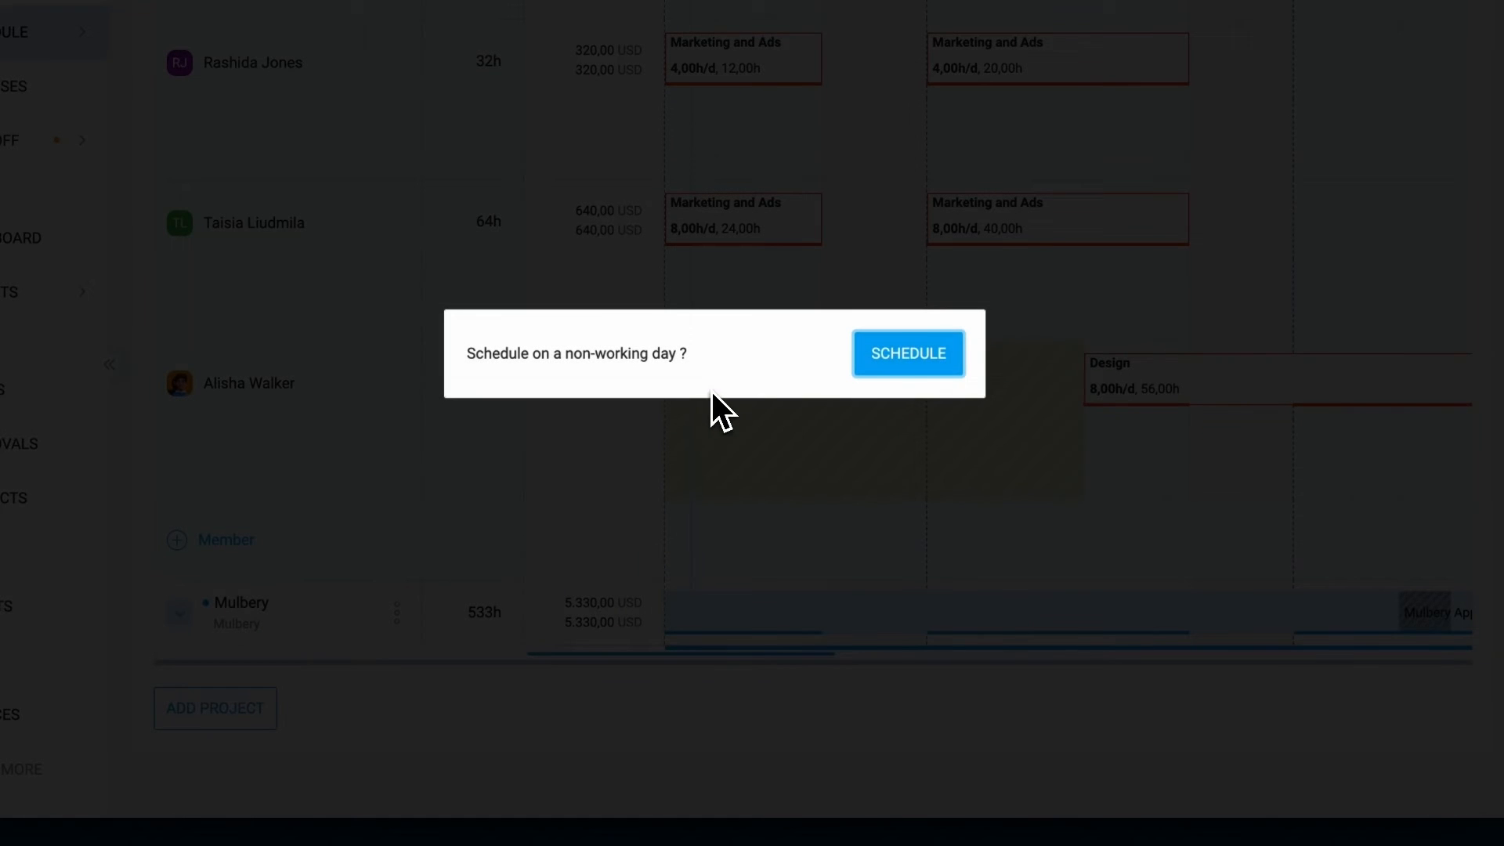
left_click(952, 365)
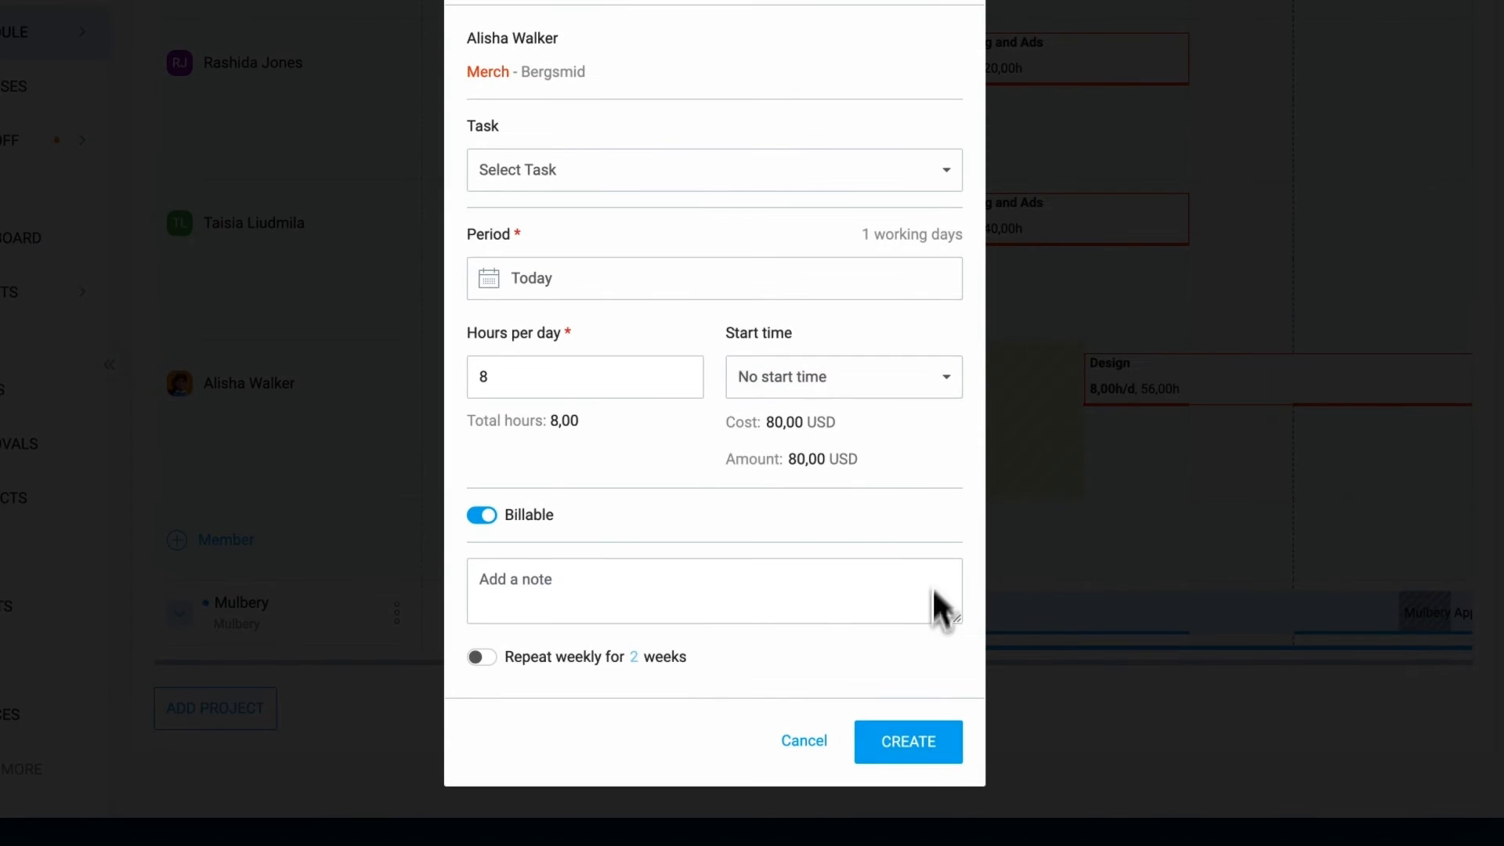
left_click(919, 752)
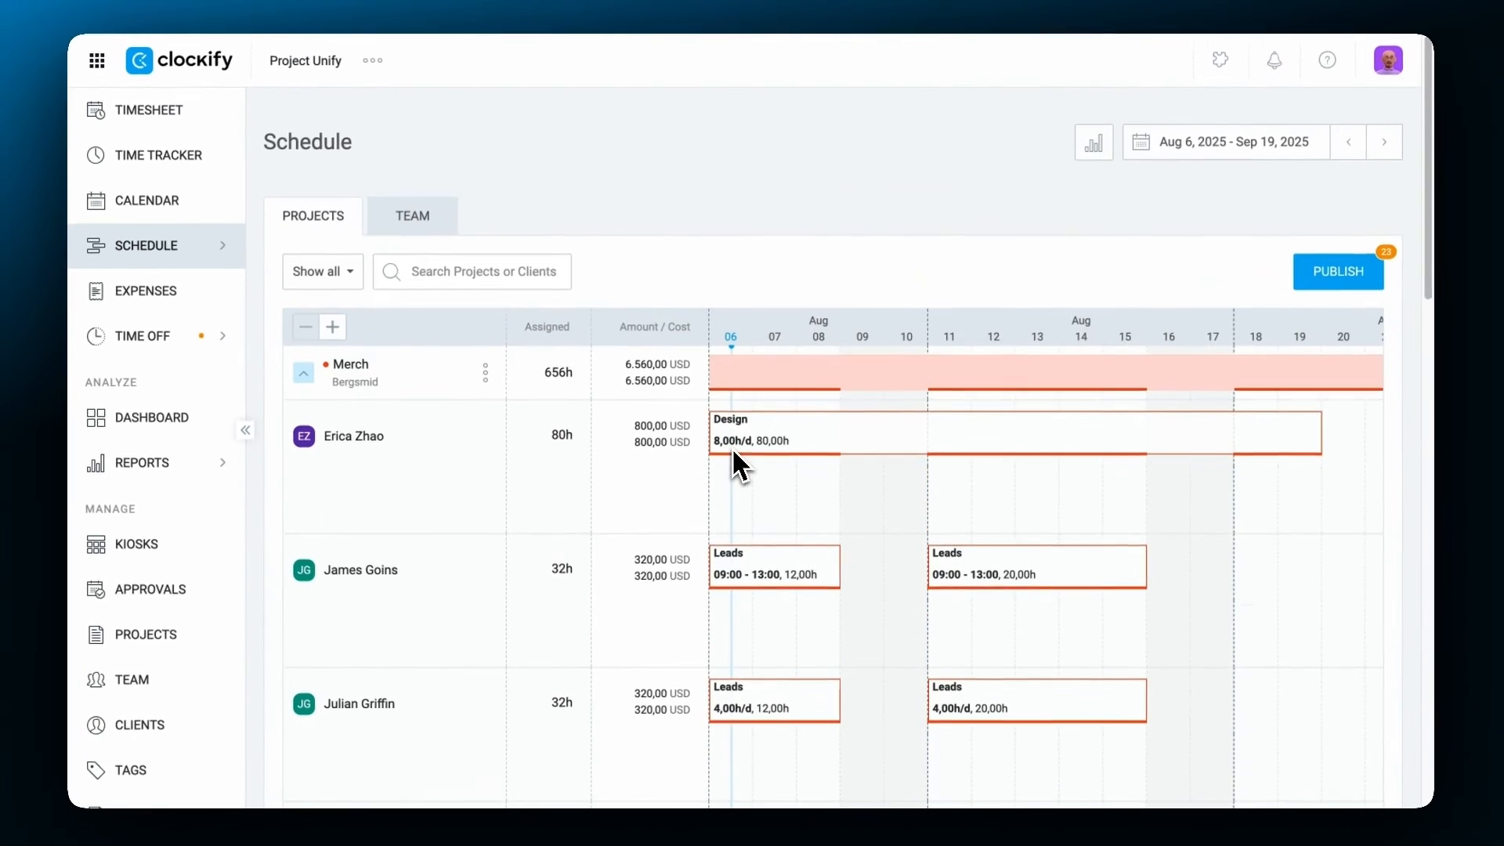
Publish the scheduled assignments from the team schedule with user notifications enabled.
left_click(413, 217)
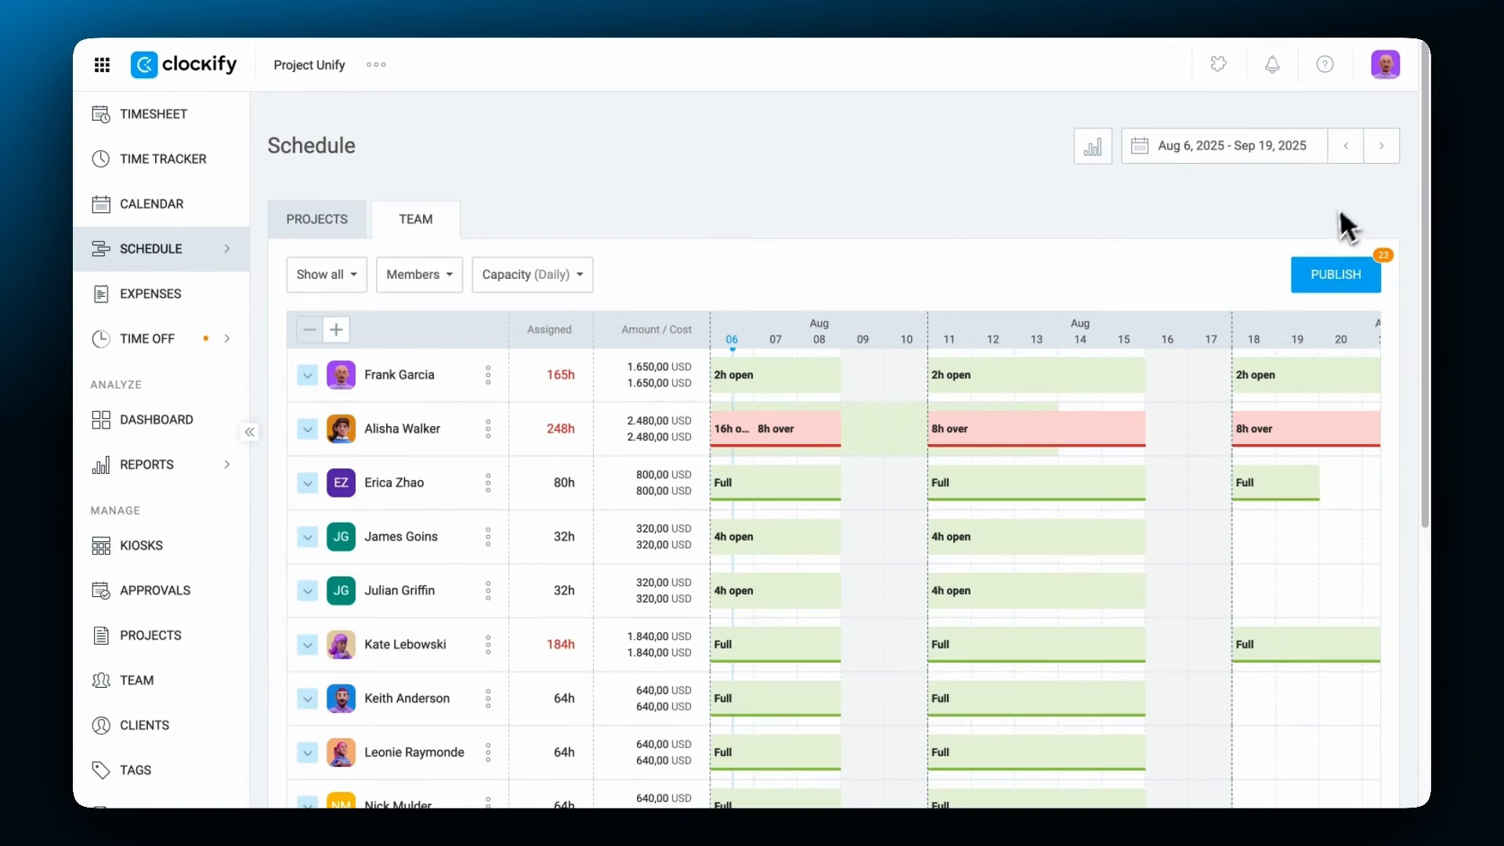
left_click(1336, 271)
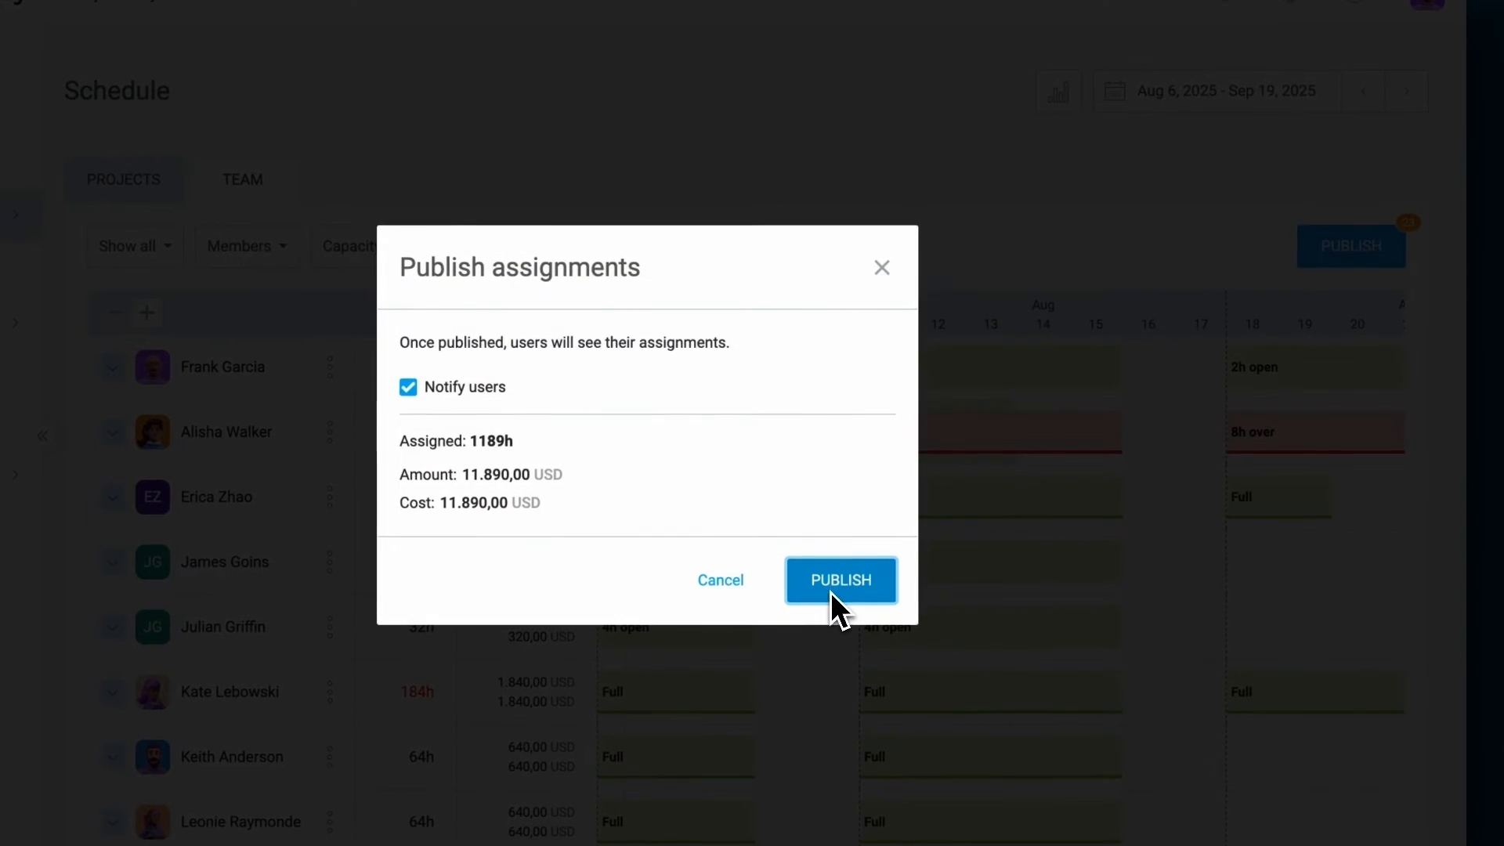
left_click(838, 556)
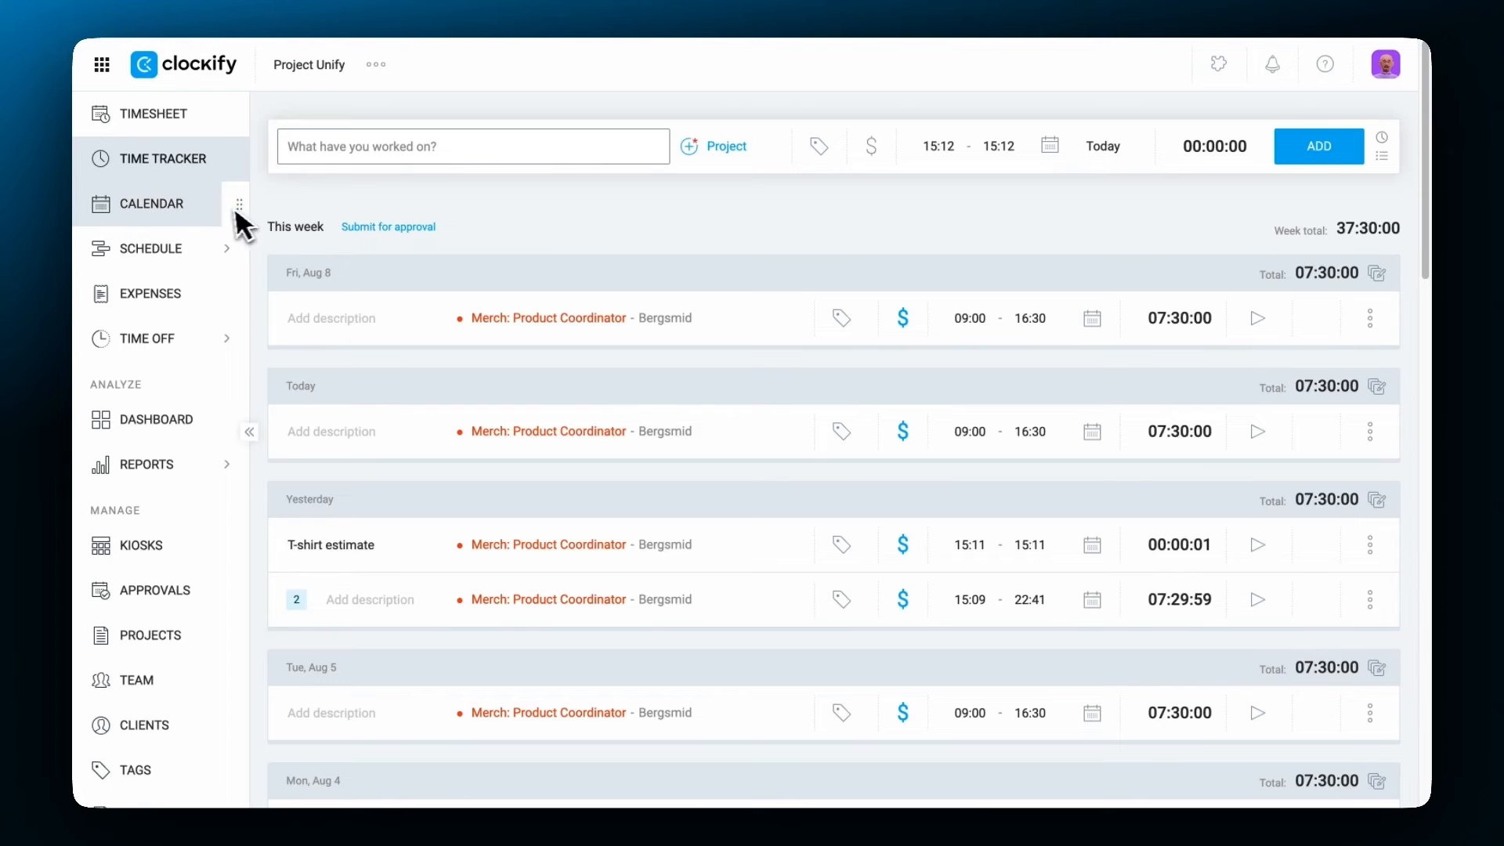
Start a time entry from Monday's planned Mulbery assignment in the calendar, and copy that assignment as a time entry.
left_click(203, 210)
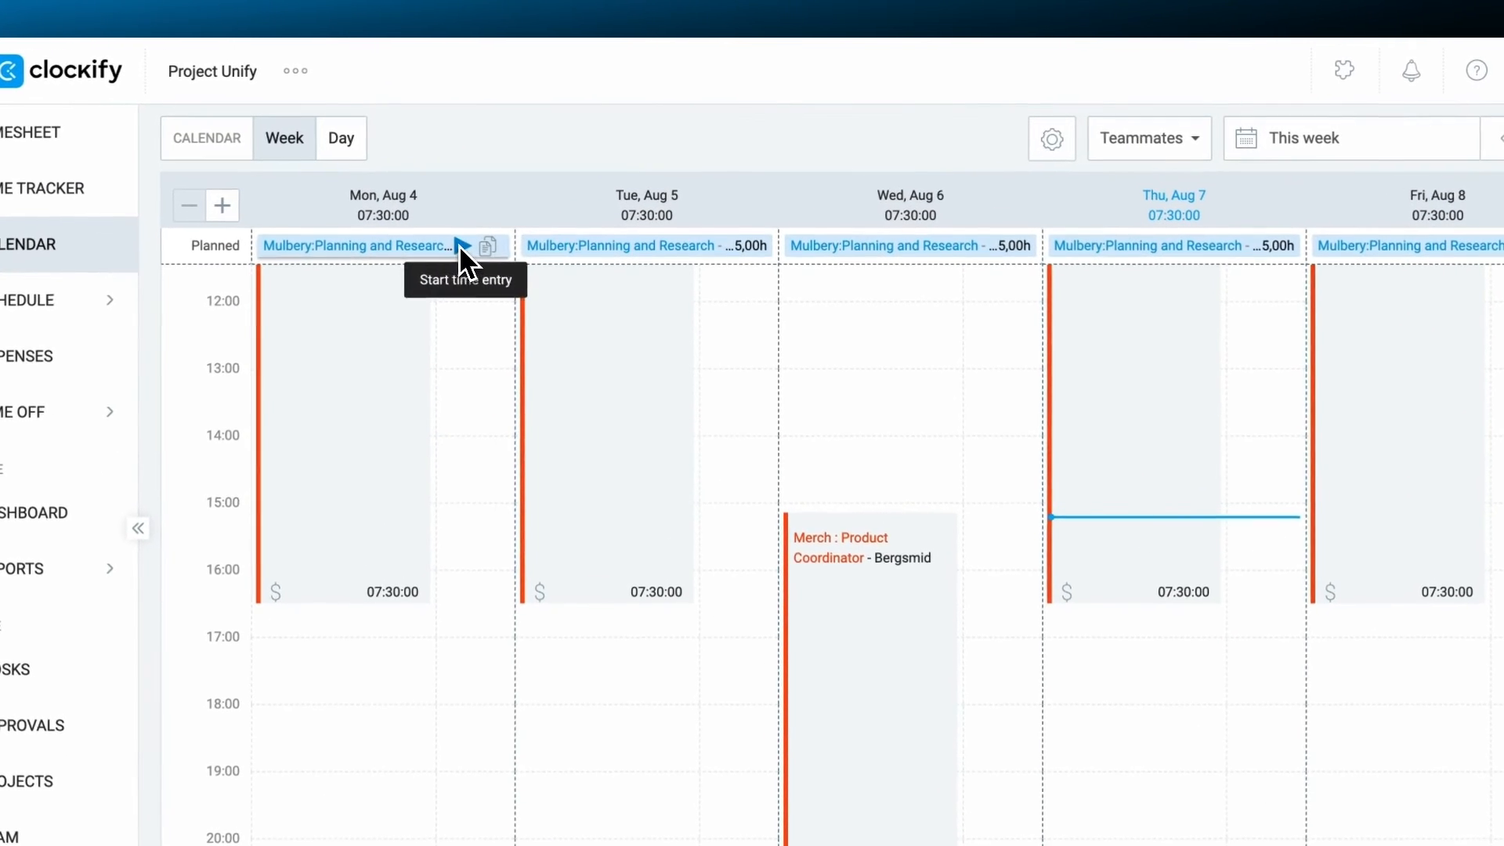
left_click(508, 206)
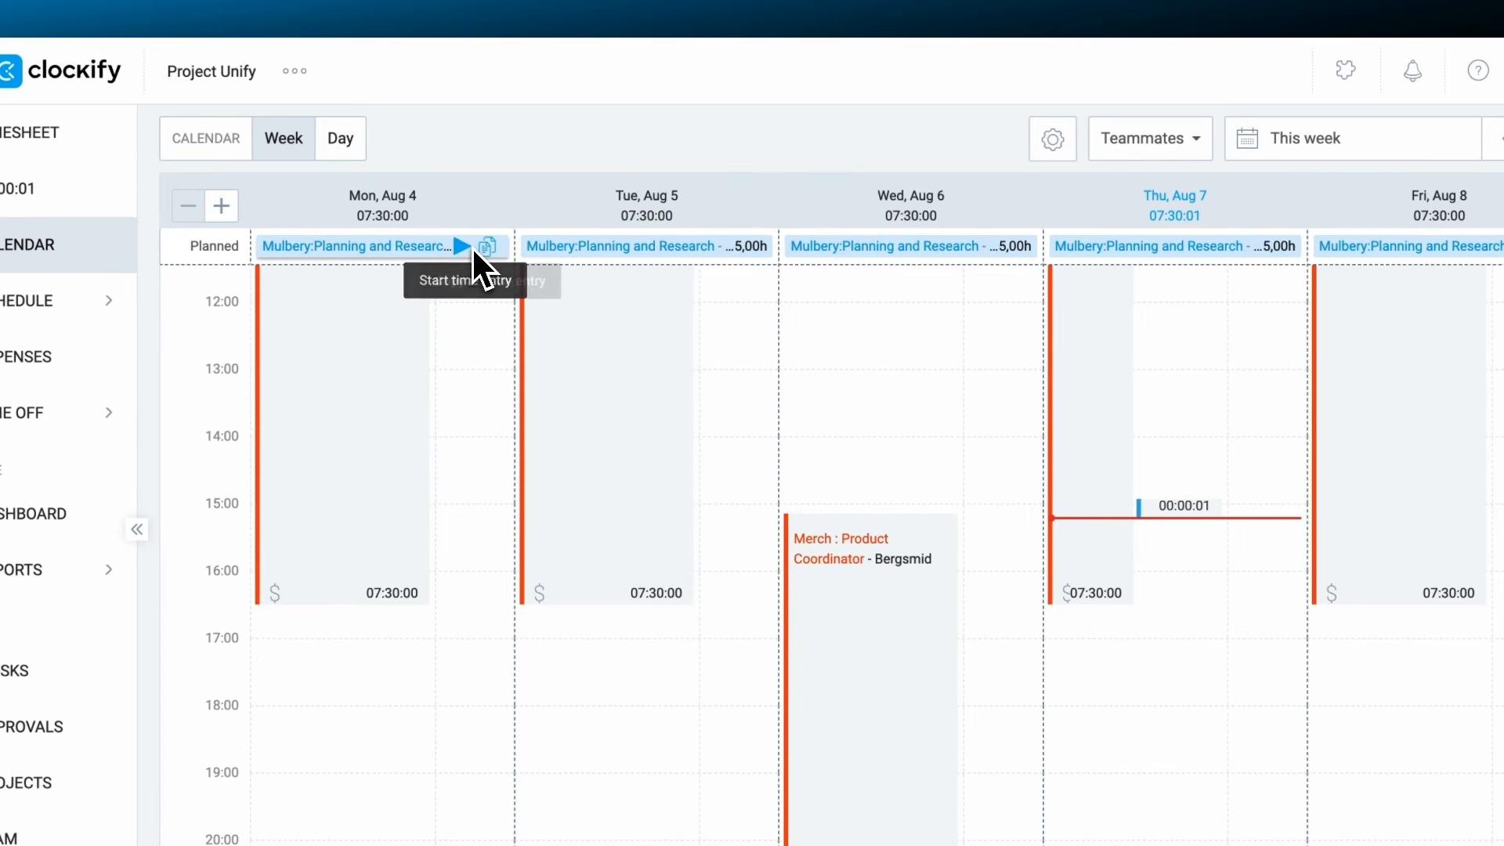
left_click(487, 247)
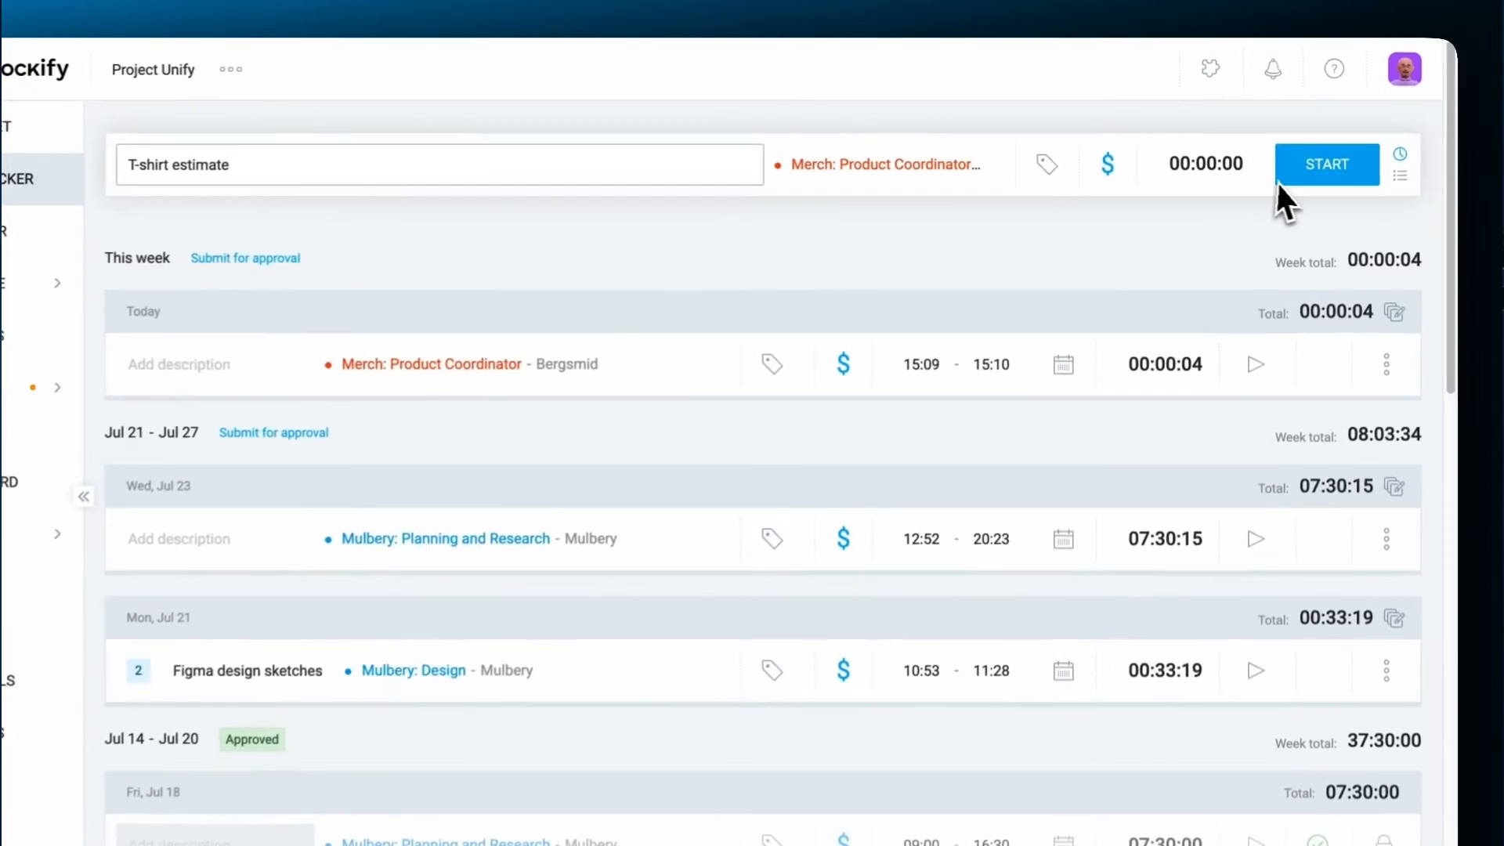
Start the T-shirt estimate timer on Merch: Product Coordinator, and enter 9 as a manual time entry's start time.
left_click(1277, 182)
left_click(1291, 186)
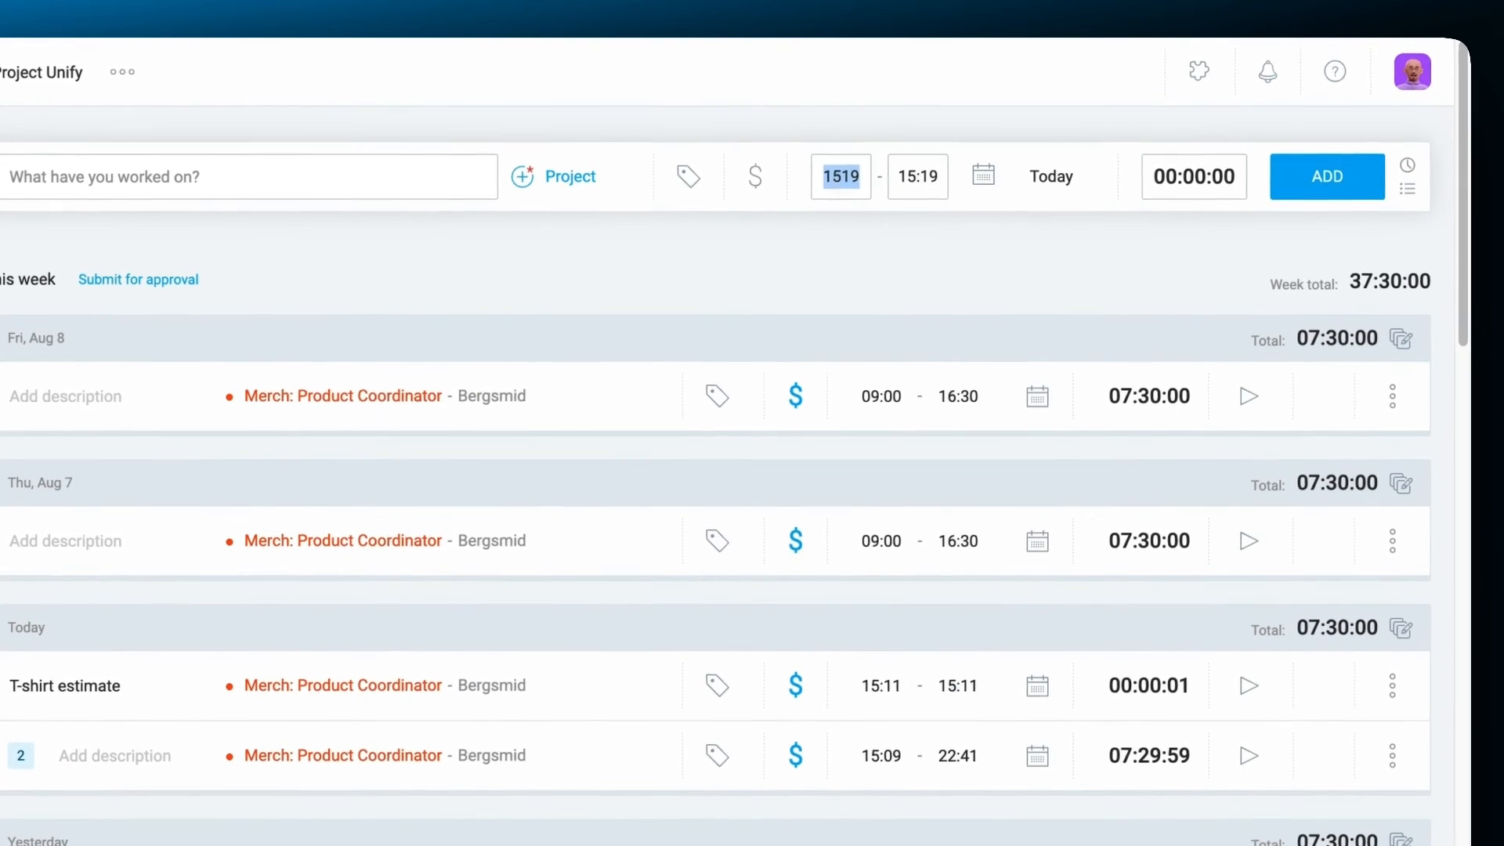
type("9")
left_click(920, 178)
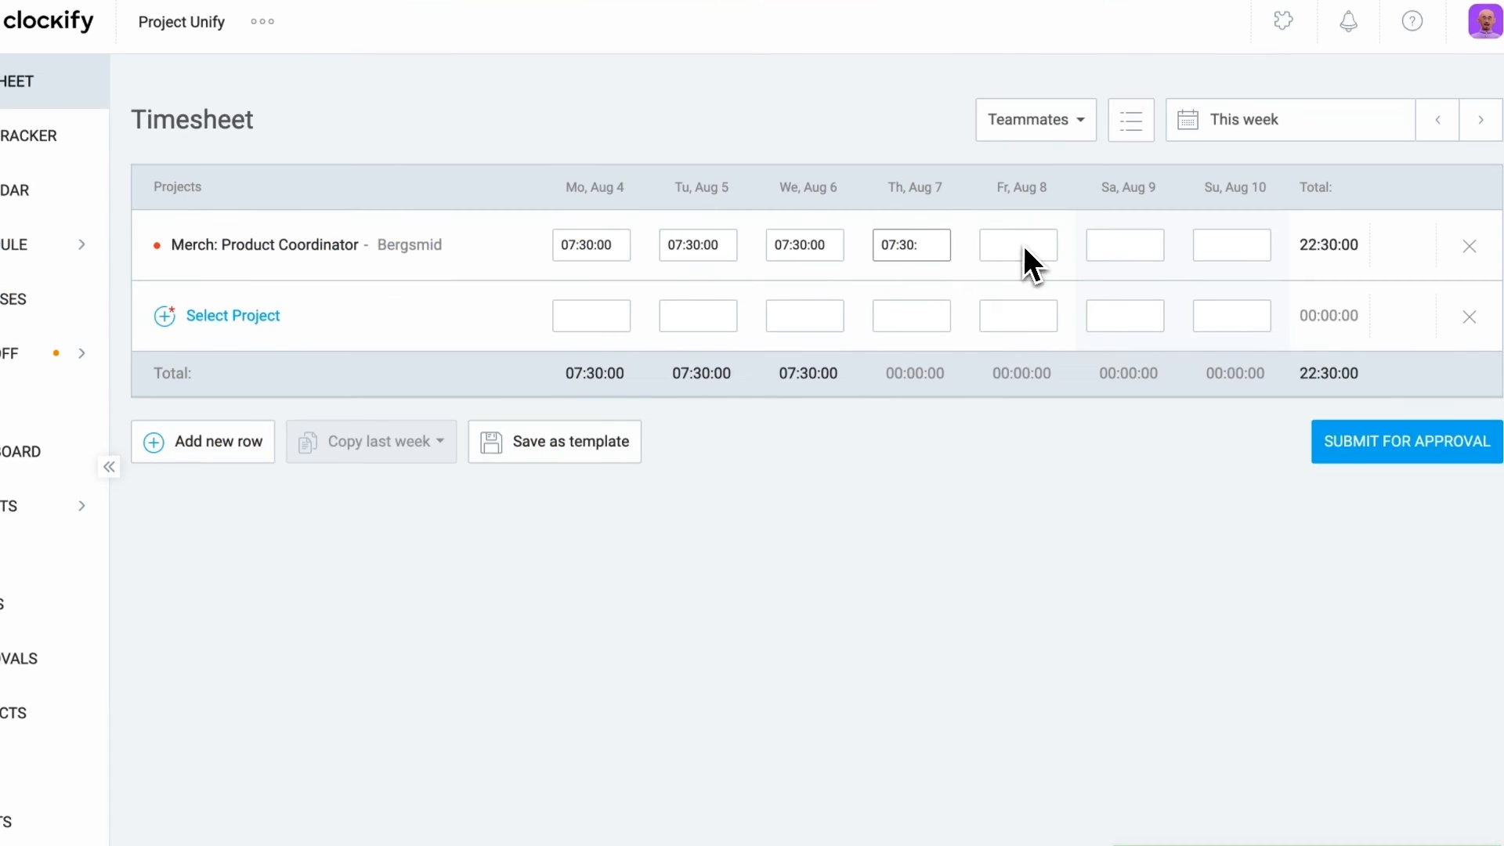
Enter 07:30:00 for Thursday and Friday in the timesheet's Merch: Product Coordinator row.
type("00")
left_click(1022, 246)
type("07:30:00")
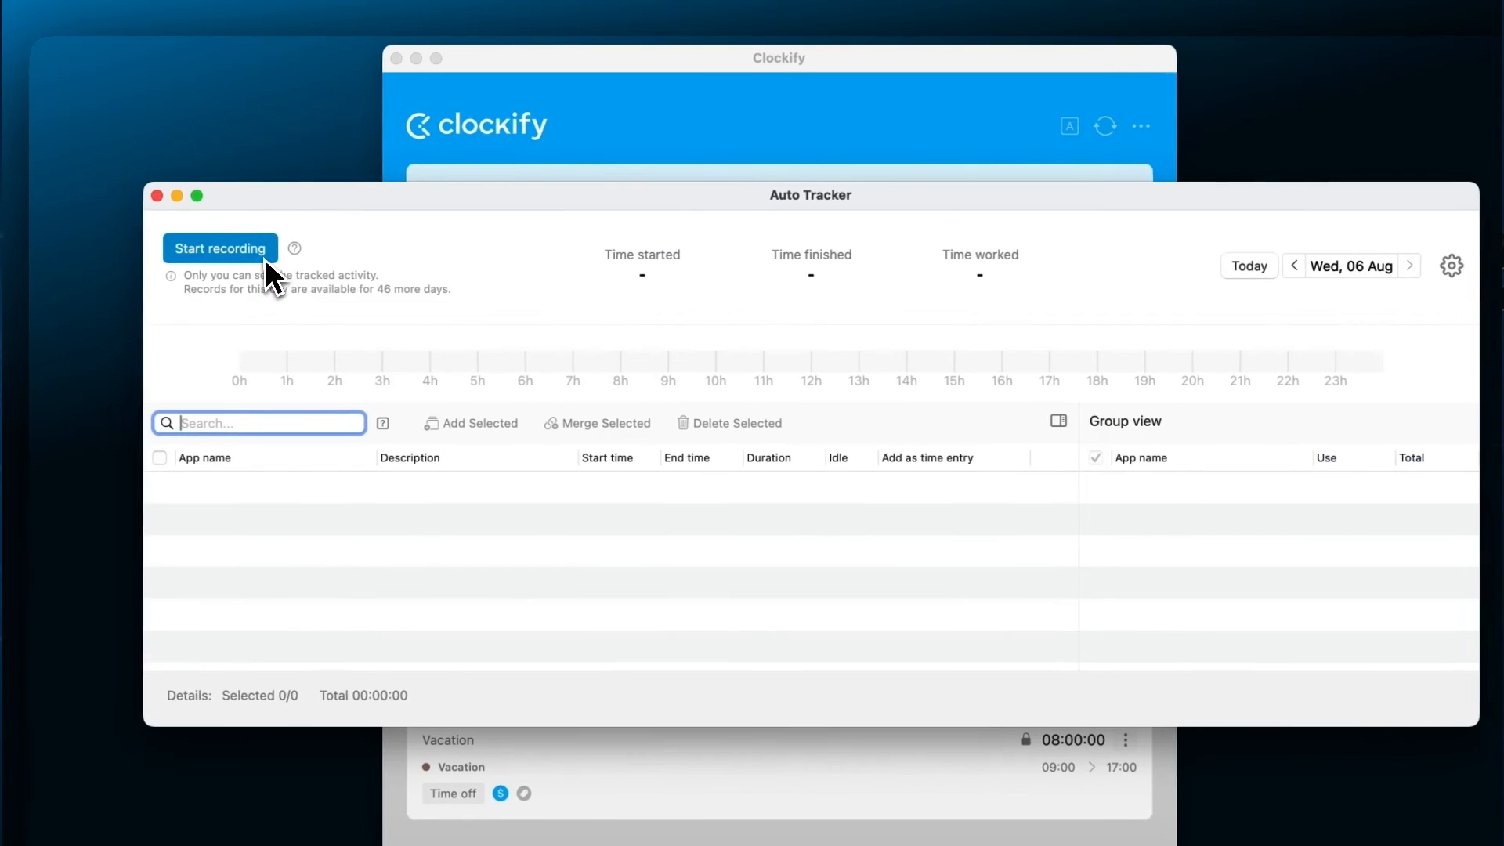
Start an Auto Tracker recording in the desktop app, and enter the member's PIN on the kiosk.
left_click(265, 255)
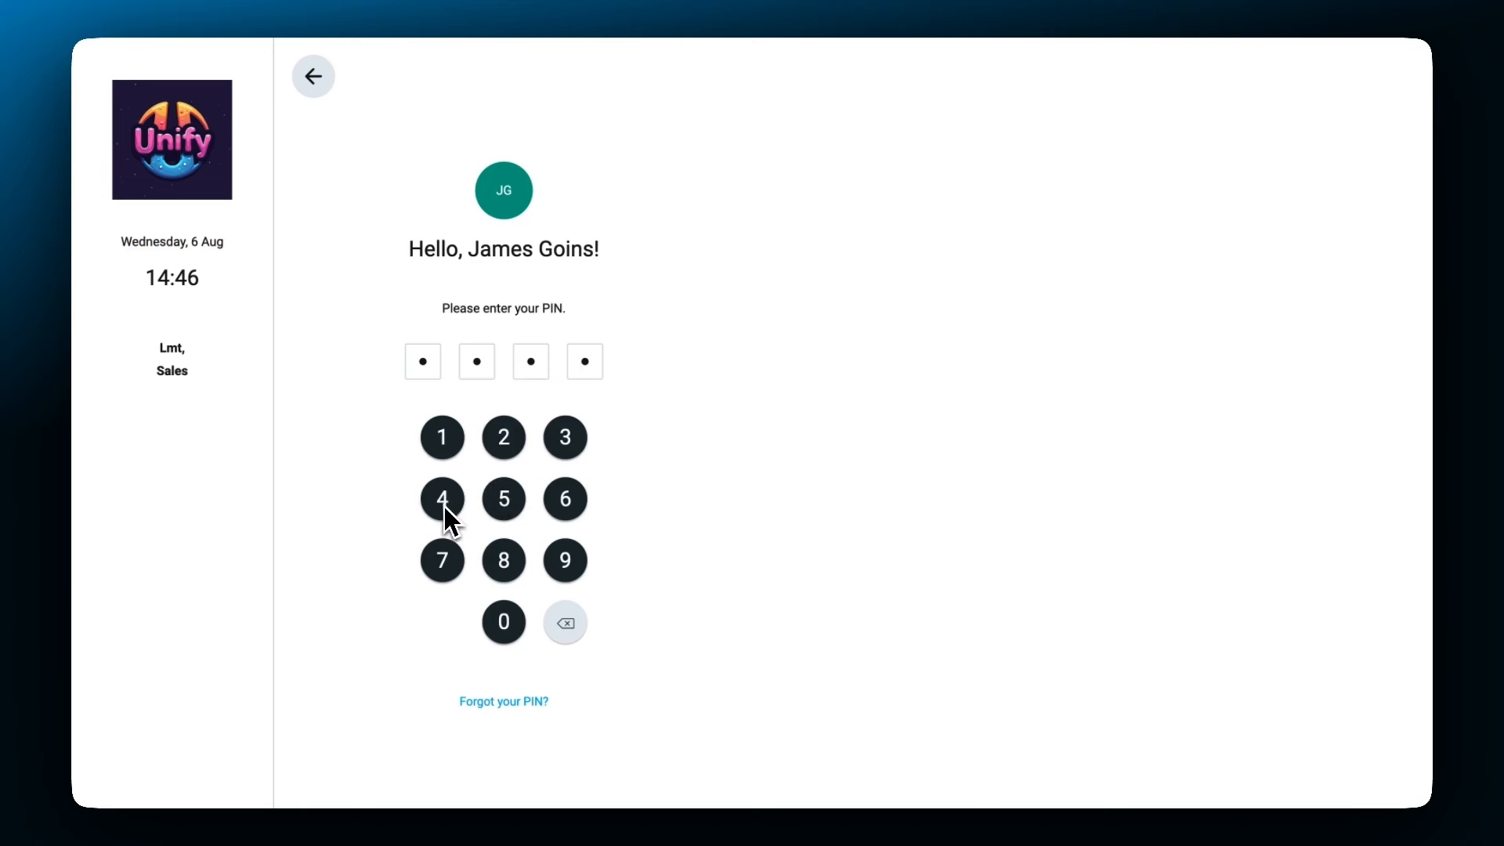
left_click(444, 504)
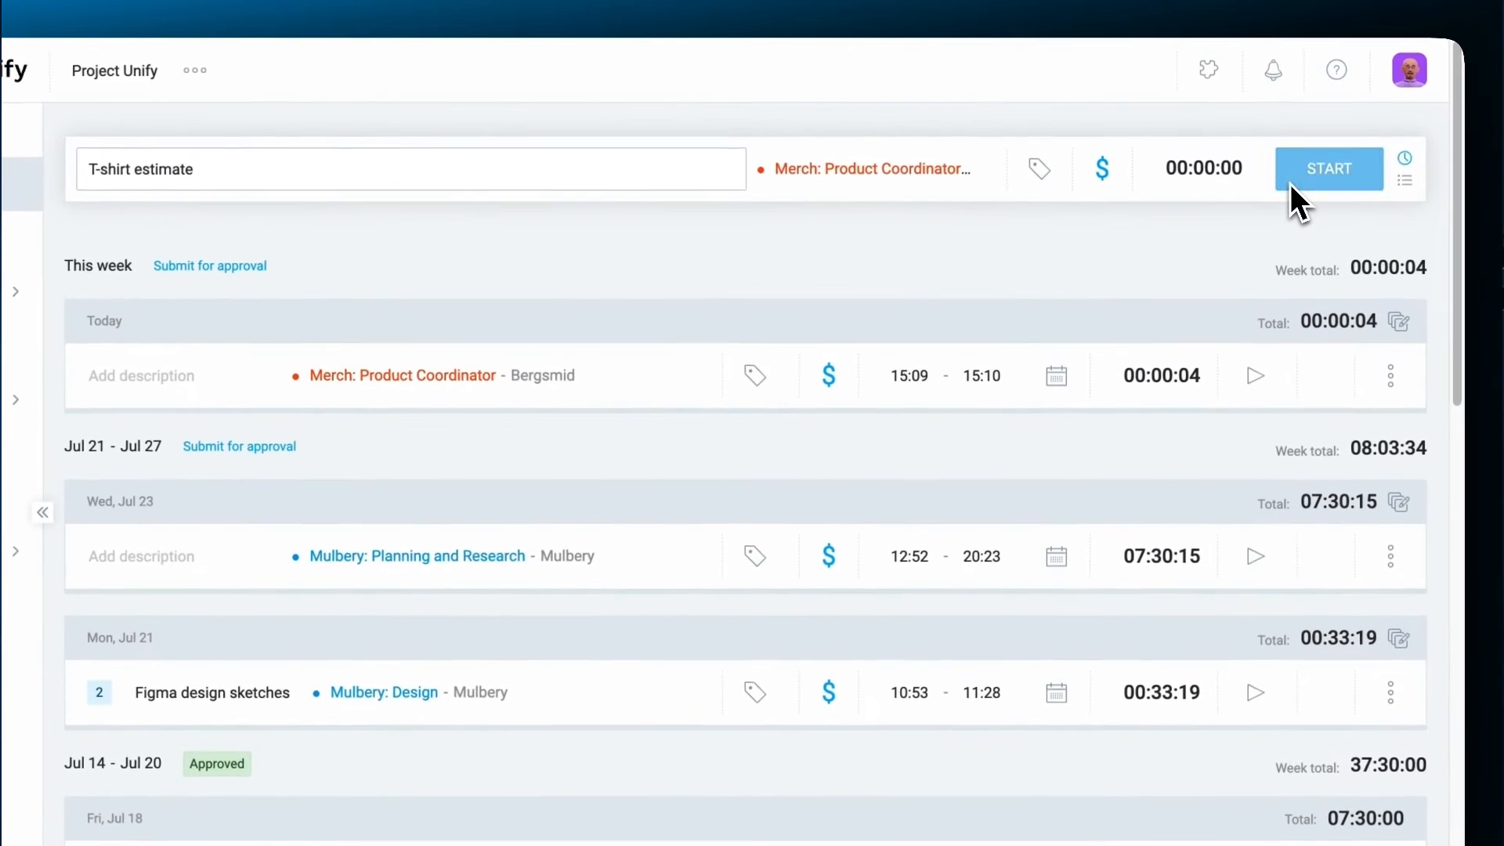
Record a short T-shirt estimate entry on Merch: Product Coordinator with the timer, and switch the tracker to manual mode.
left_click(1290, 188)
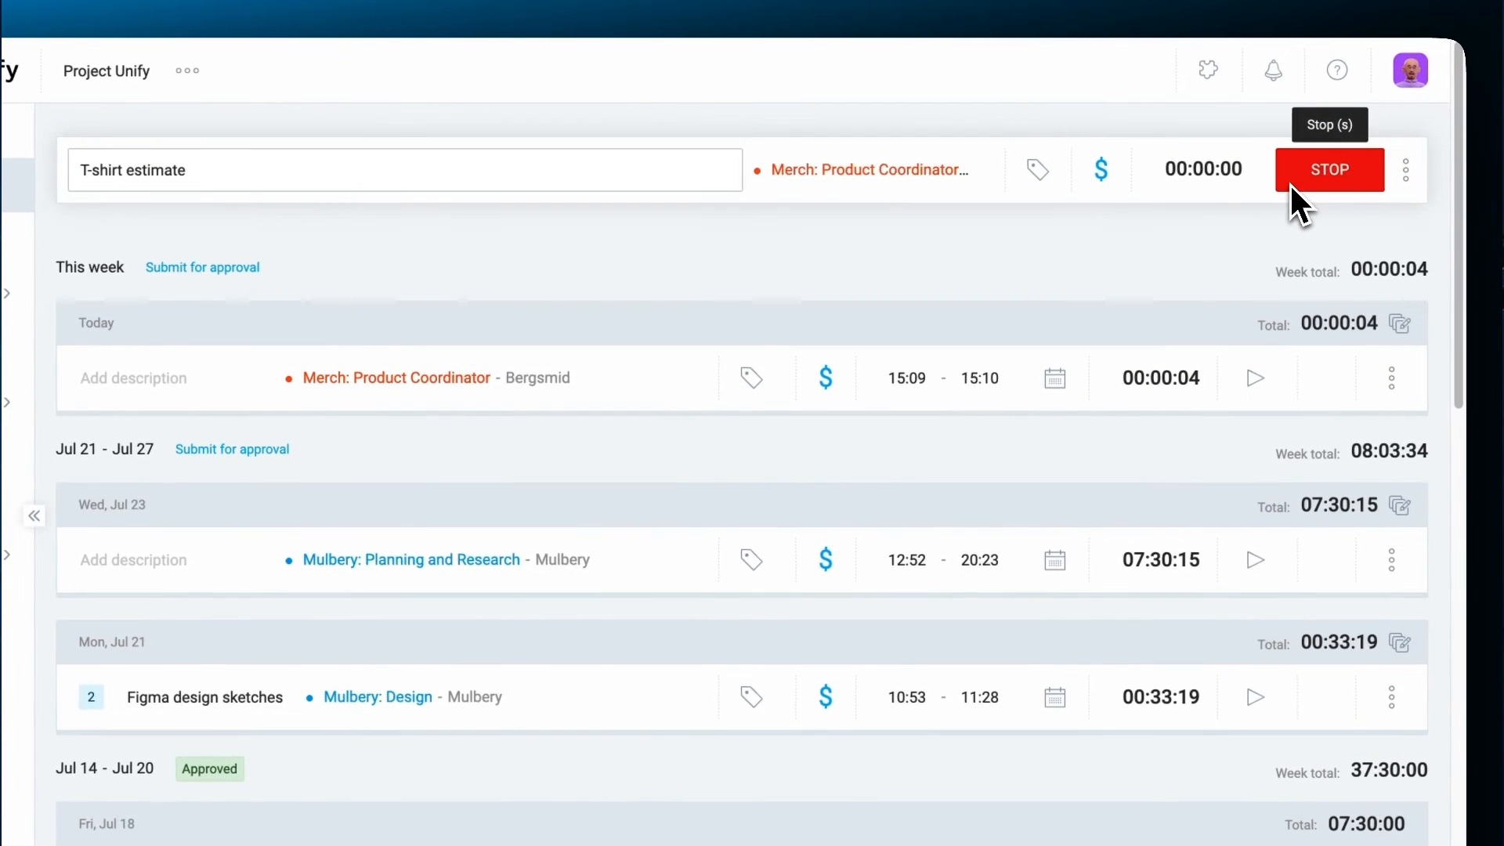
left_click(1291, 185)
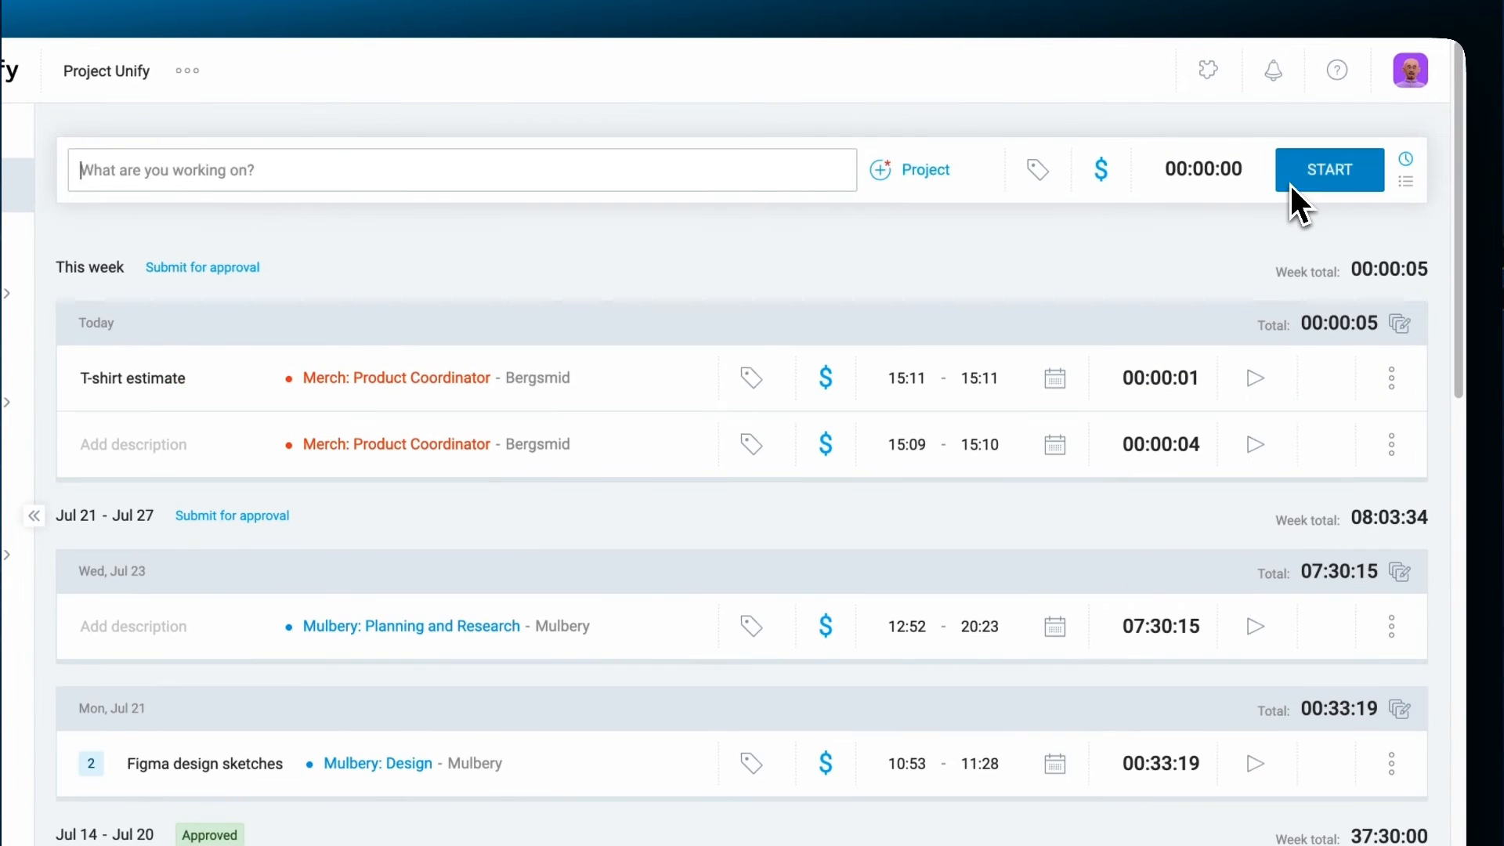
left_click(1408, 187)
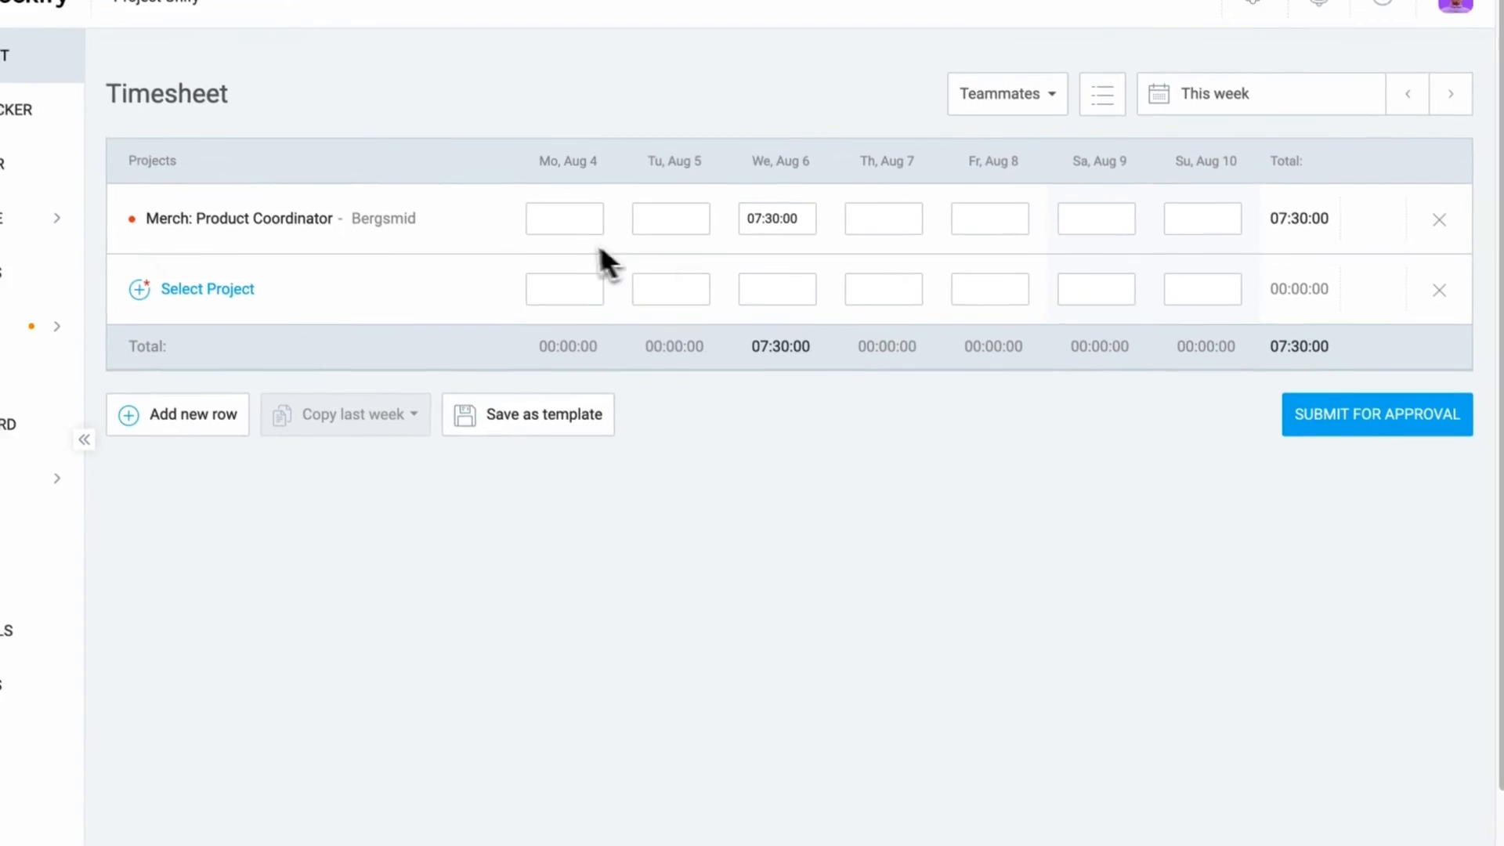
Fill in 07:30 for Monday, Tuesday, Thursday and Friday in the Merch: Product Coordinator timesheet row, and choose to save it as a template.
left_click(543, 168)
type("7:30")
left_click(663, 174)
type("7:30")
left_click(848, 172)
type("07:30")
left_click(1027, 247)
type("07:30")
left_click(1118, 458)
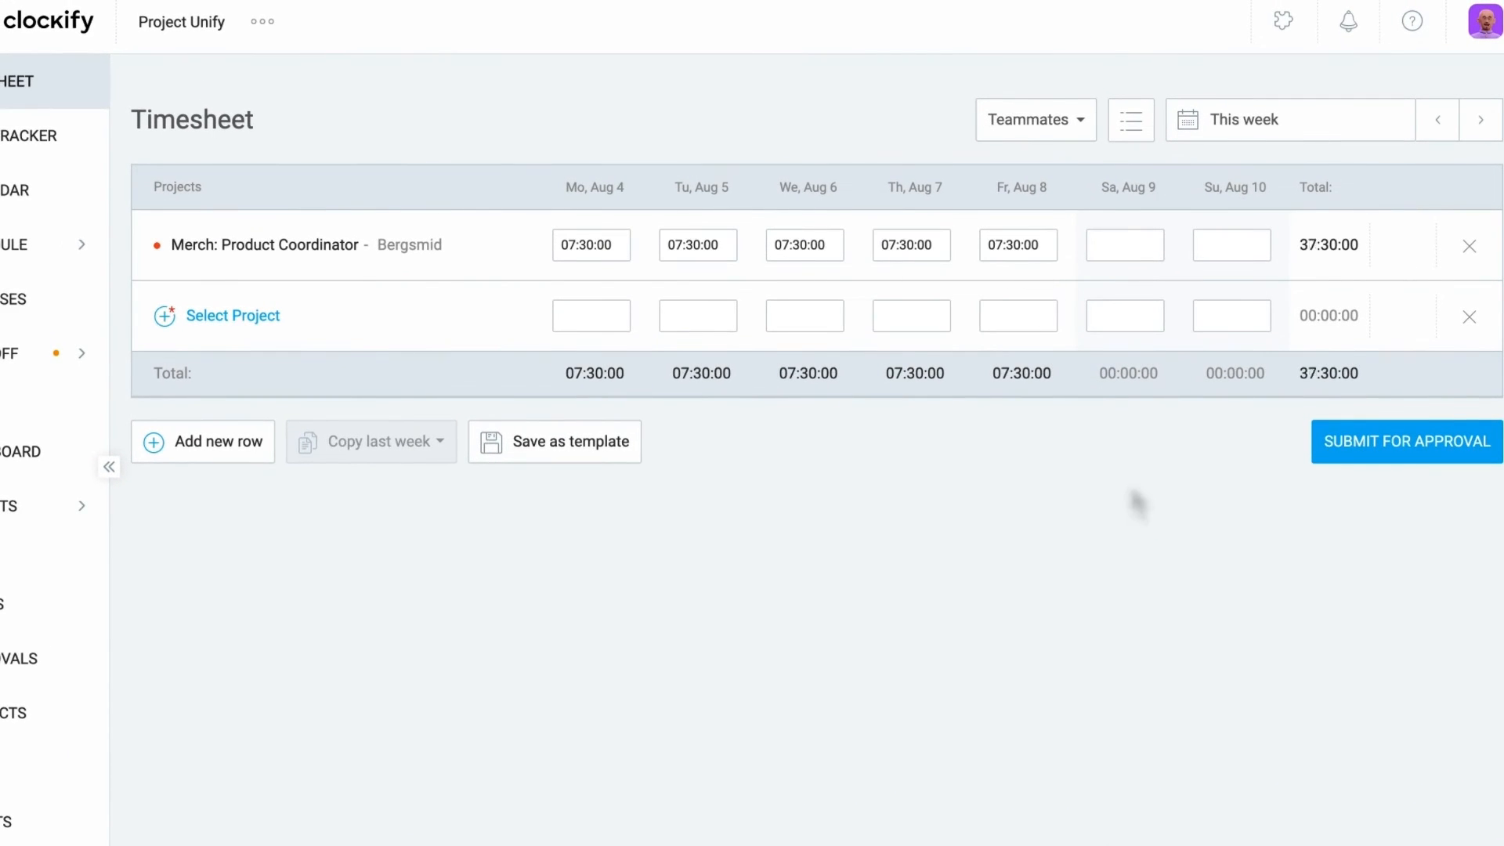
left_click(571, 443)
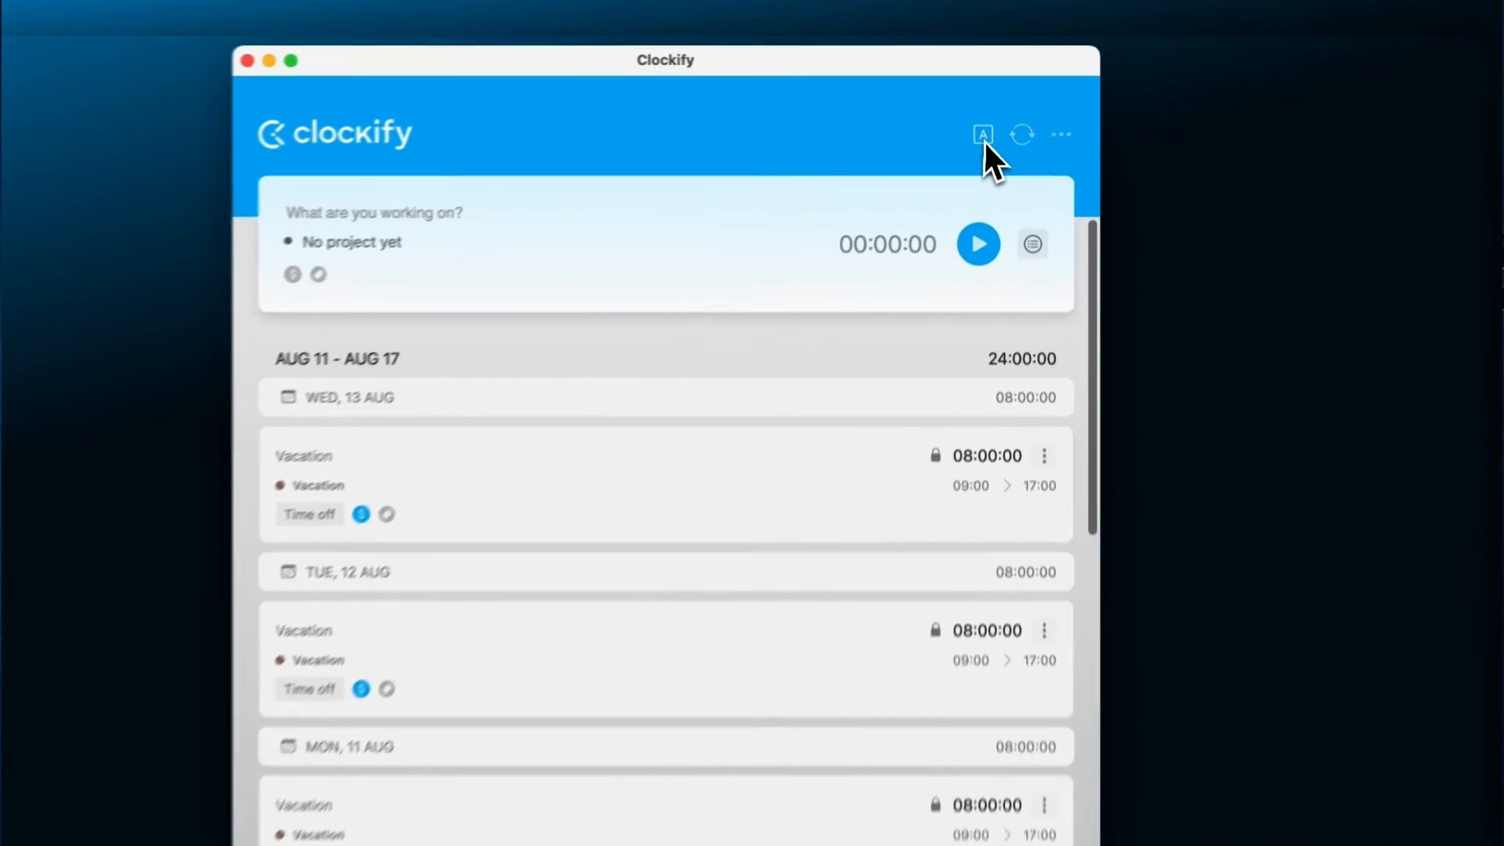
Open the Auto Tracker in the Clockify desktop app and start recording activity.
left_click(990, 110)
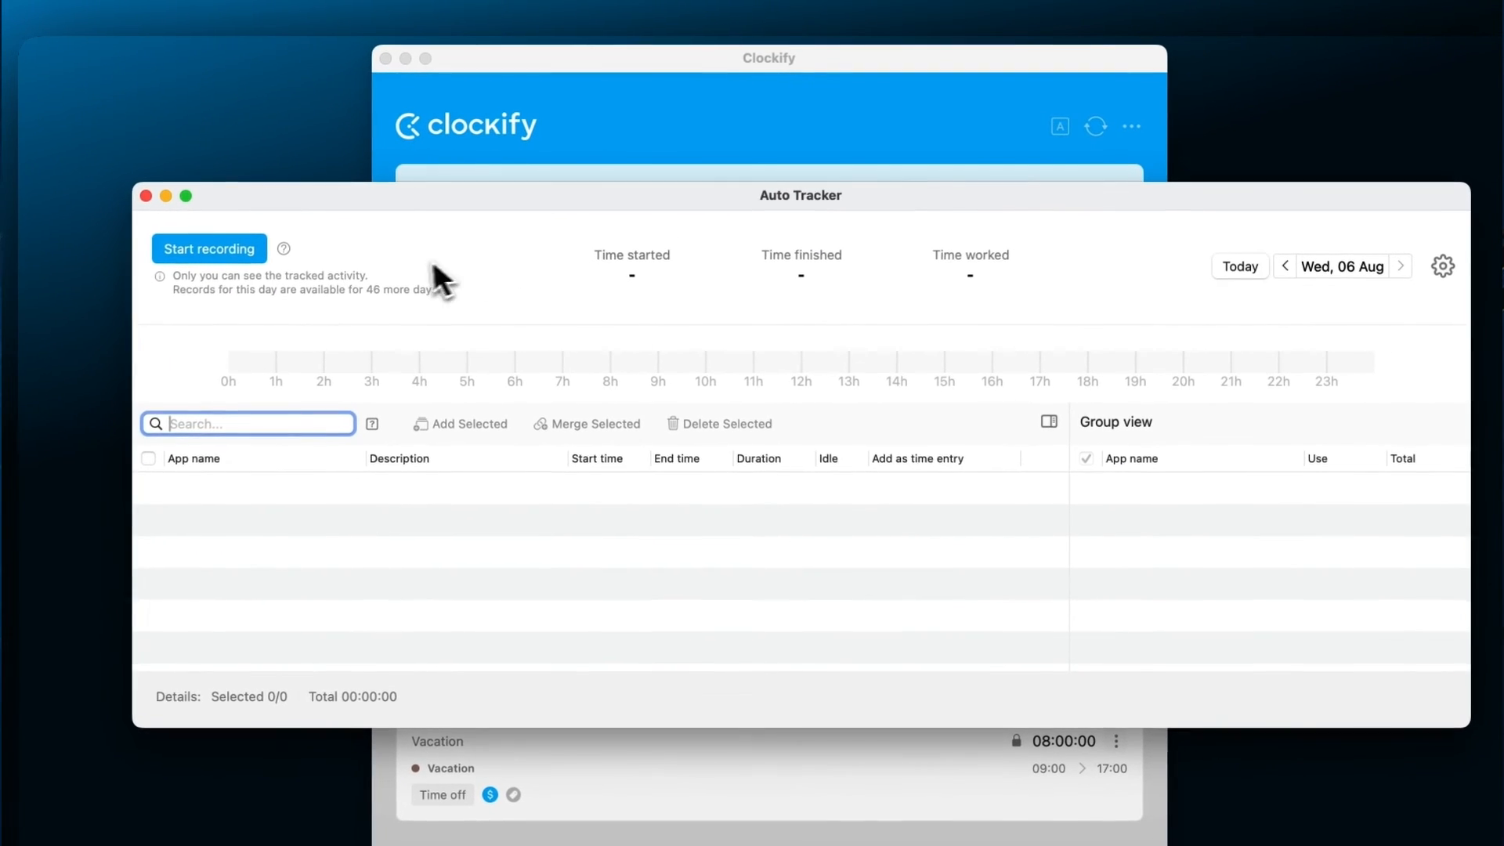
left_click(86, 303)
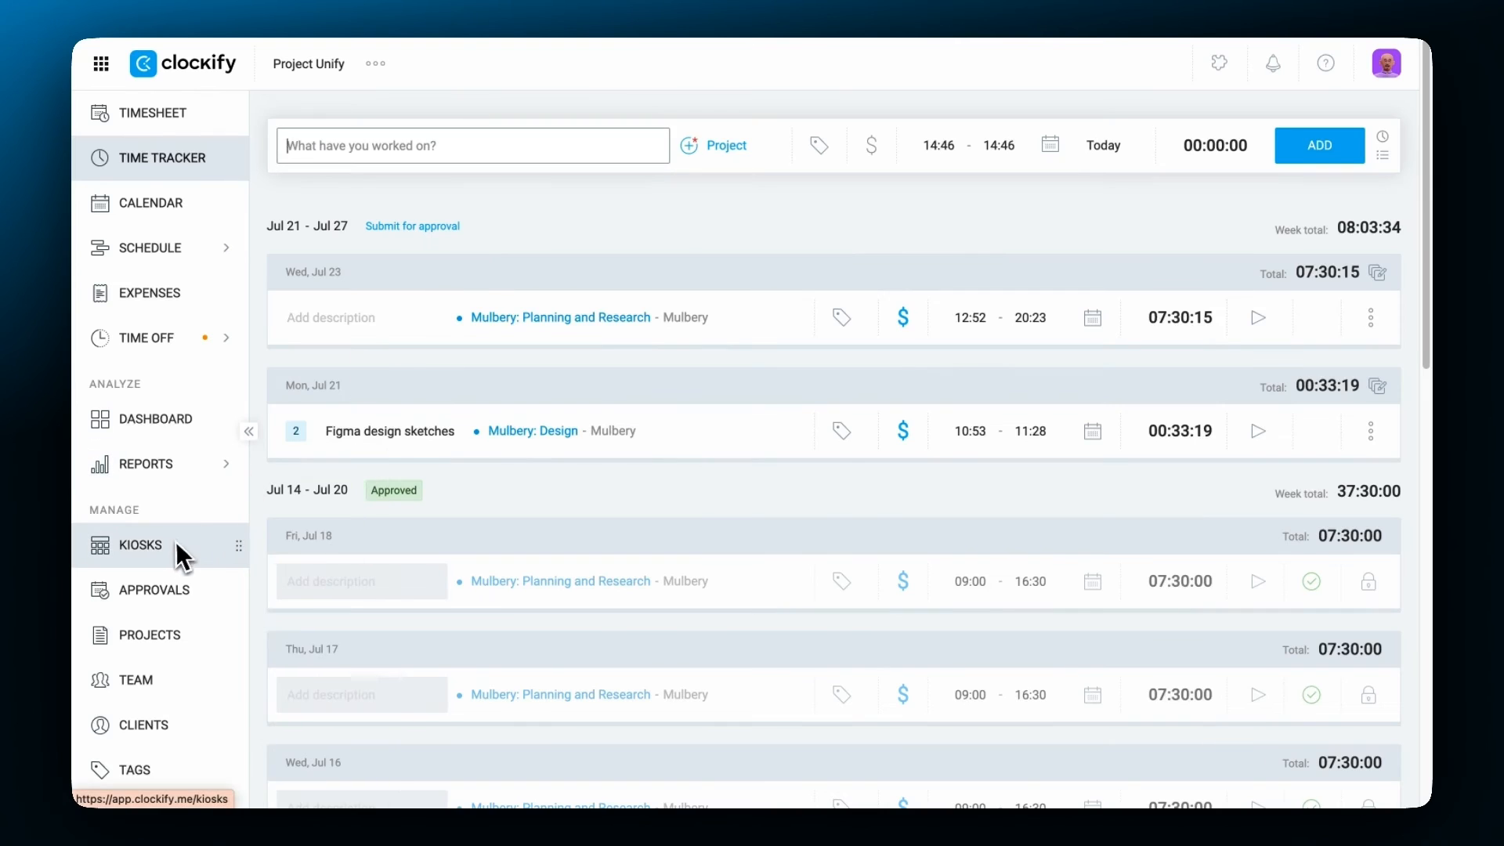
Launch the Lmt kiosk from the web app, select a team member and enter their PIN.
left_click(175, 541)
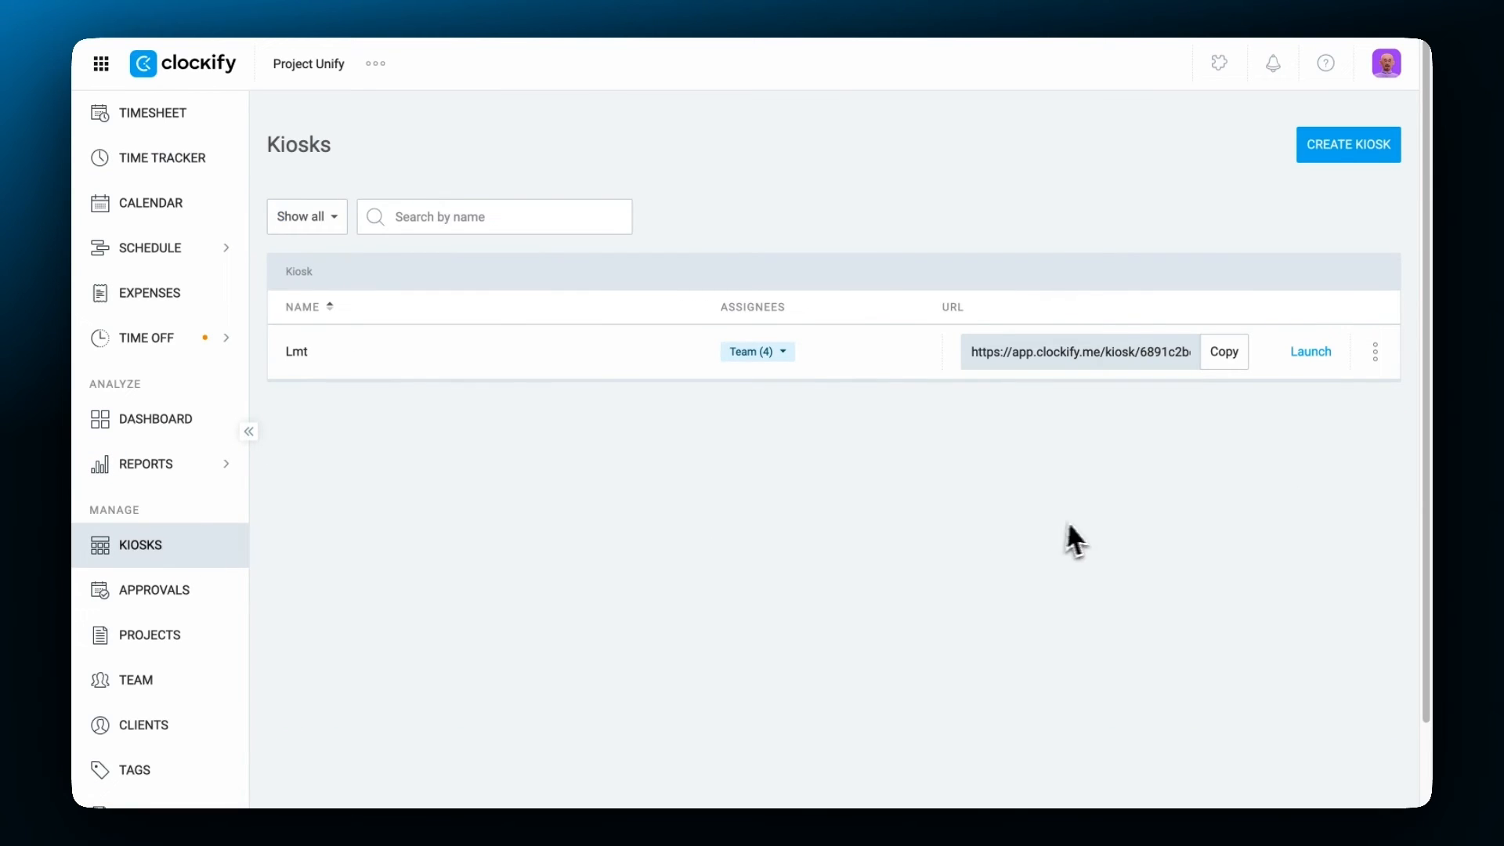
left_click(1311, 354)
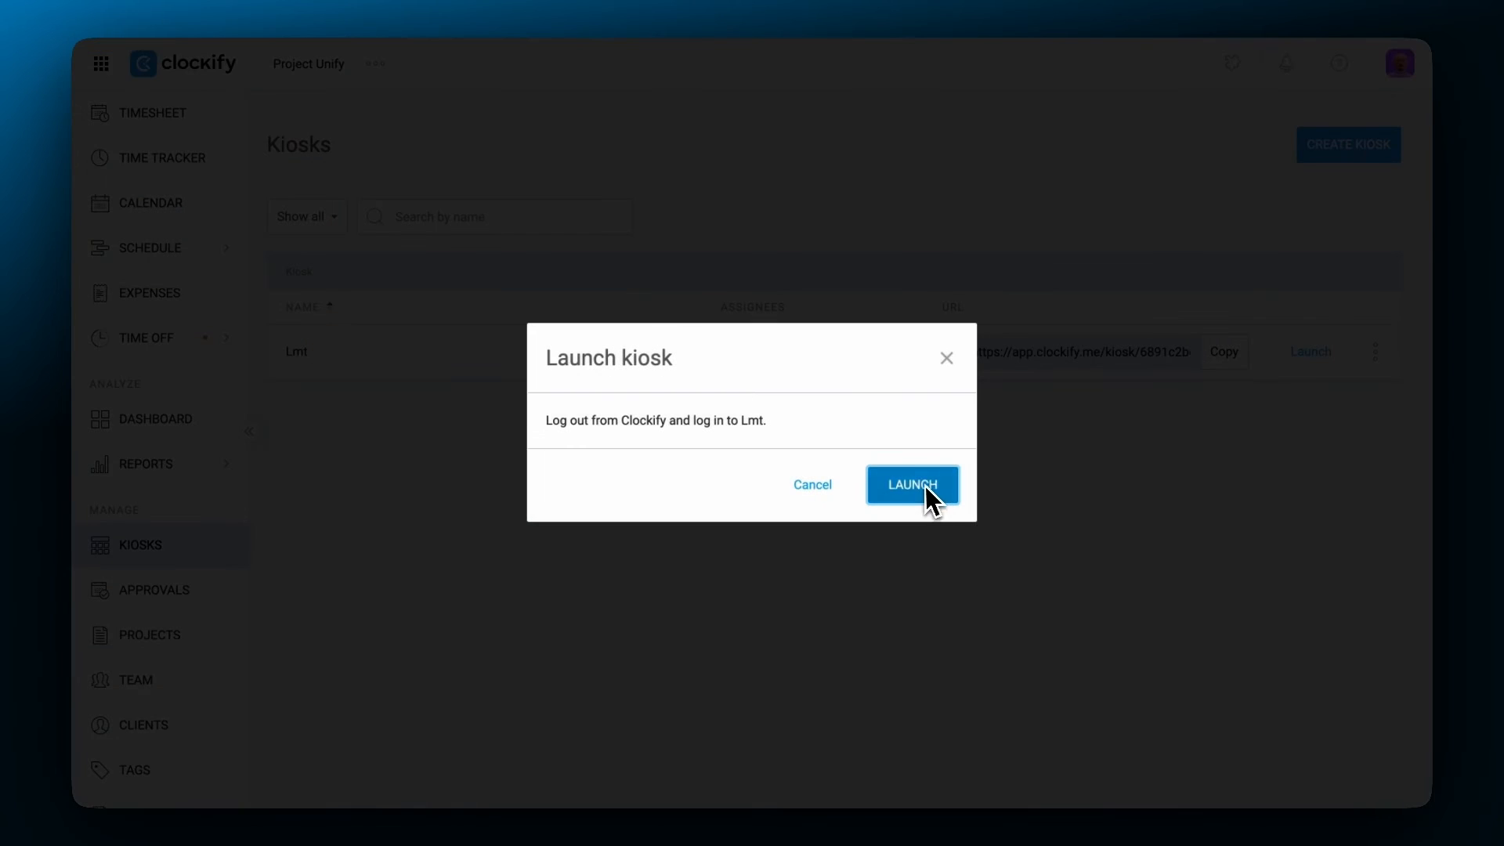
left_click(924, 484)
left_click(491, 207)
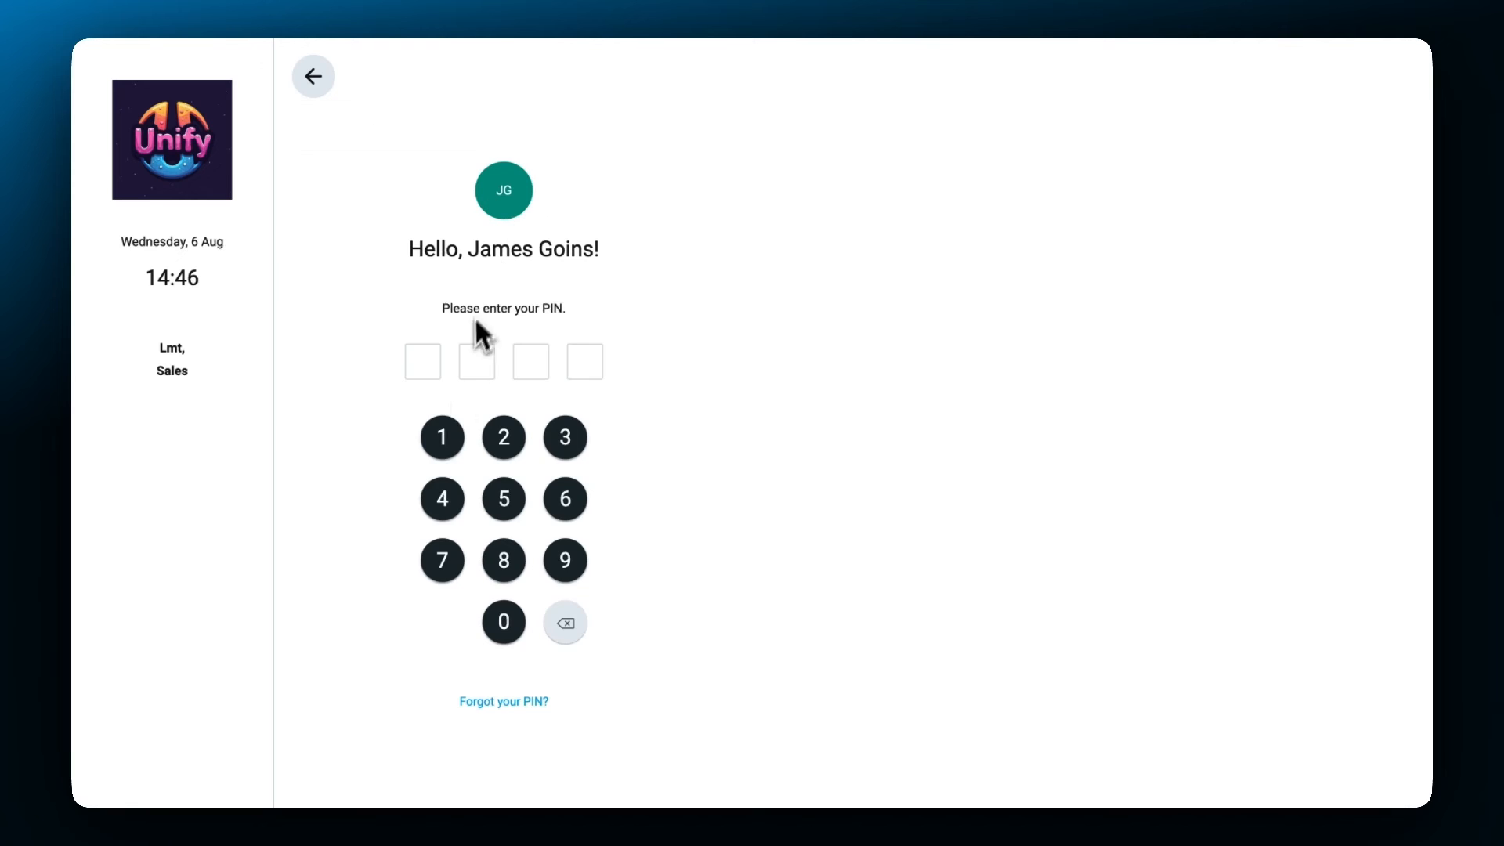
left_click(445, 503)
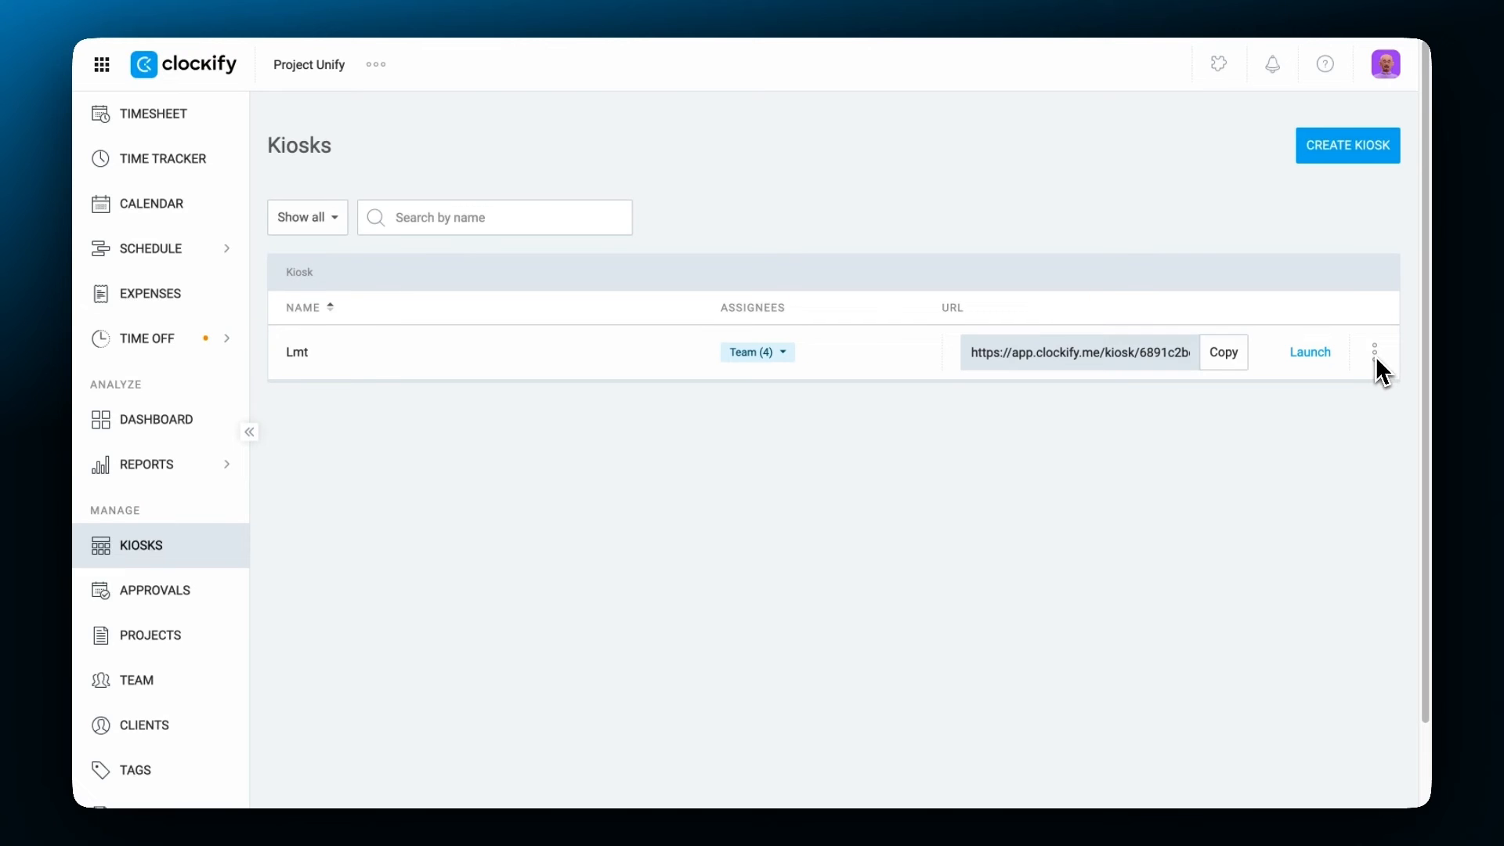
Edit the Lmt kiosk's Requires PIN setting and save the kiosk.
left_click(1376, 356)
left_click(1364, 394)
left_click(405, 519)
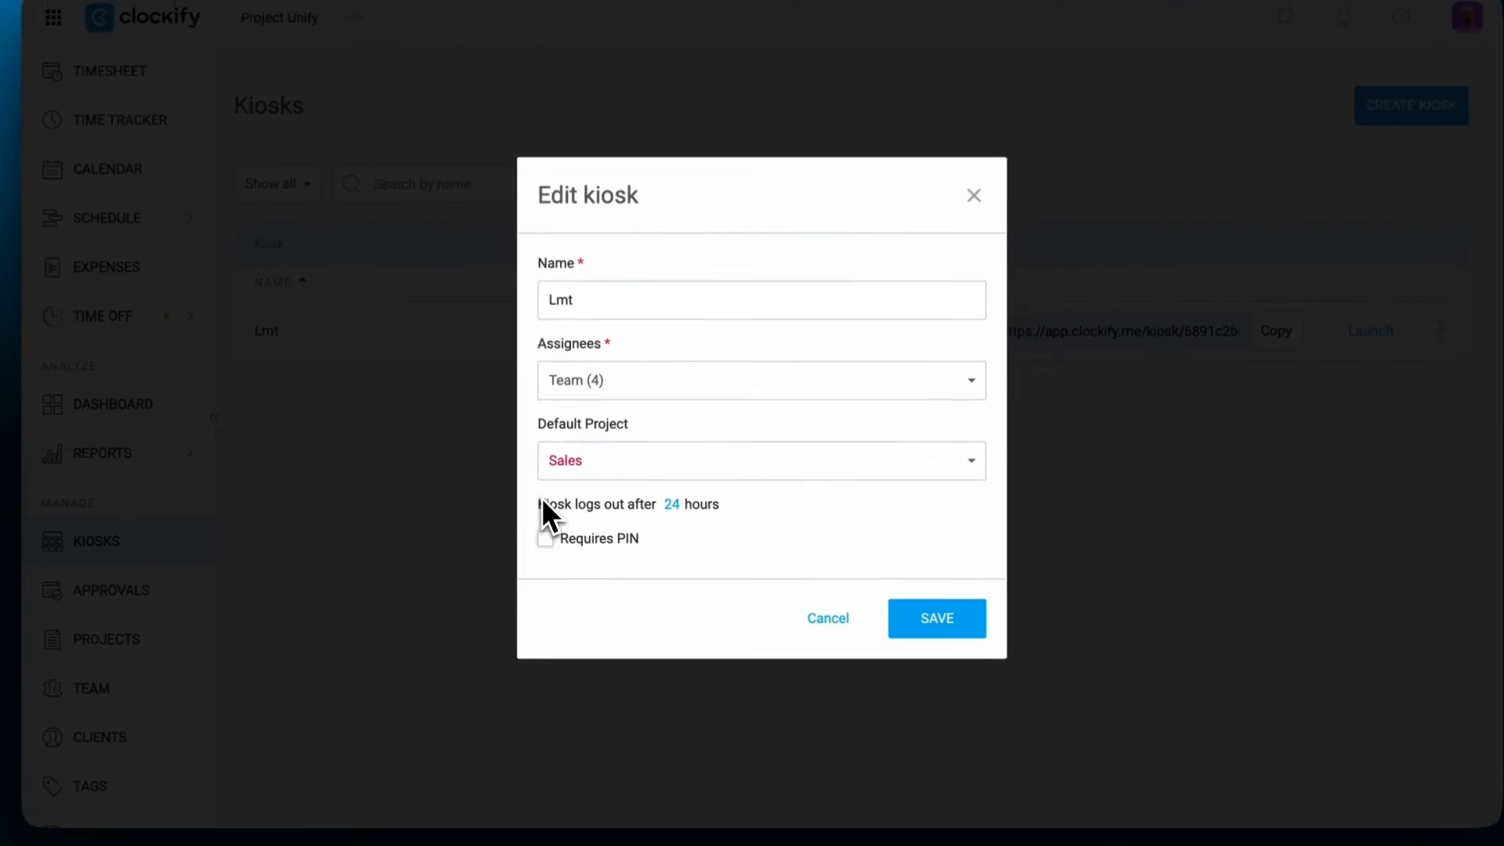
left_click(916, 625)
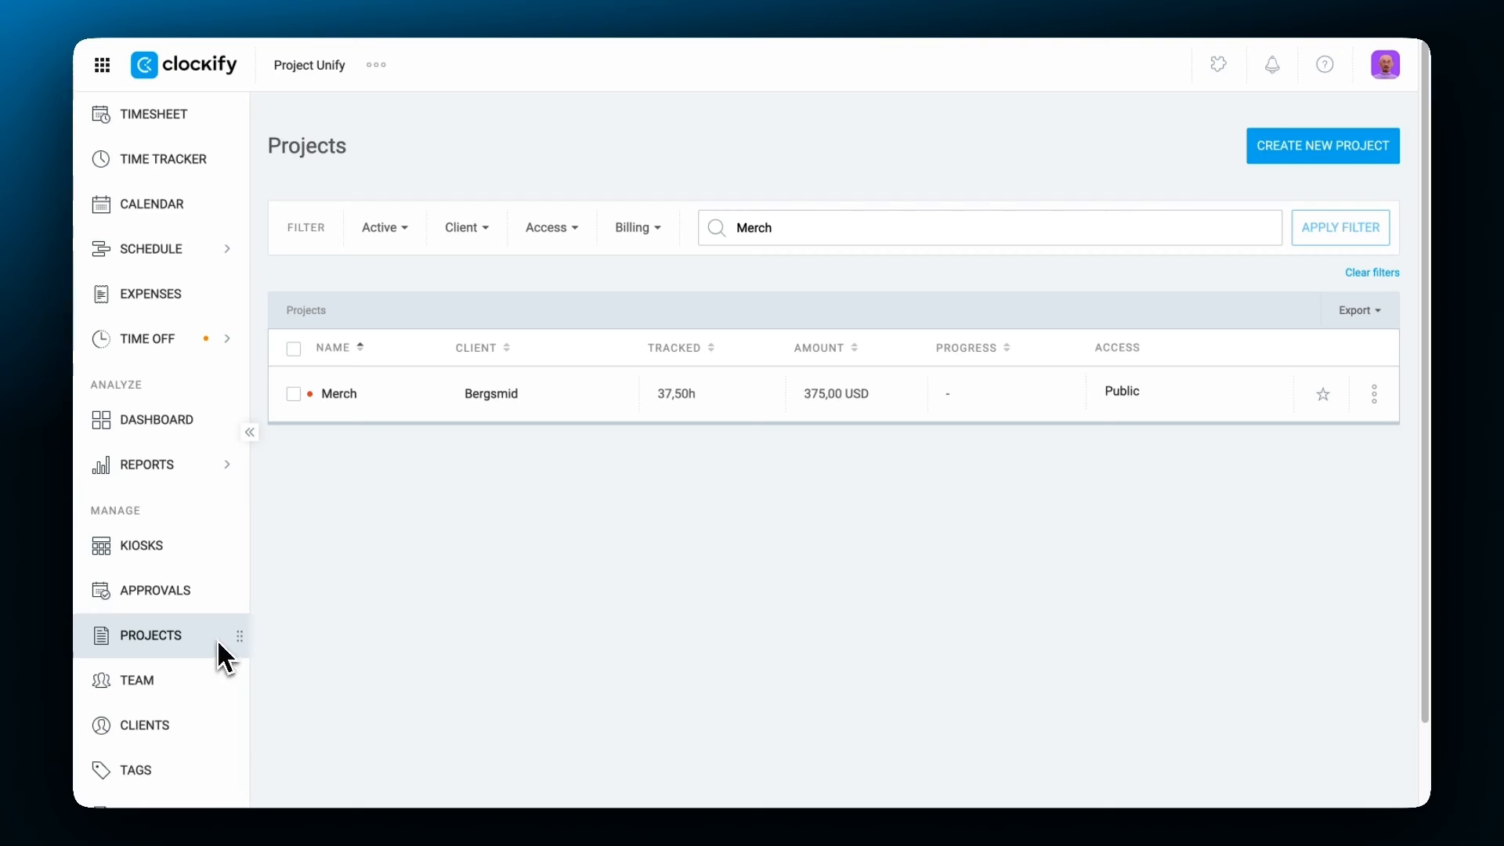
Give the Merch project a manual time estimate of 1.000 hours in its settings, and enable the monthly estimate reset.
left_click(340, 414)
left_click(899, 219)
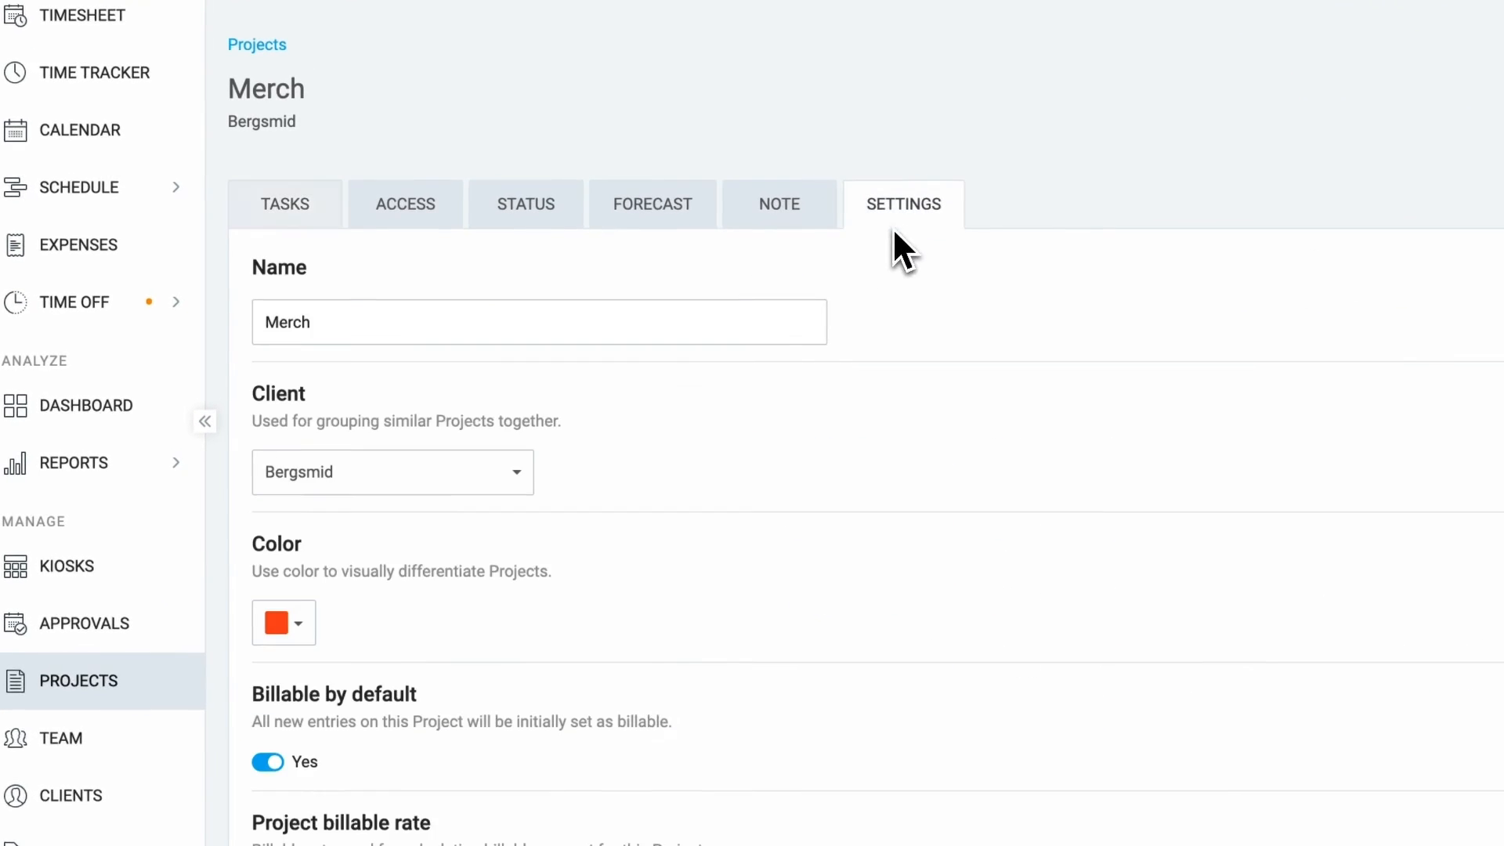
scroll(600, 575, "down", 9)
left_click(462, 569)
left_click(359, 658)
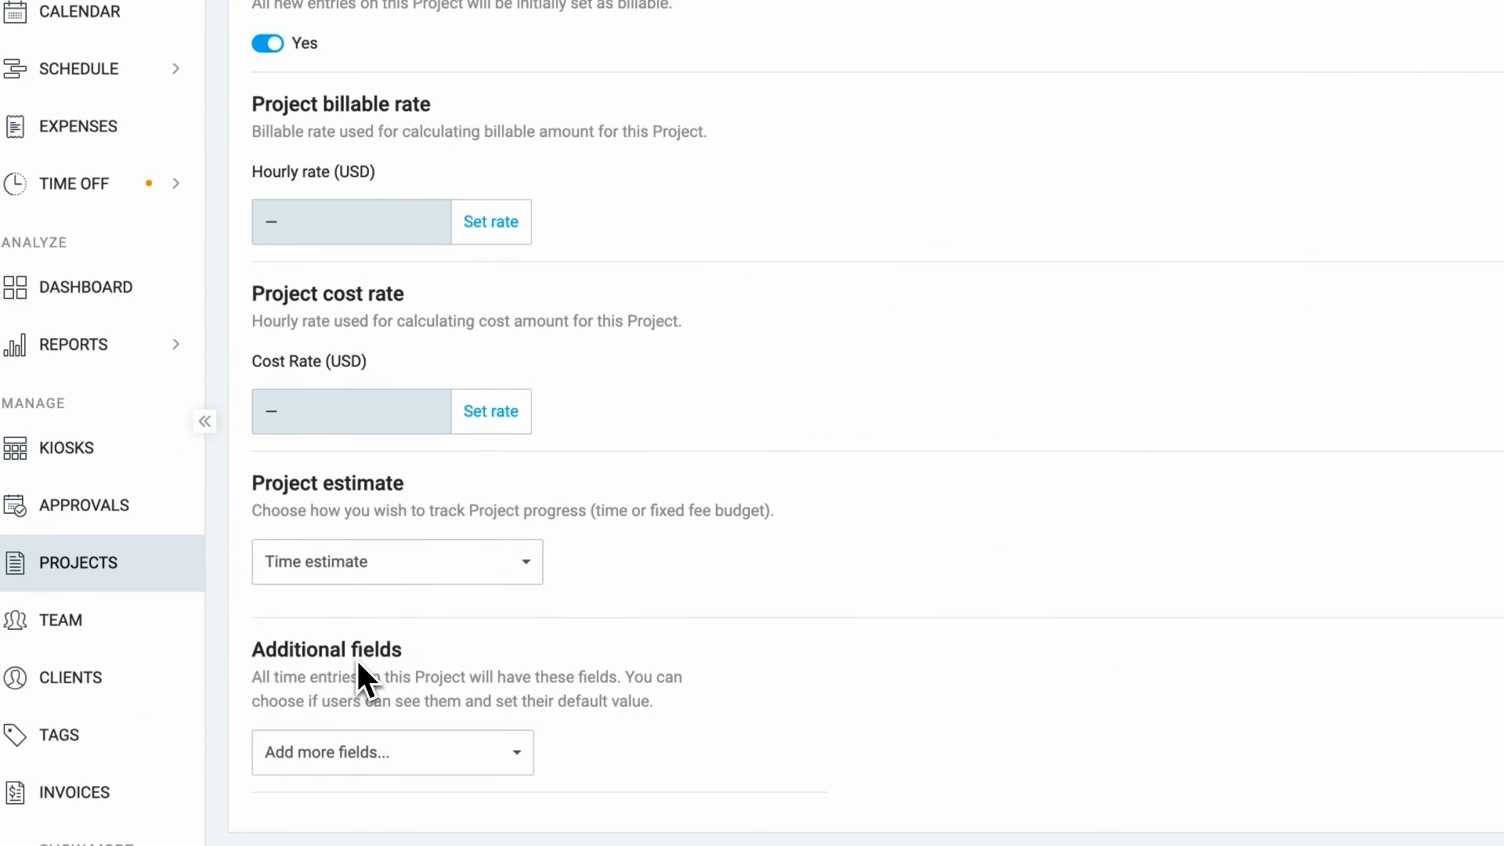
scroll(478, 610, "down", 2)
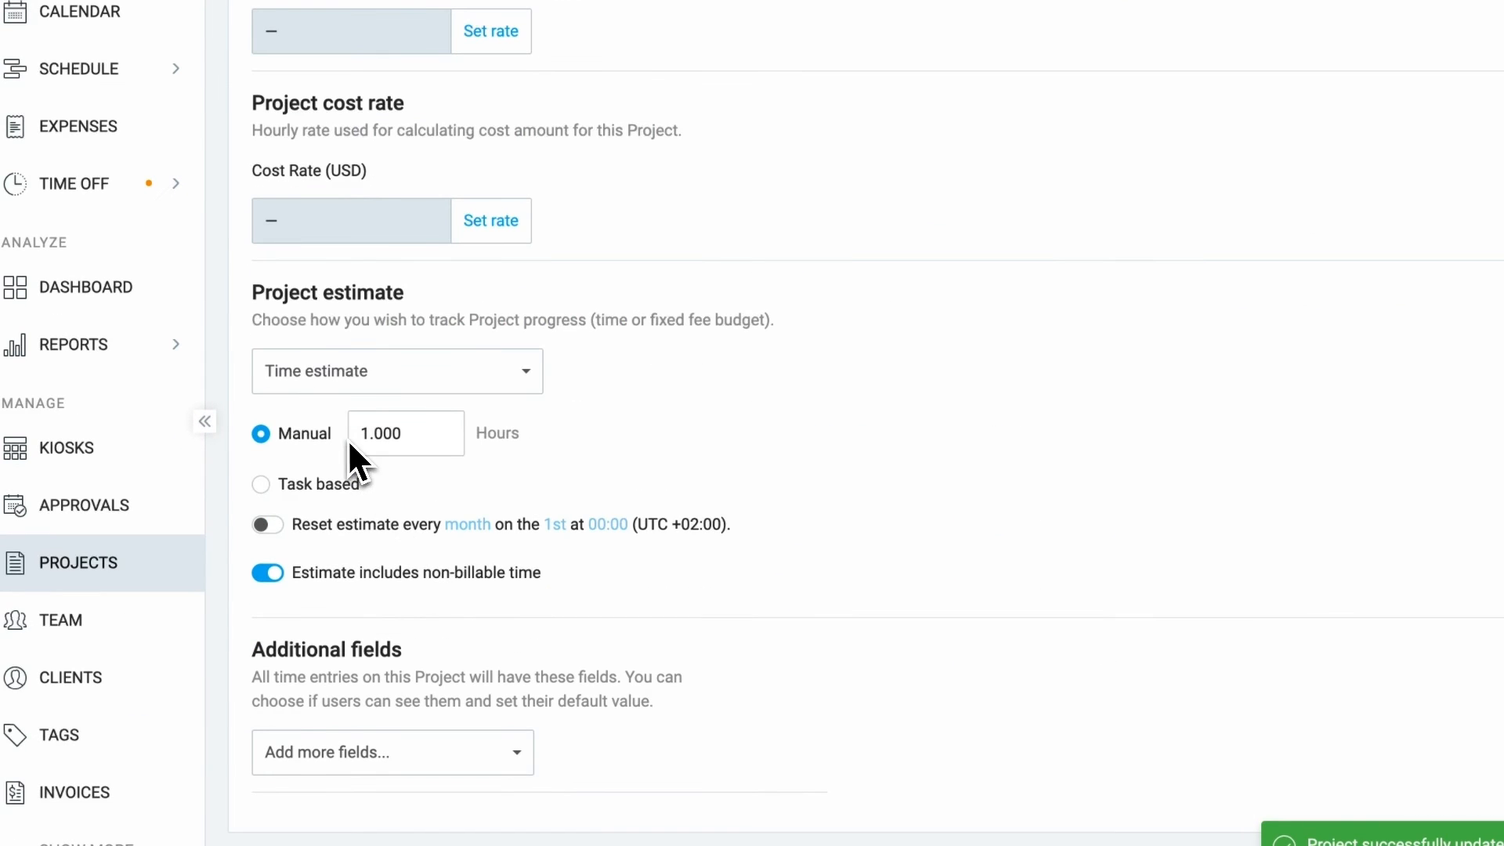
left_click(268, 525)
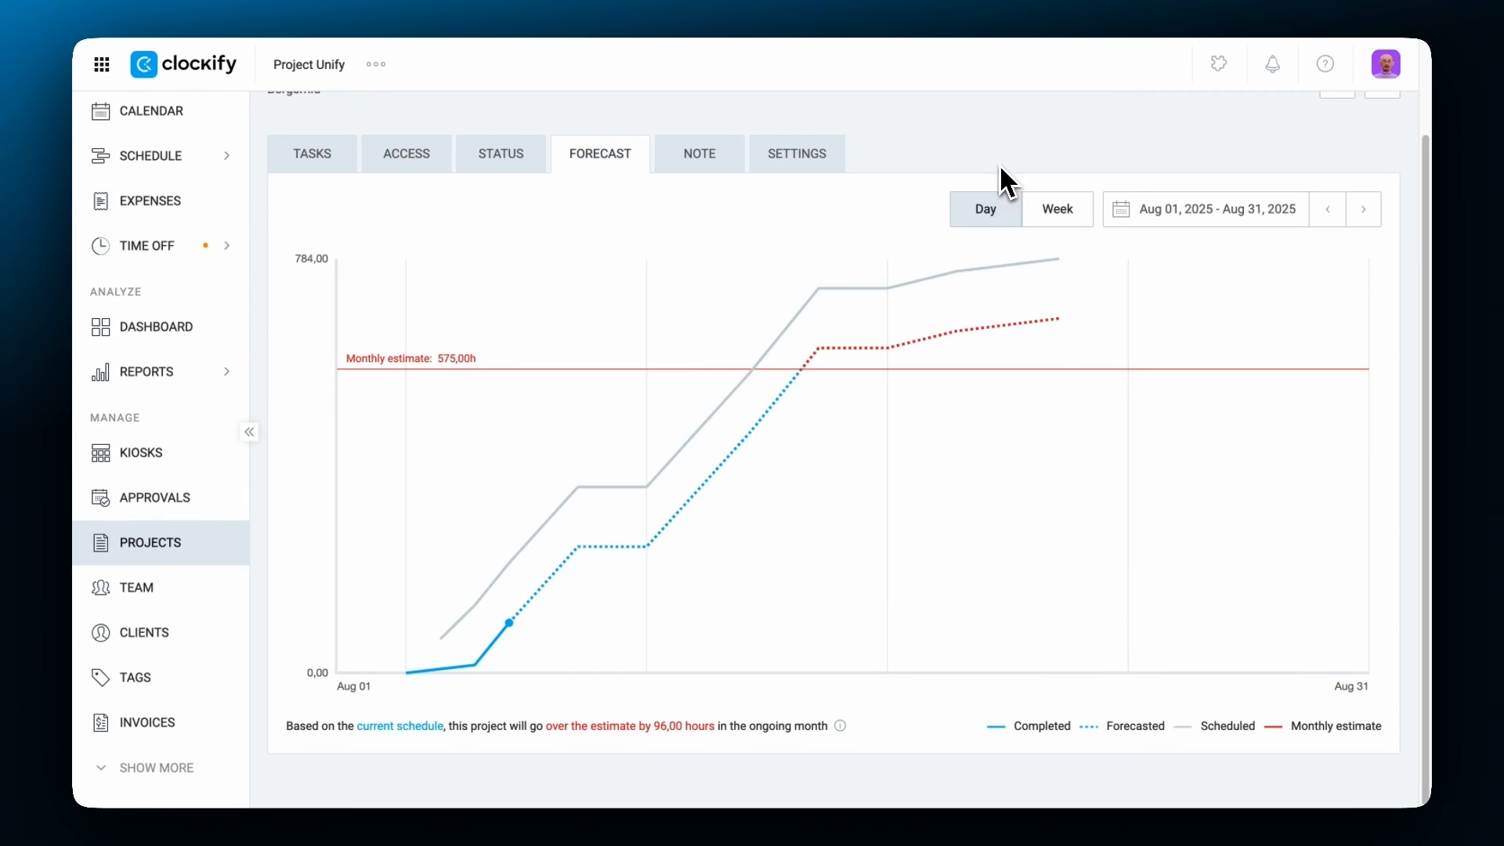
Switch the Merch project's estimate type to Project budget and set a manual budget of 3.000 USD.
mouse_move(505, 624)
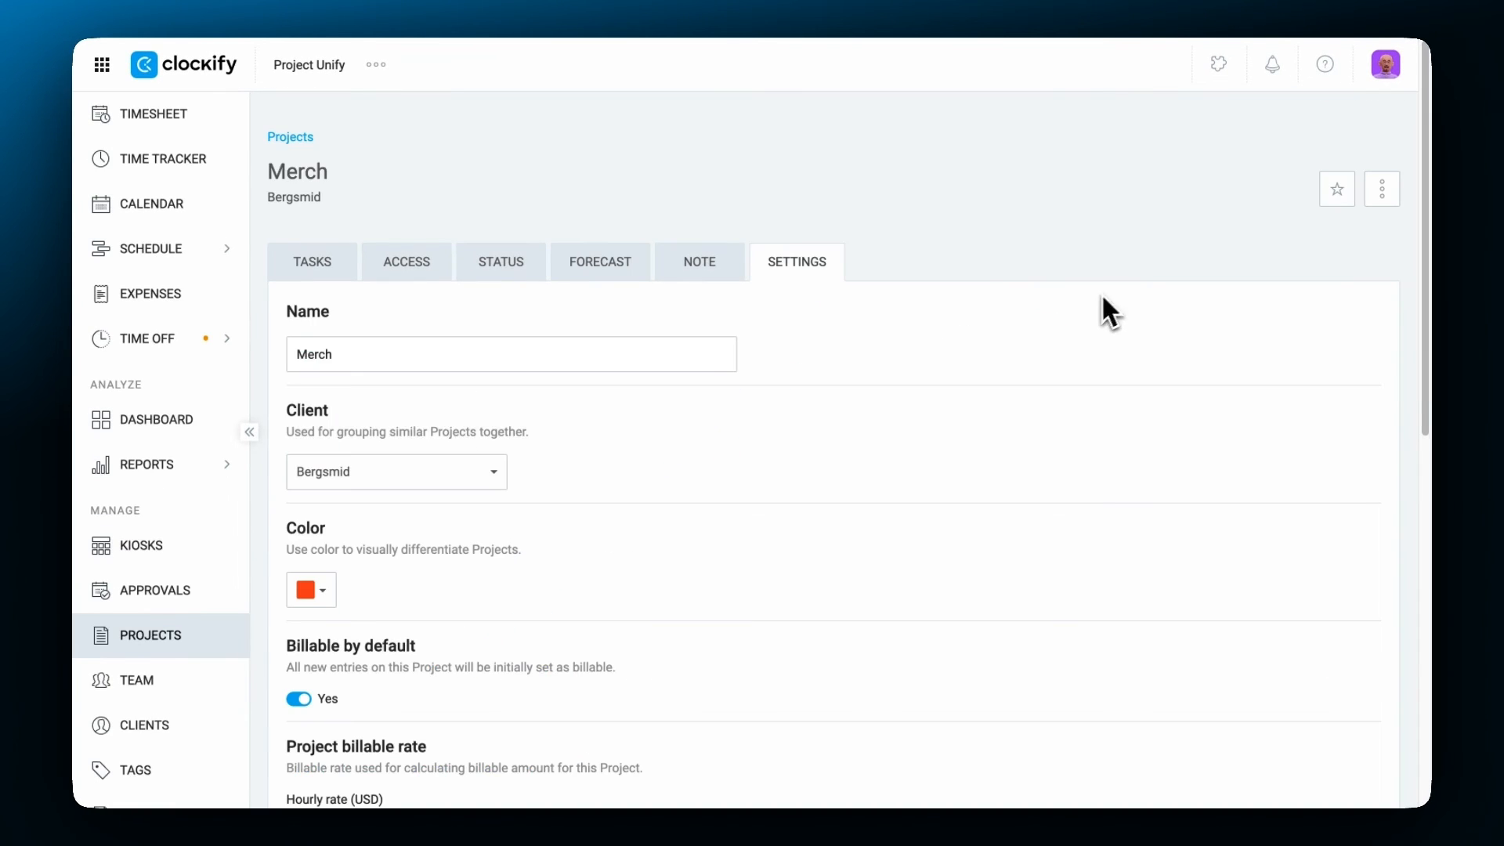
scroll(1058, 329, "down", 10)
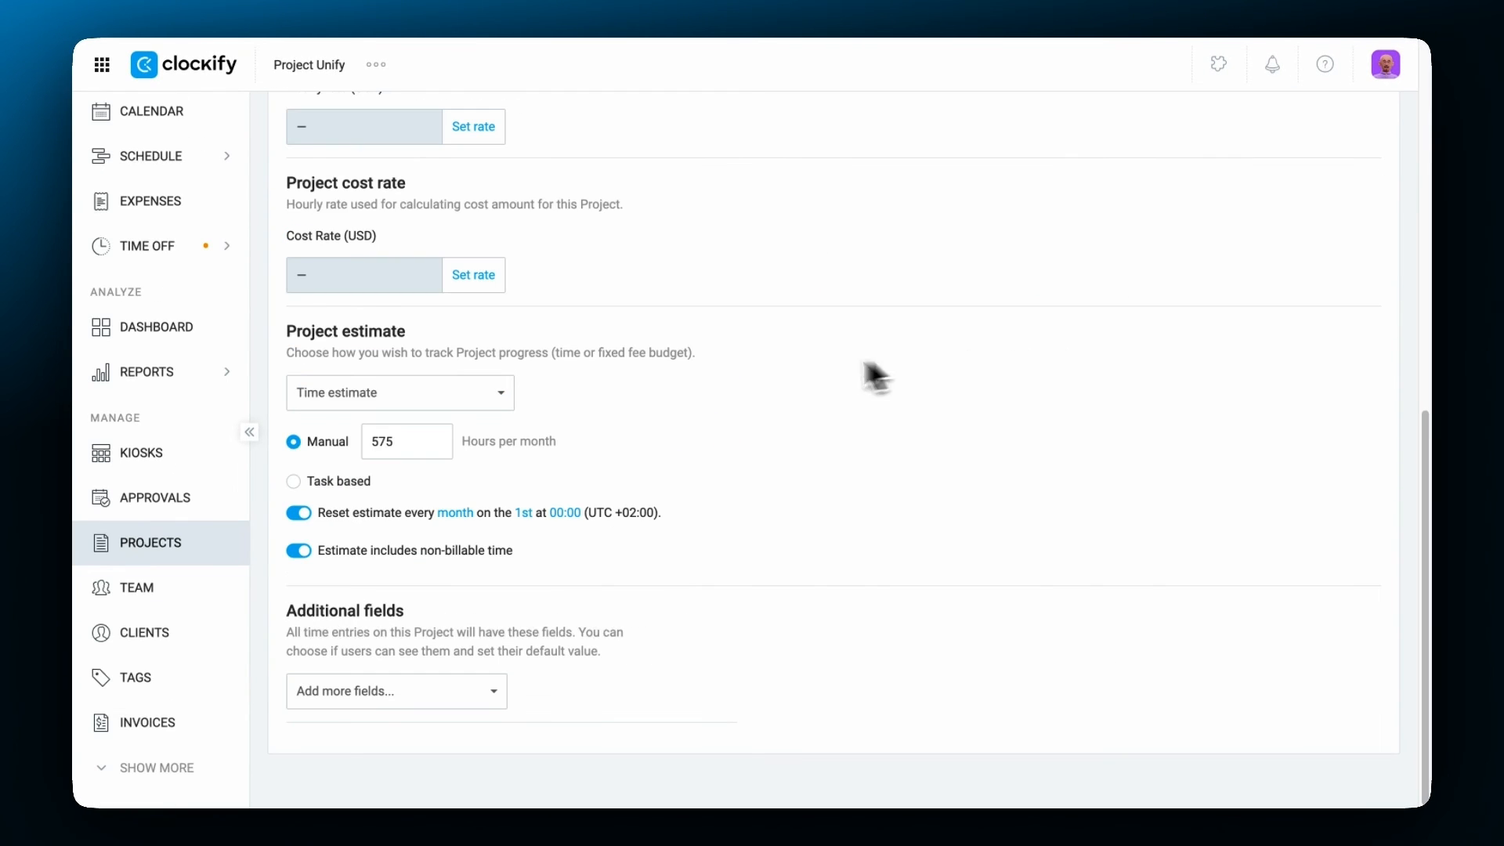
left_click(497, 396)
left_click(349, 514)
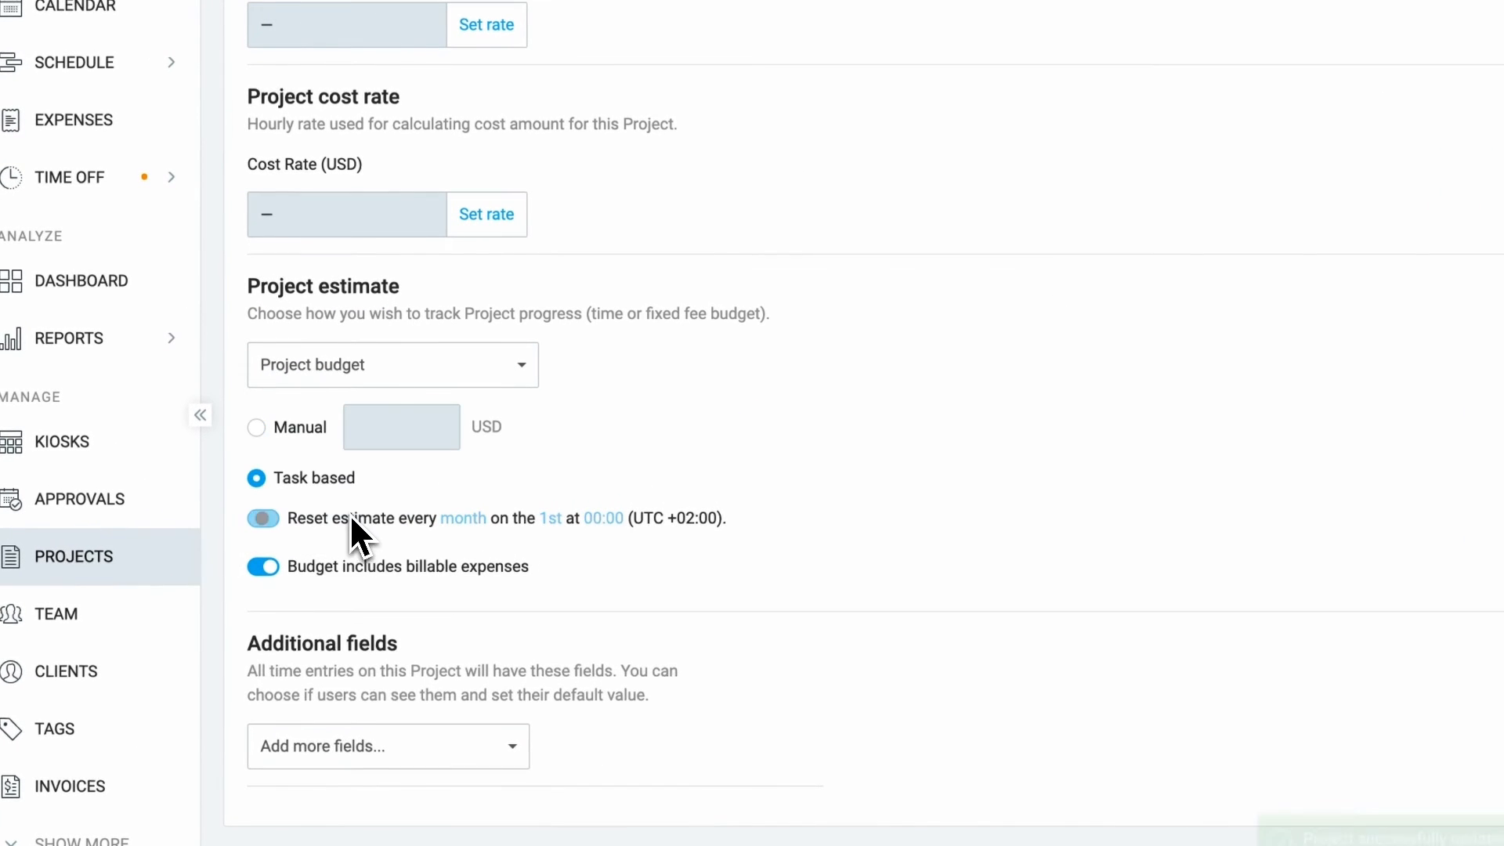
left_click(261, 429)
left_click(383, 434)
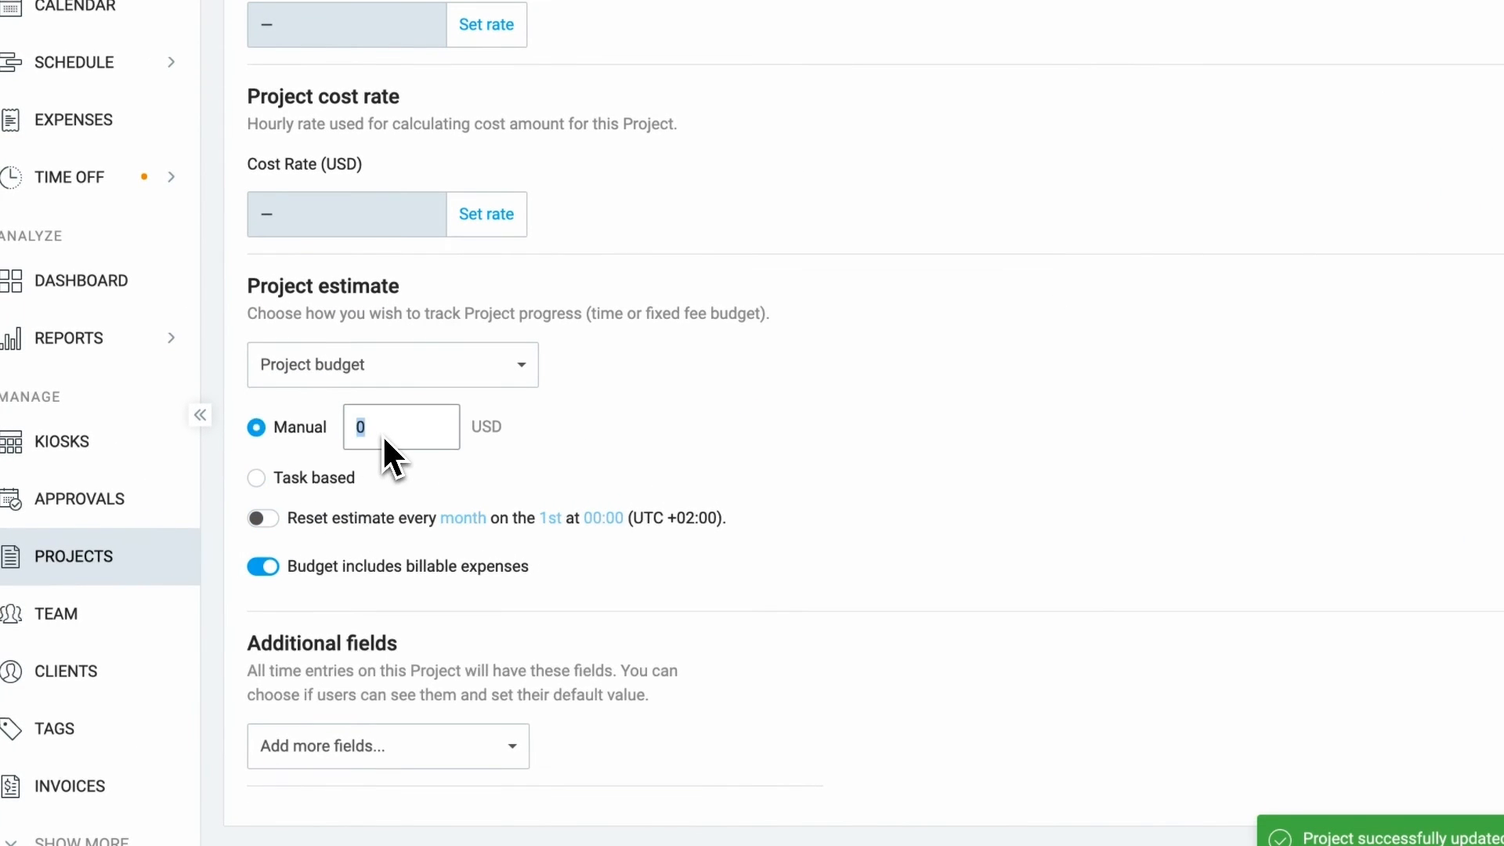
type("3000")
left_click(630, 477)
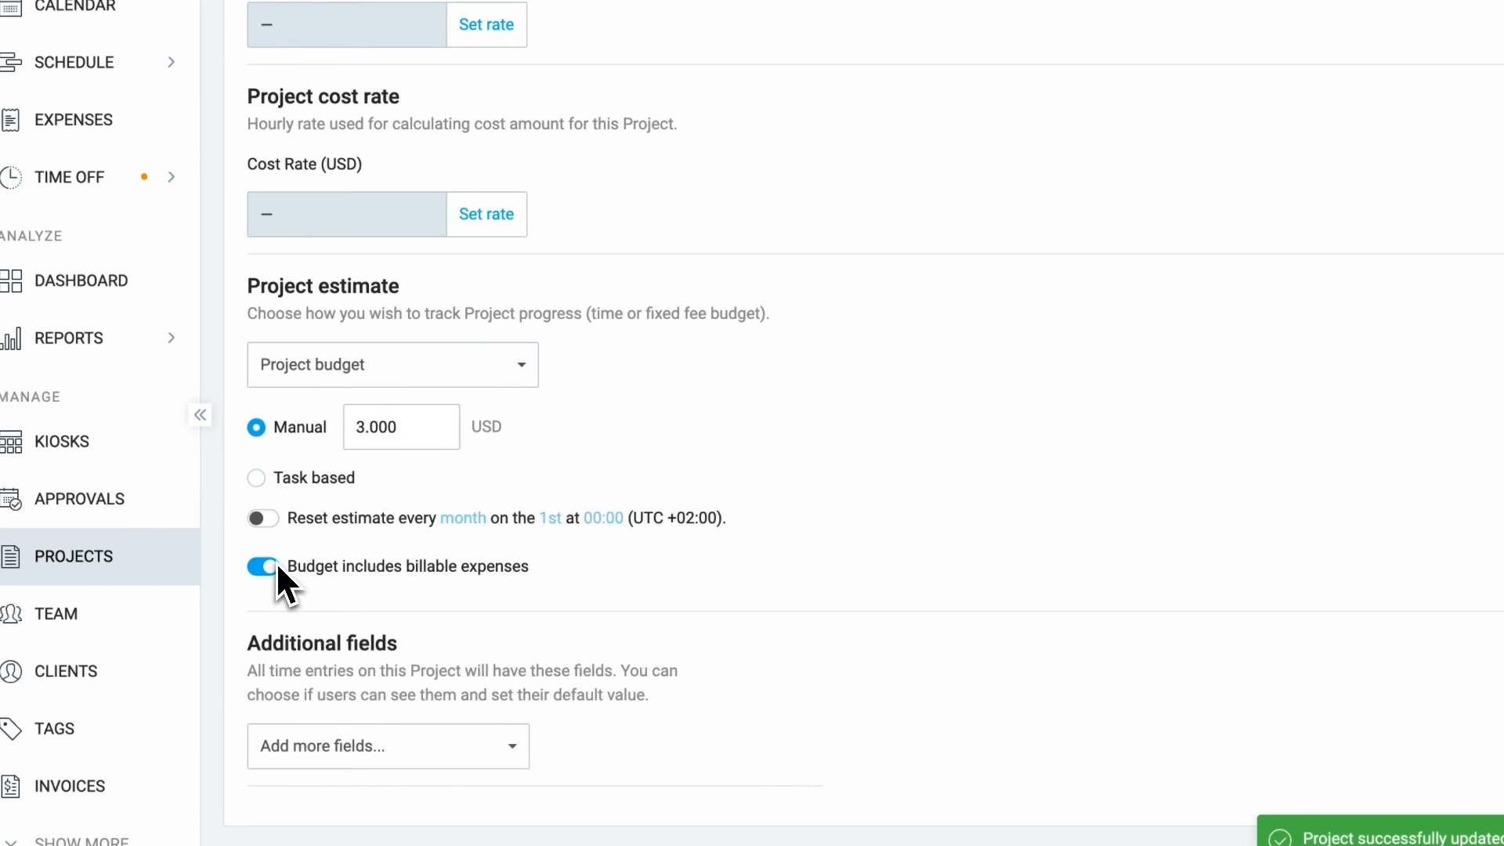
Open the Merch project's status view and look through its progress details.
scroll(279, 559, "up", 10)
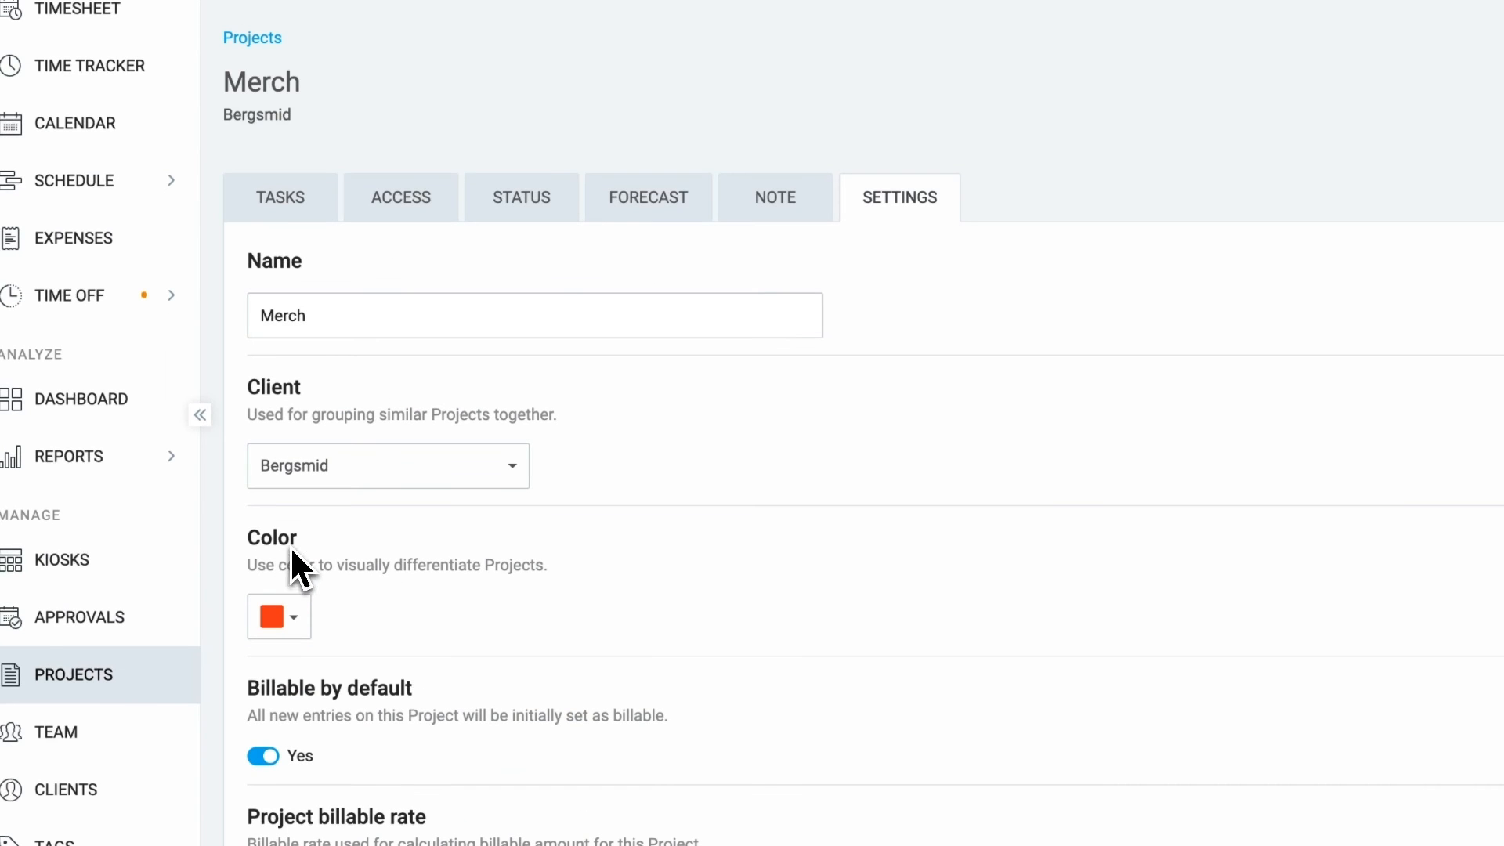
left_click(515, 219)
scroll(909, 484, "down", 4)
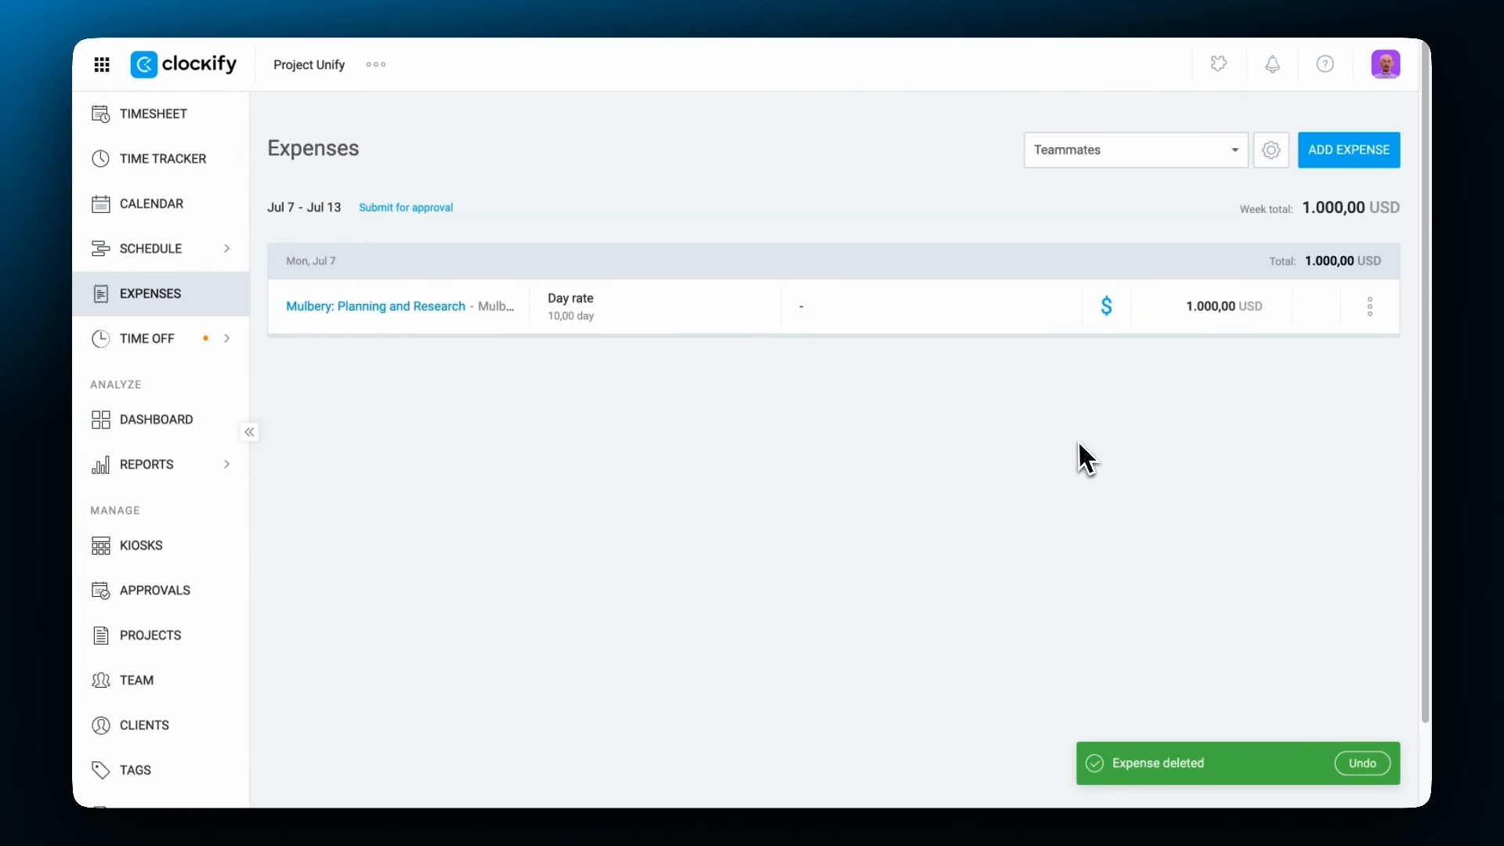
Create a billable 50,00 USD expense dated today for the Merch project in the Meals category.
left_click(1324, 154)
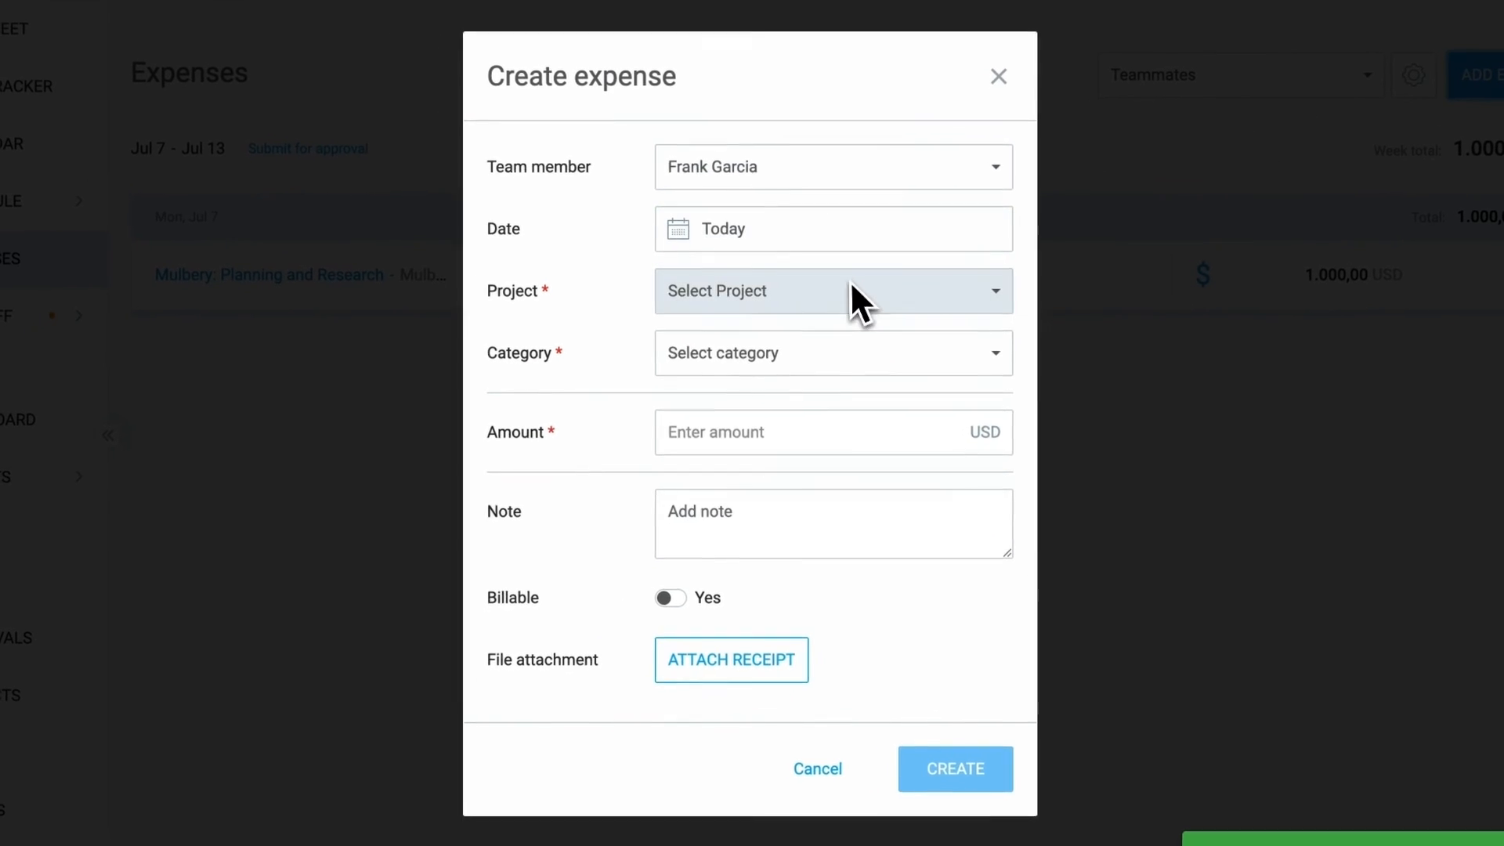
left_click(852, 287)
type("merch")
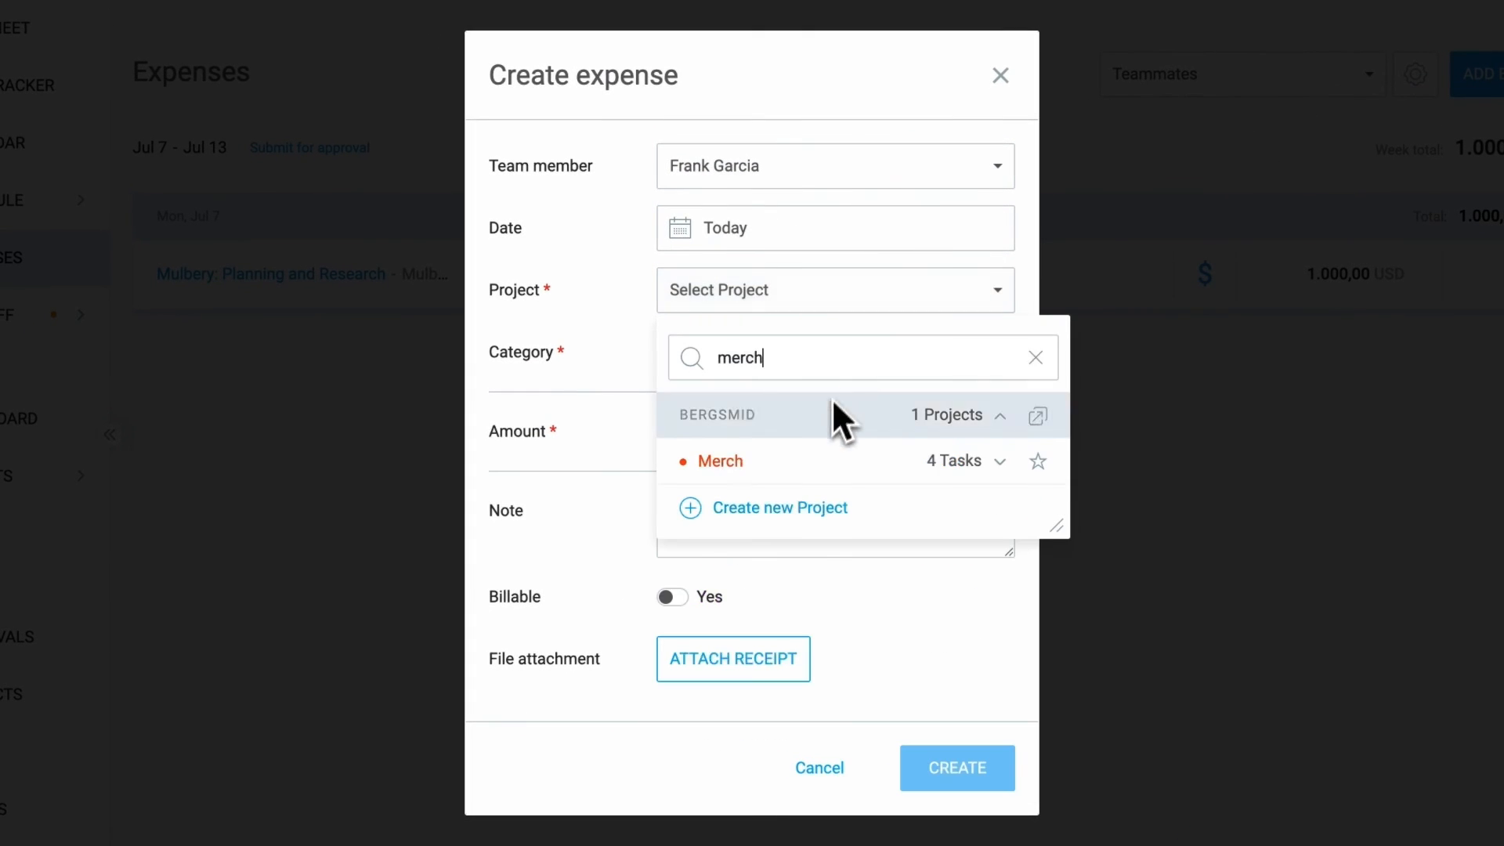
left_click(815, 460)
left_click(809, 434)
type("50")
left_click(805, 368)
left_click(815, 612)
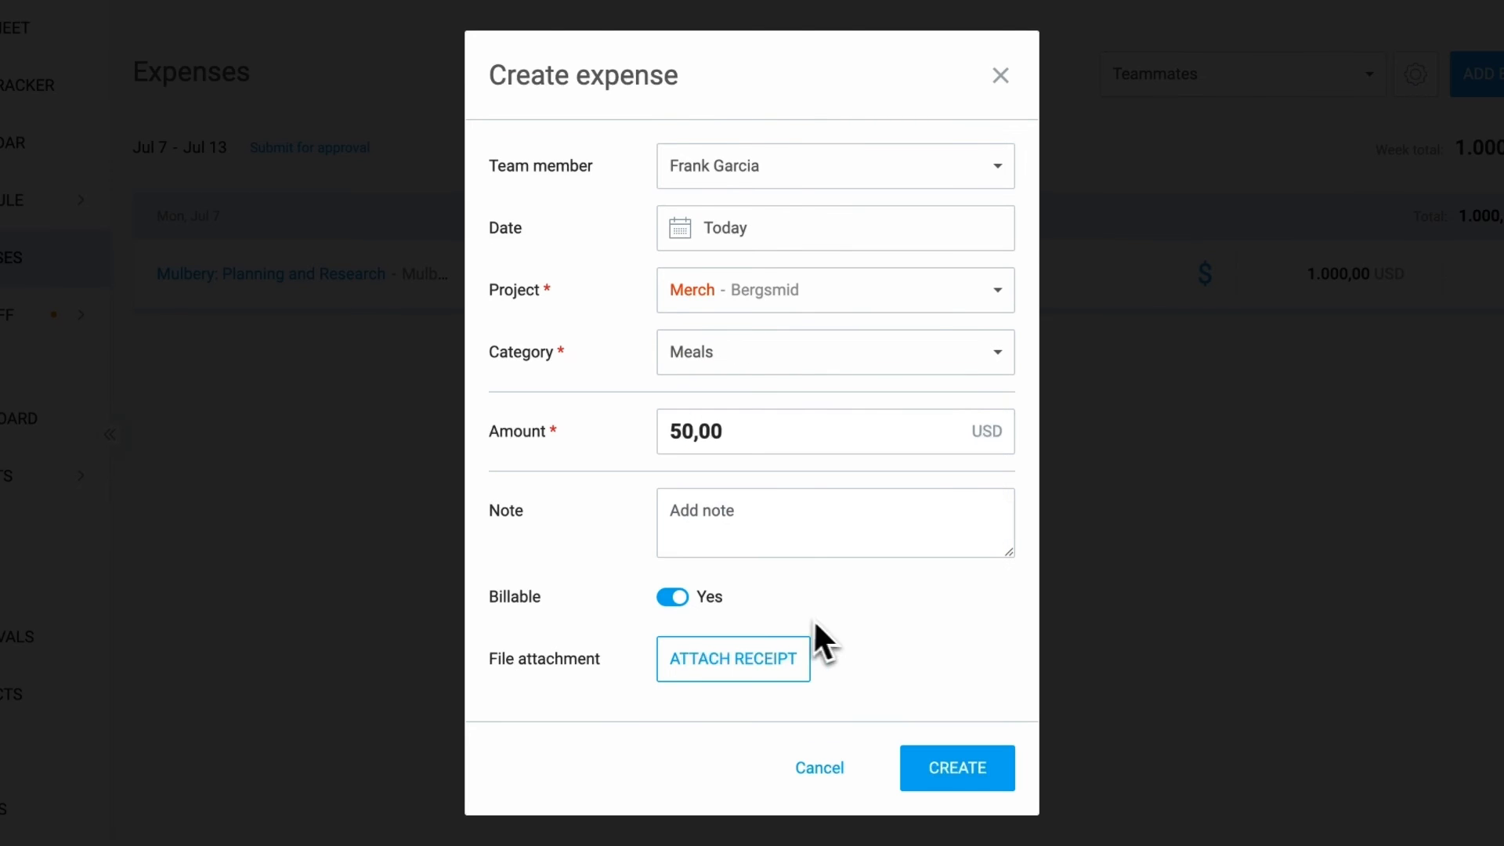
left_click(952, 769)
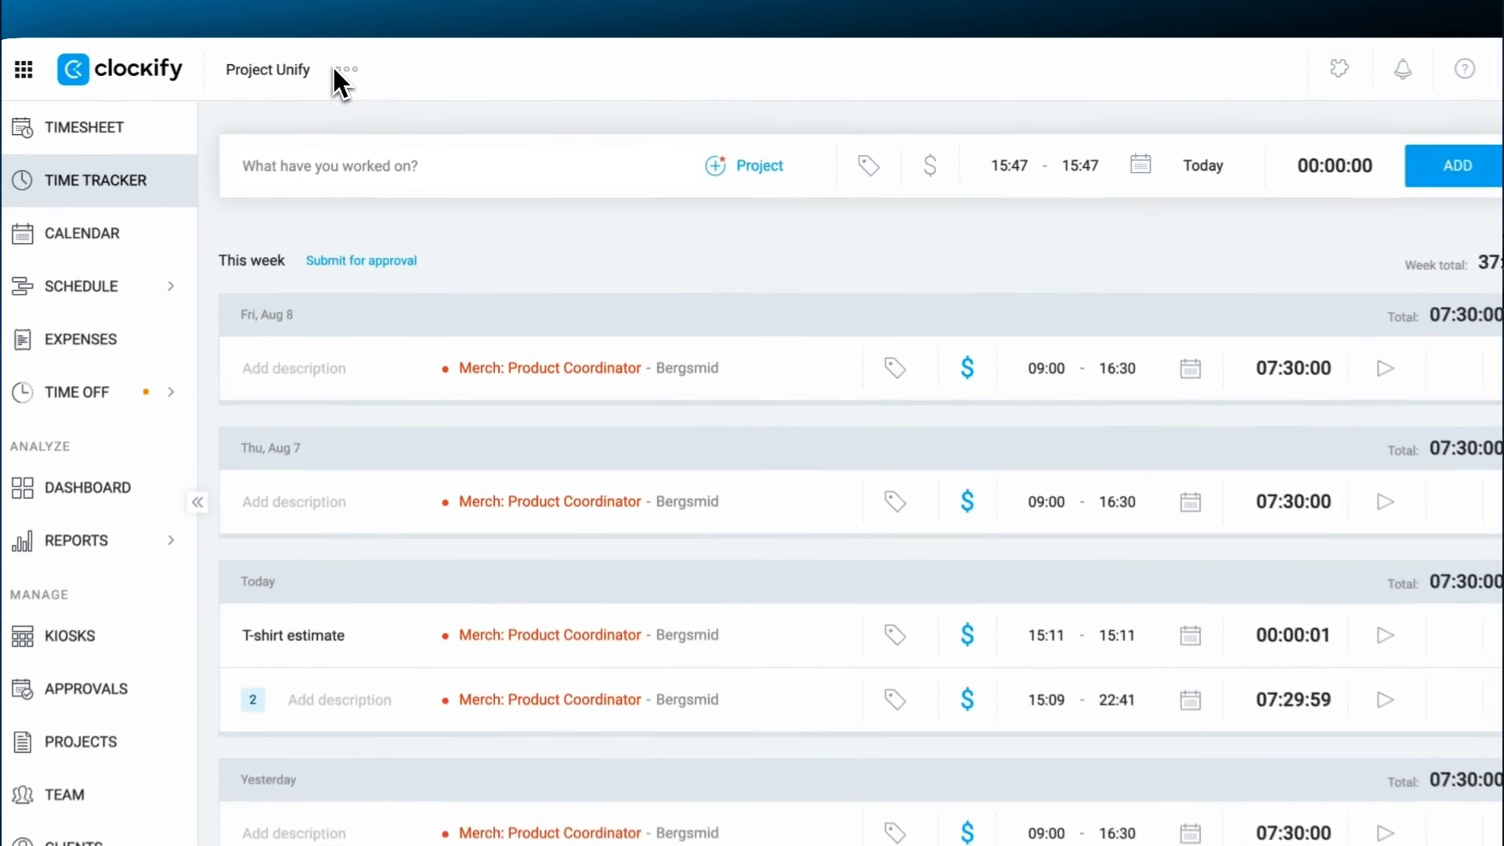
Add a workspace alert that notifies the Workspace admin if a Project reaches 50% of its estimate.
left_click(376, 64)
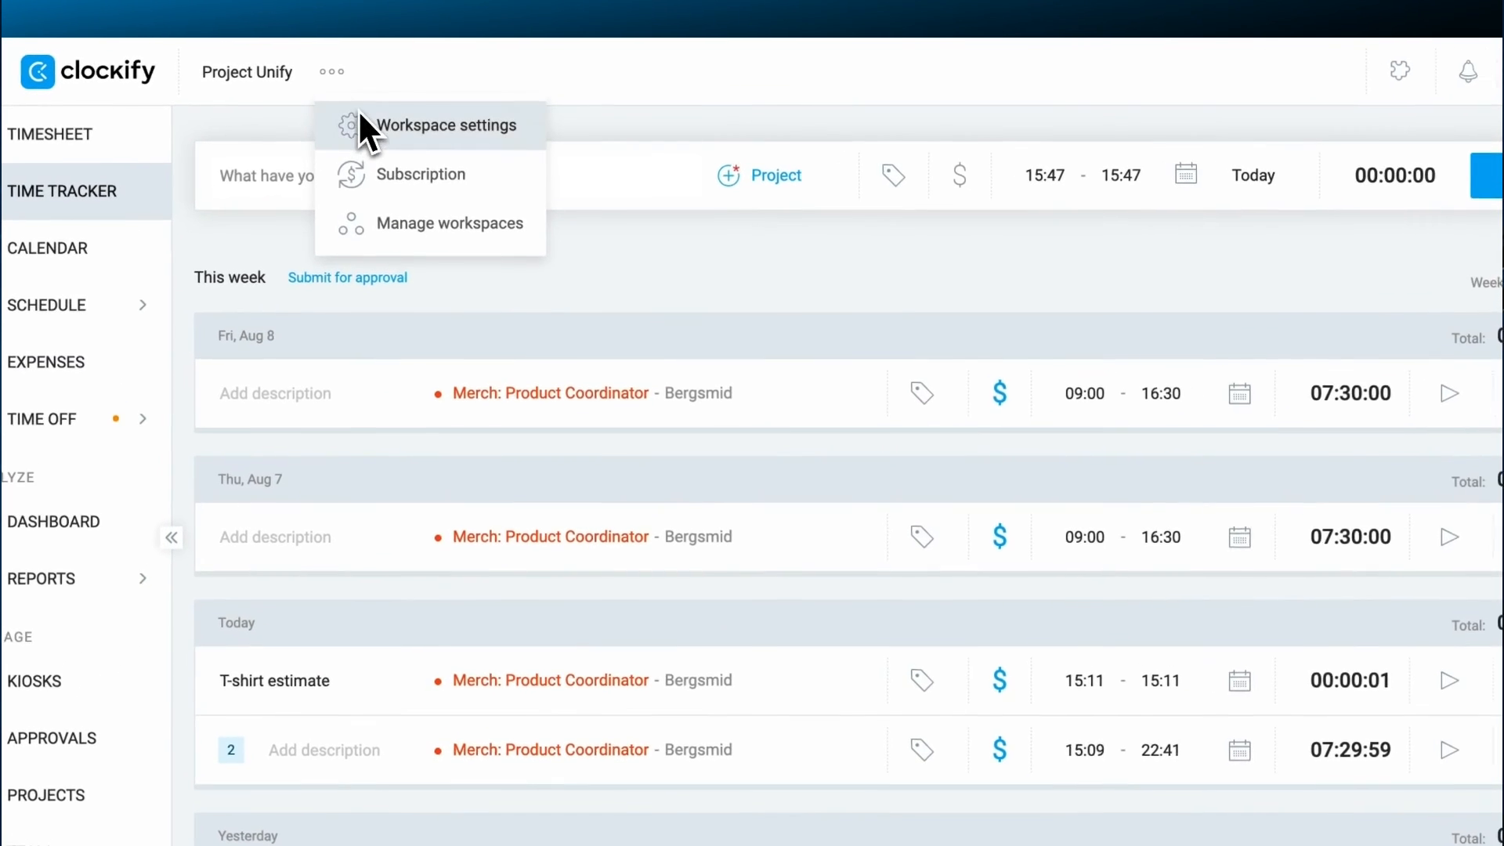
left_click(396, 101)
left_click(574, 262)
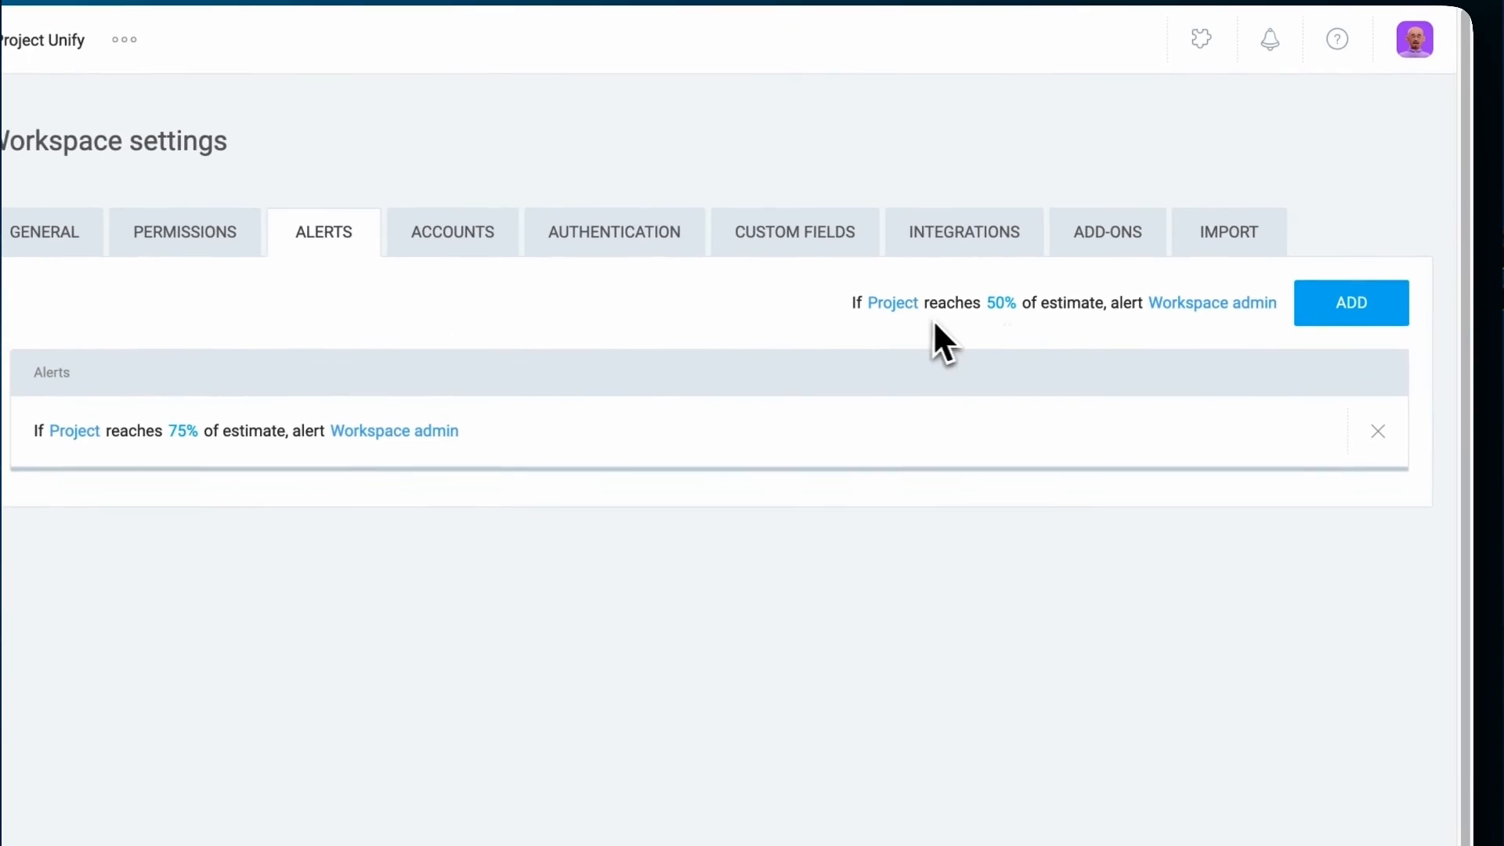
left_click(1338, 310)
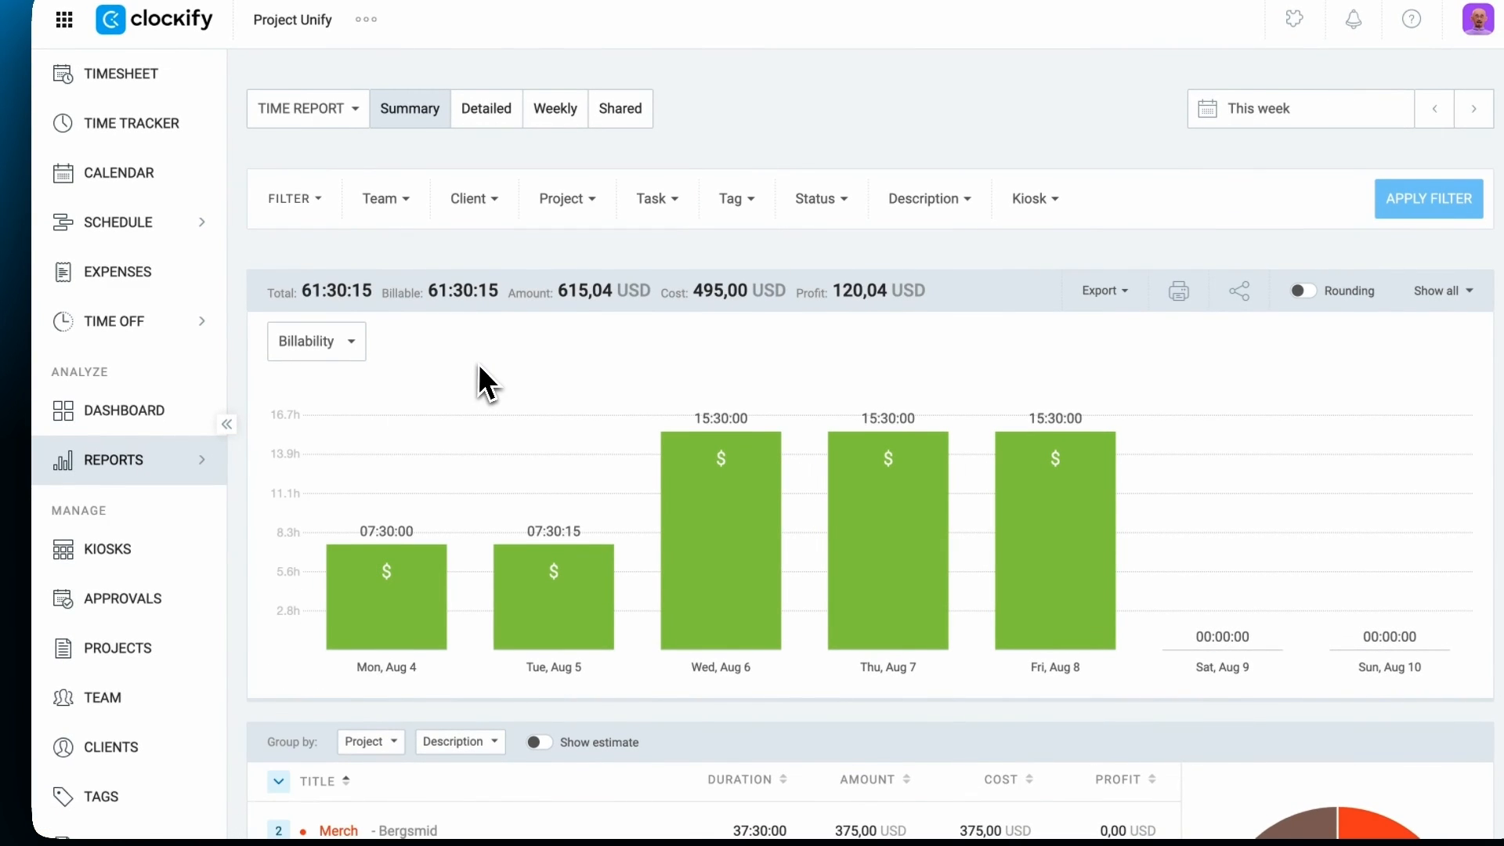
Examine the daily billability chart and the project breakdown in this week's summary time report.
scroll(480, 368, "down", 1)
scroll(481, 368, "down", 5)
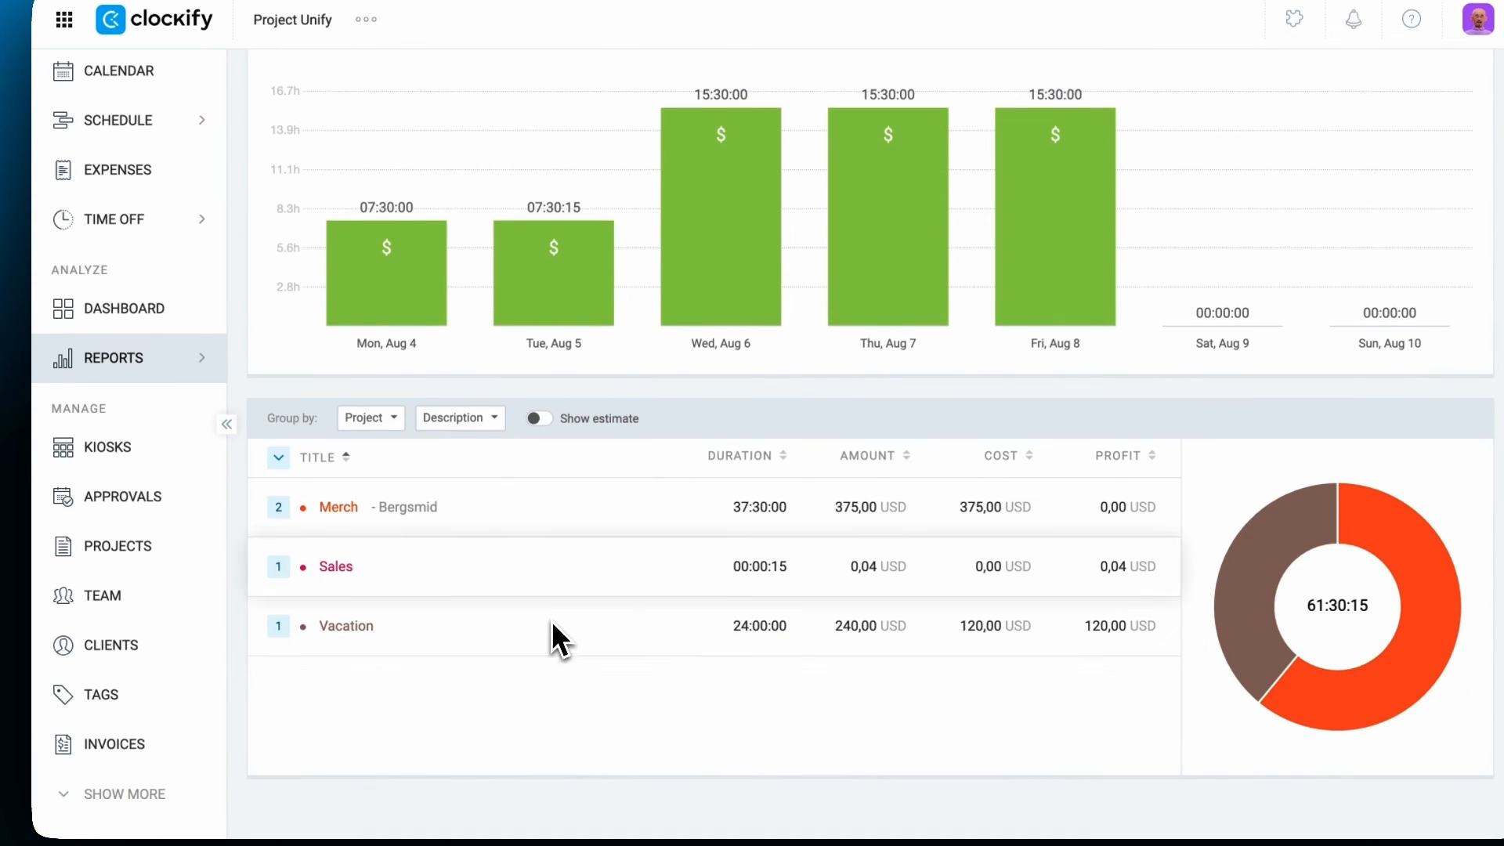
scroll(551, 627, "up", 5)
scroll(533, 387, "up", 1)
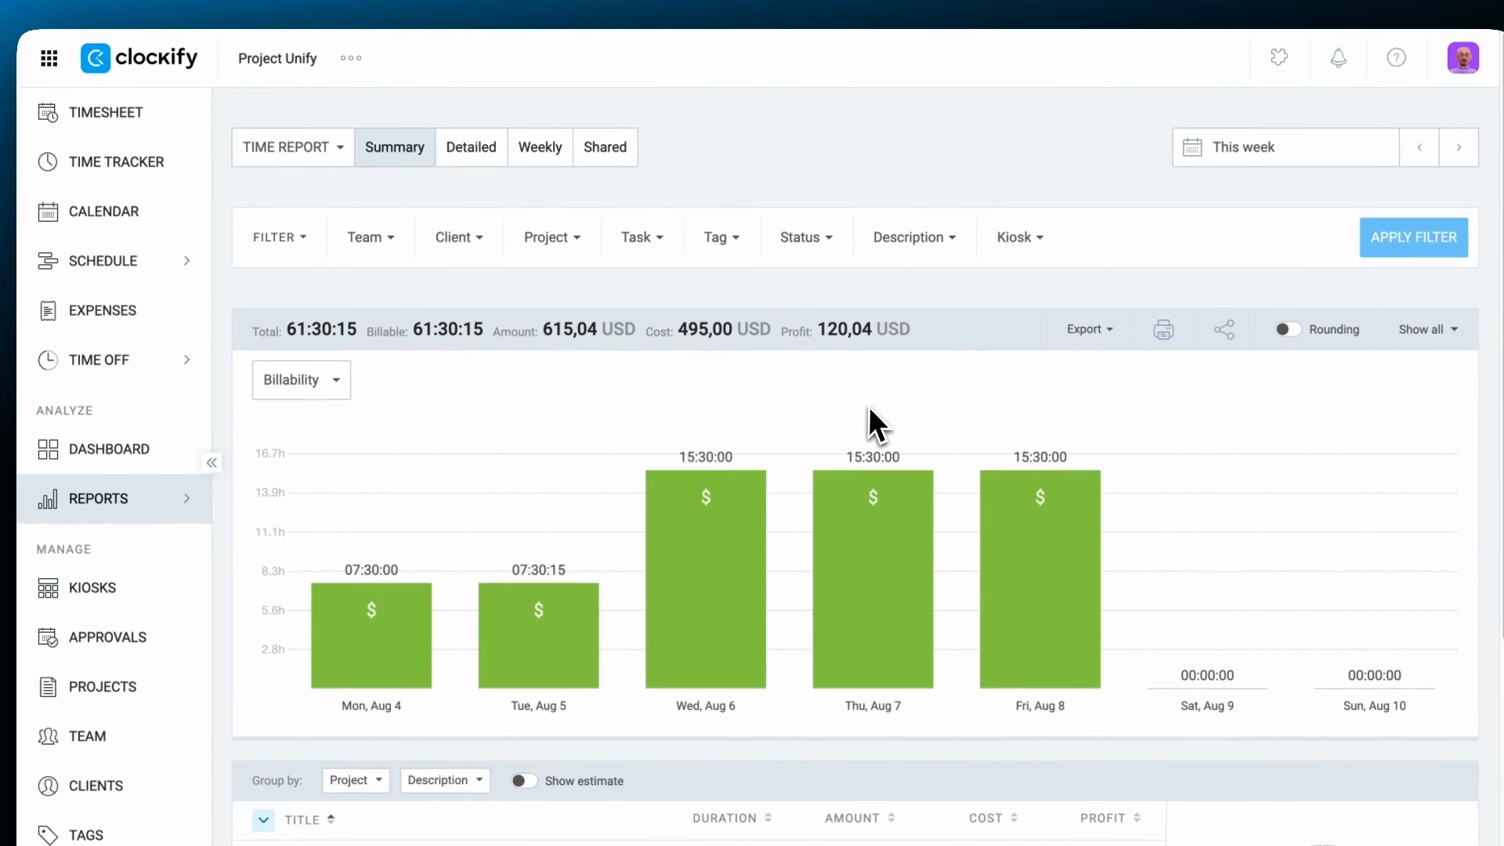
Look through the summary report's filter, date range and export options.
left_click(287, 240)
left_click(1238, 159)
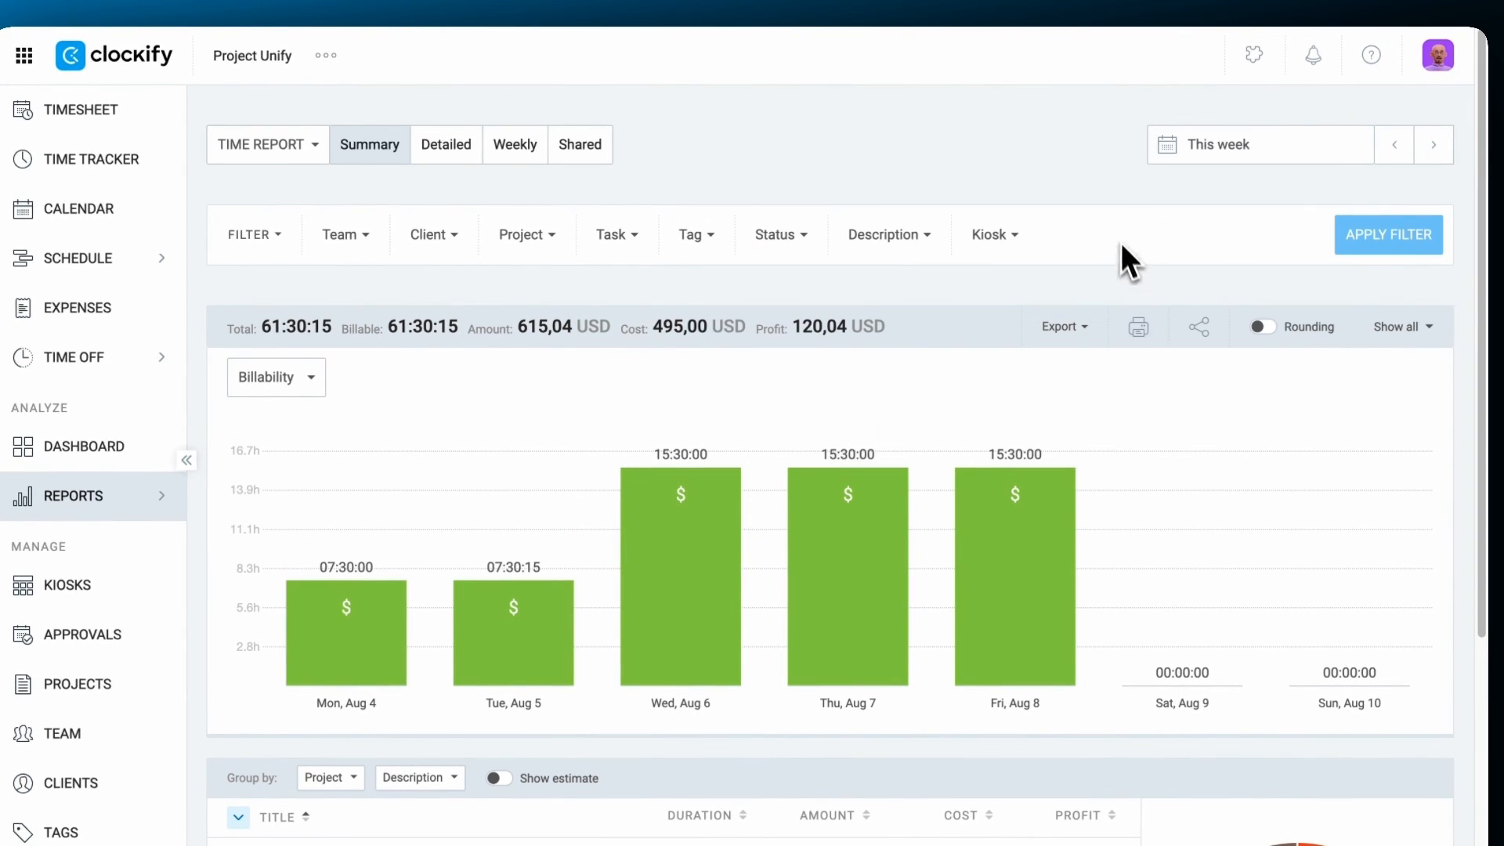
left_click(1089, 325)
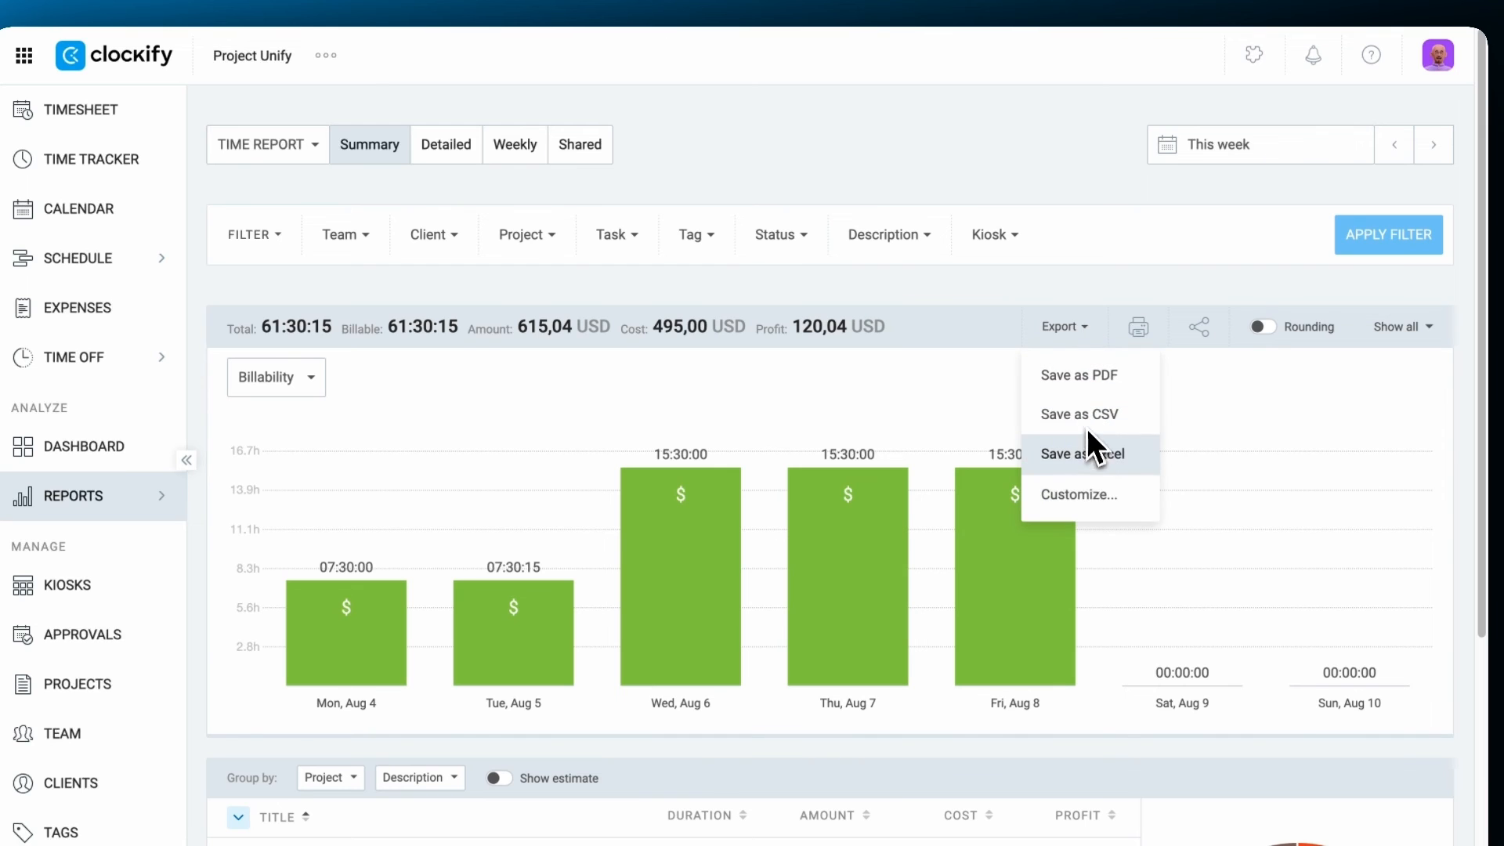
left_click(967, 409)
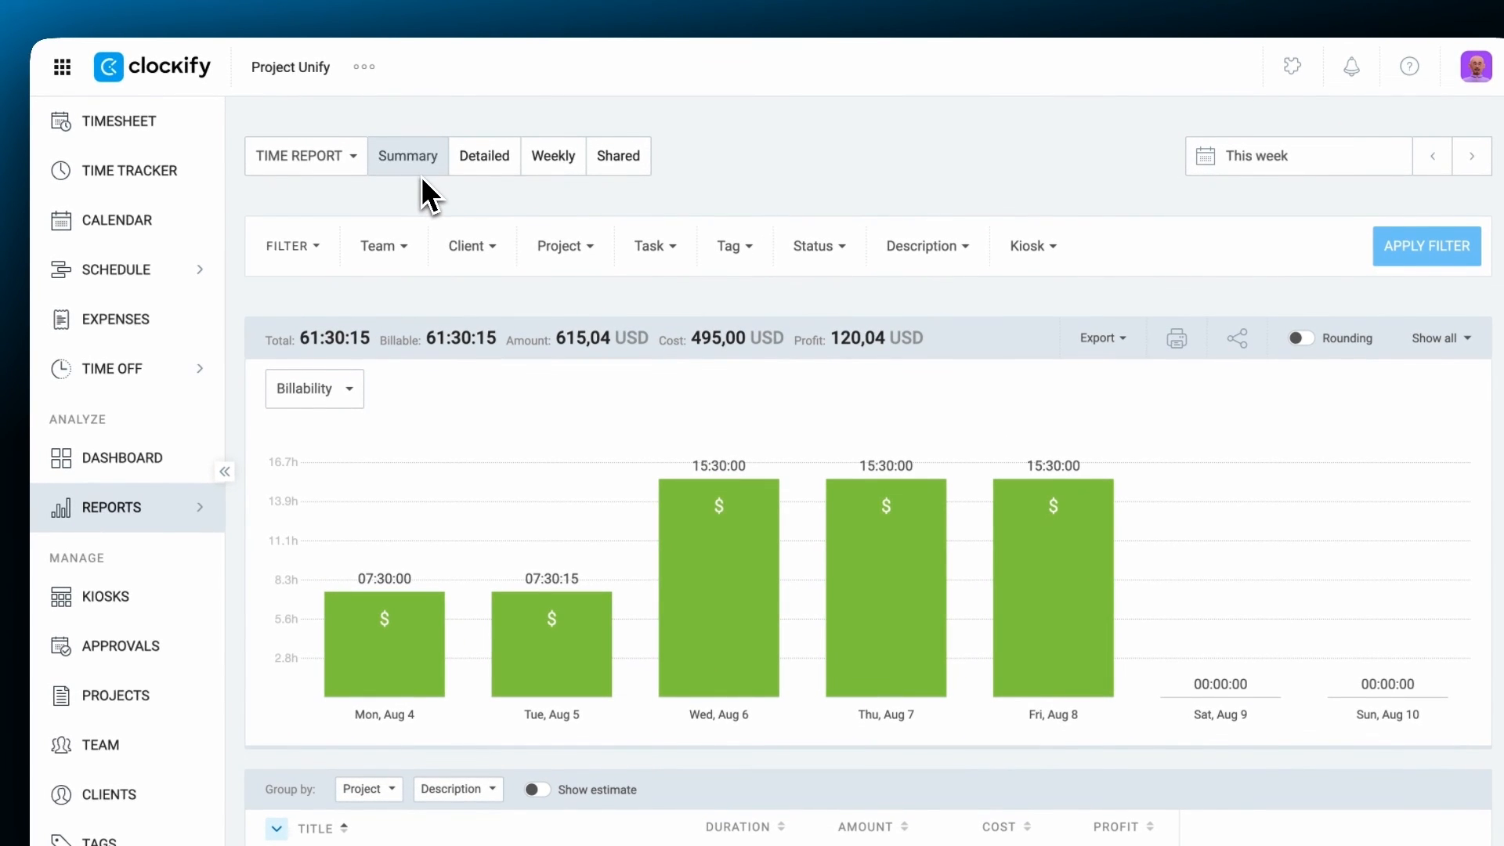
View this week's time report in its Detailed and Weekly versions.
left_click(470, 167)
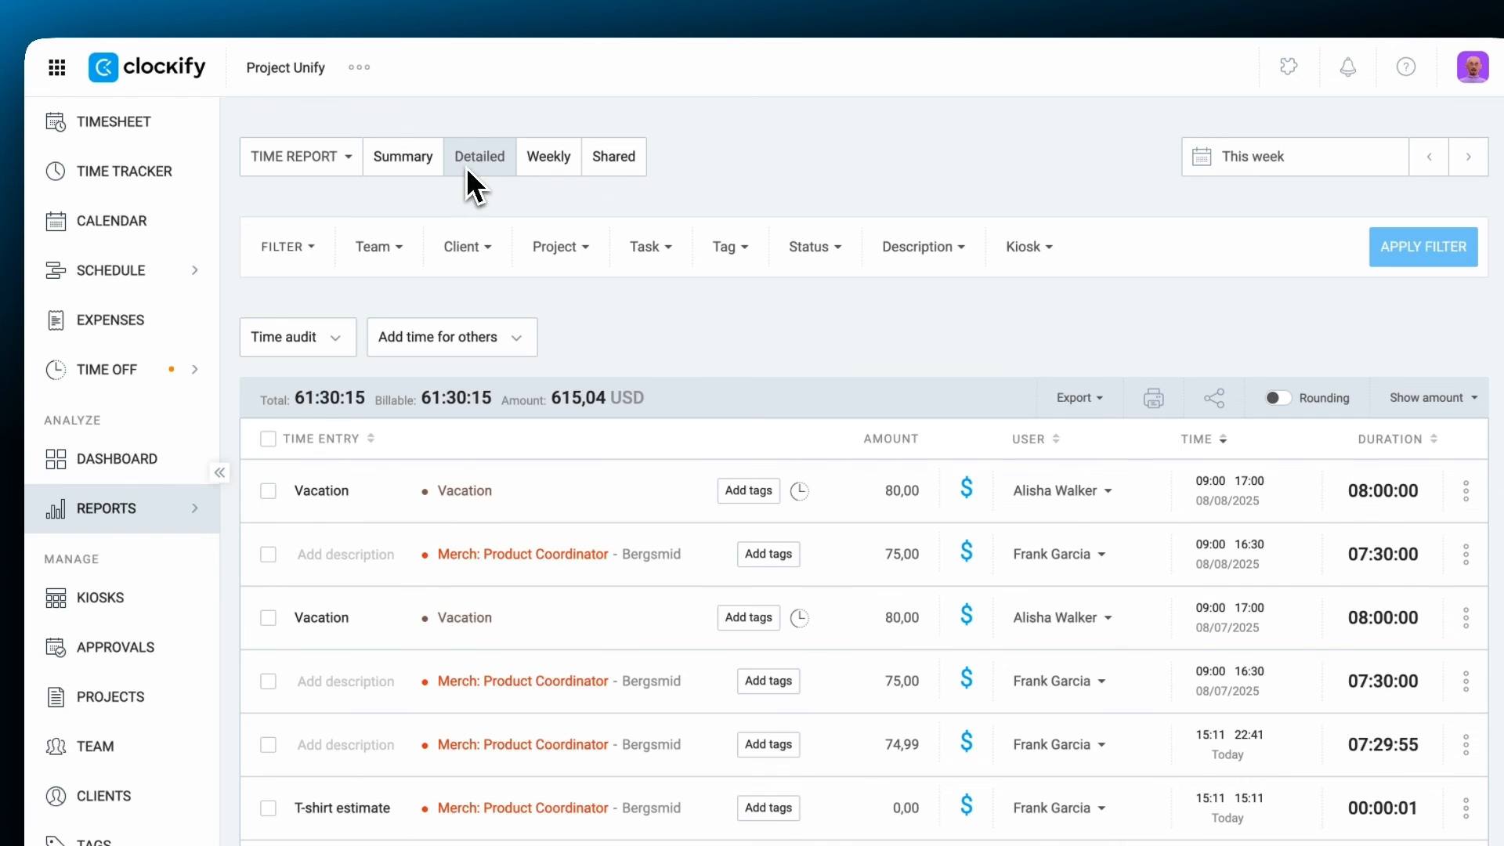
left_click(540, 173)
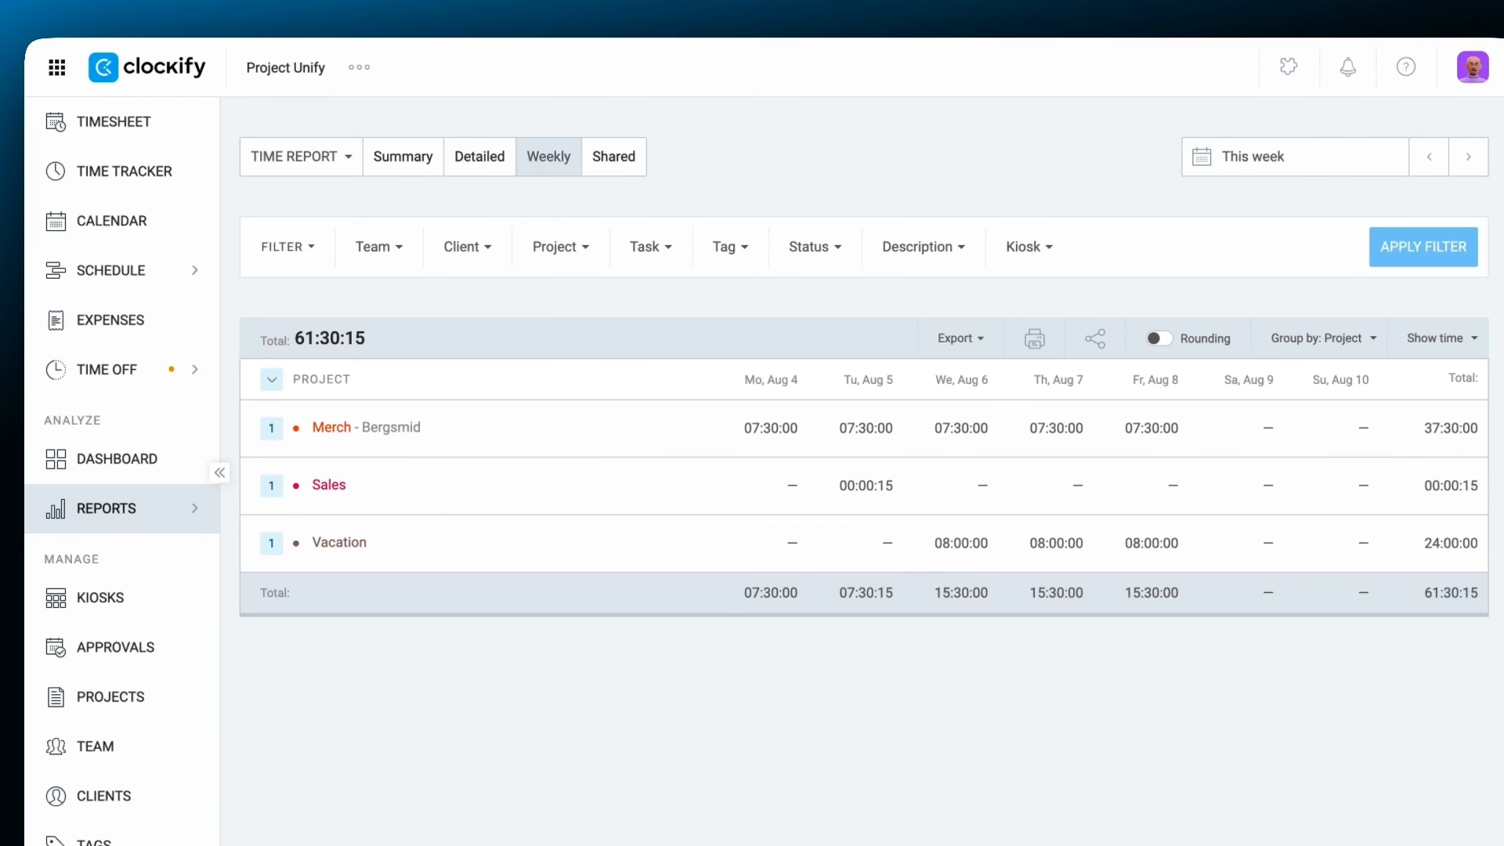
Review the team report's Attendance and Assignments views, and open the expense report for this week.
left_click(354, 157)
left_click(348, 243)
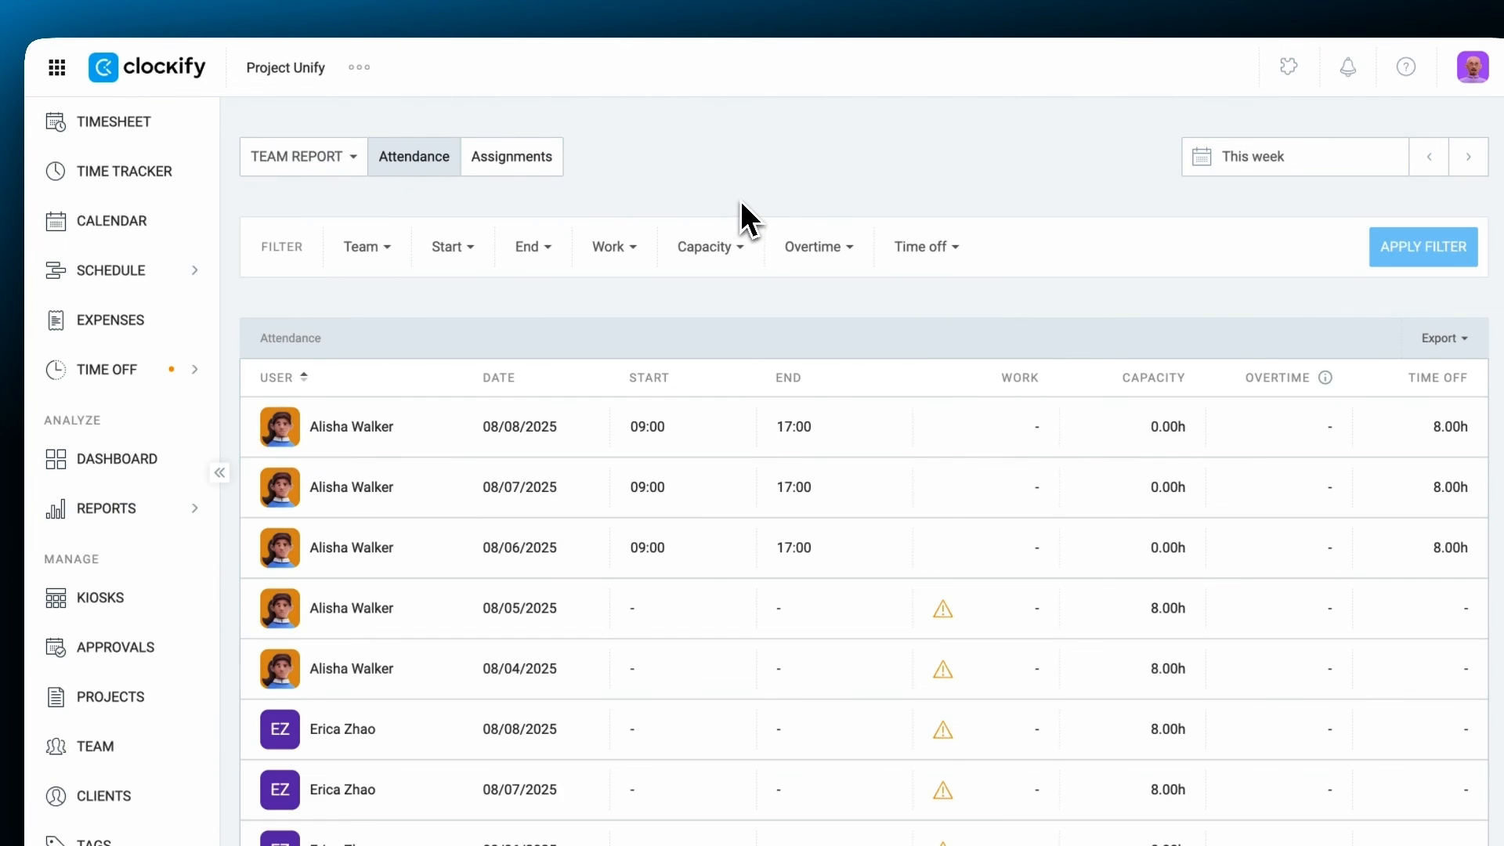
left_click(558, 160)
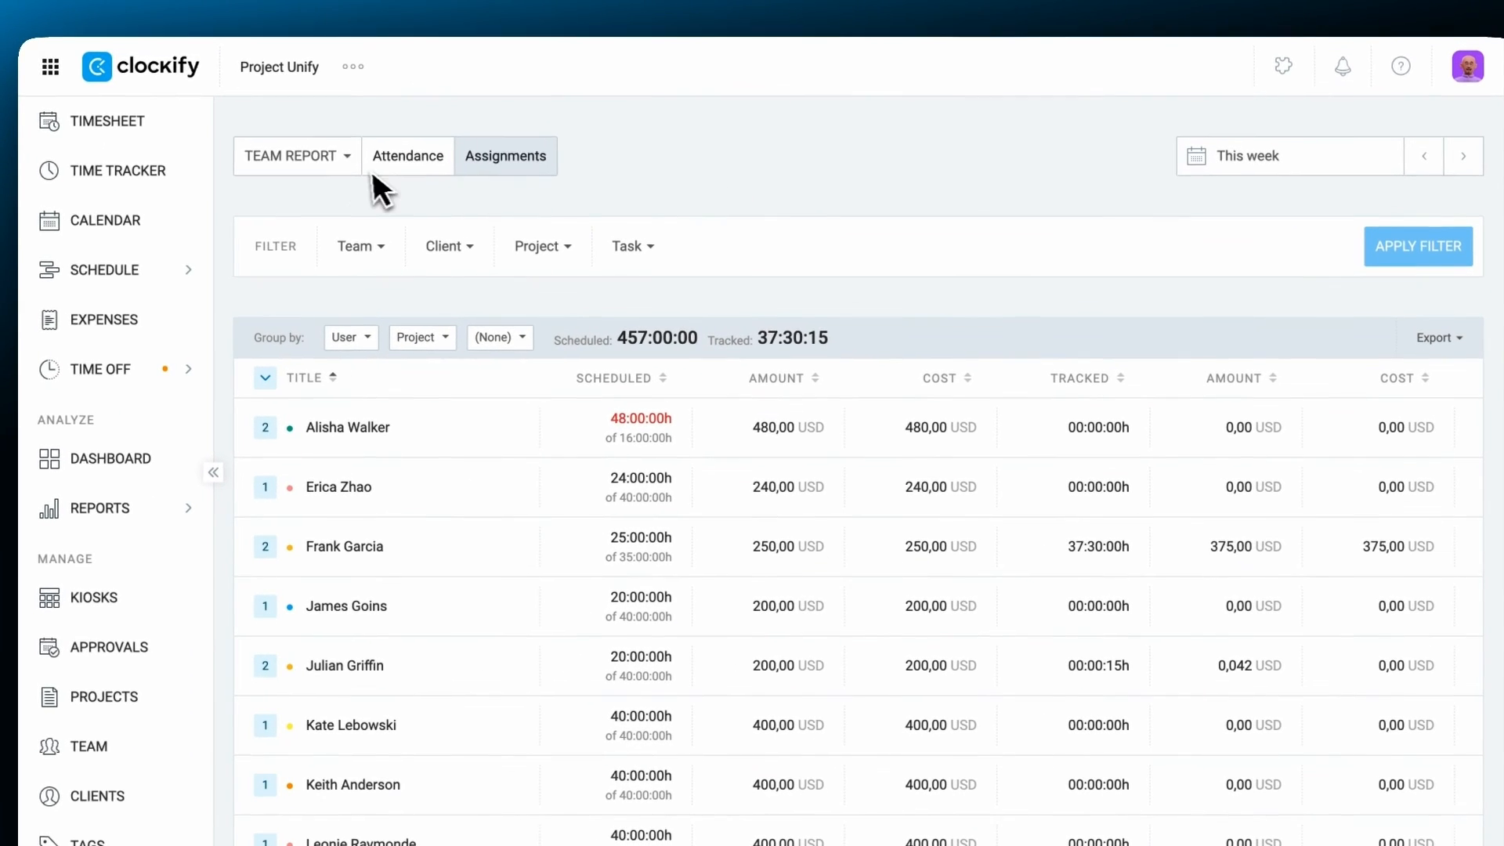
left_click(340, 166)
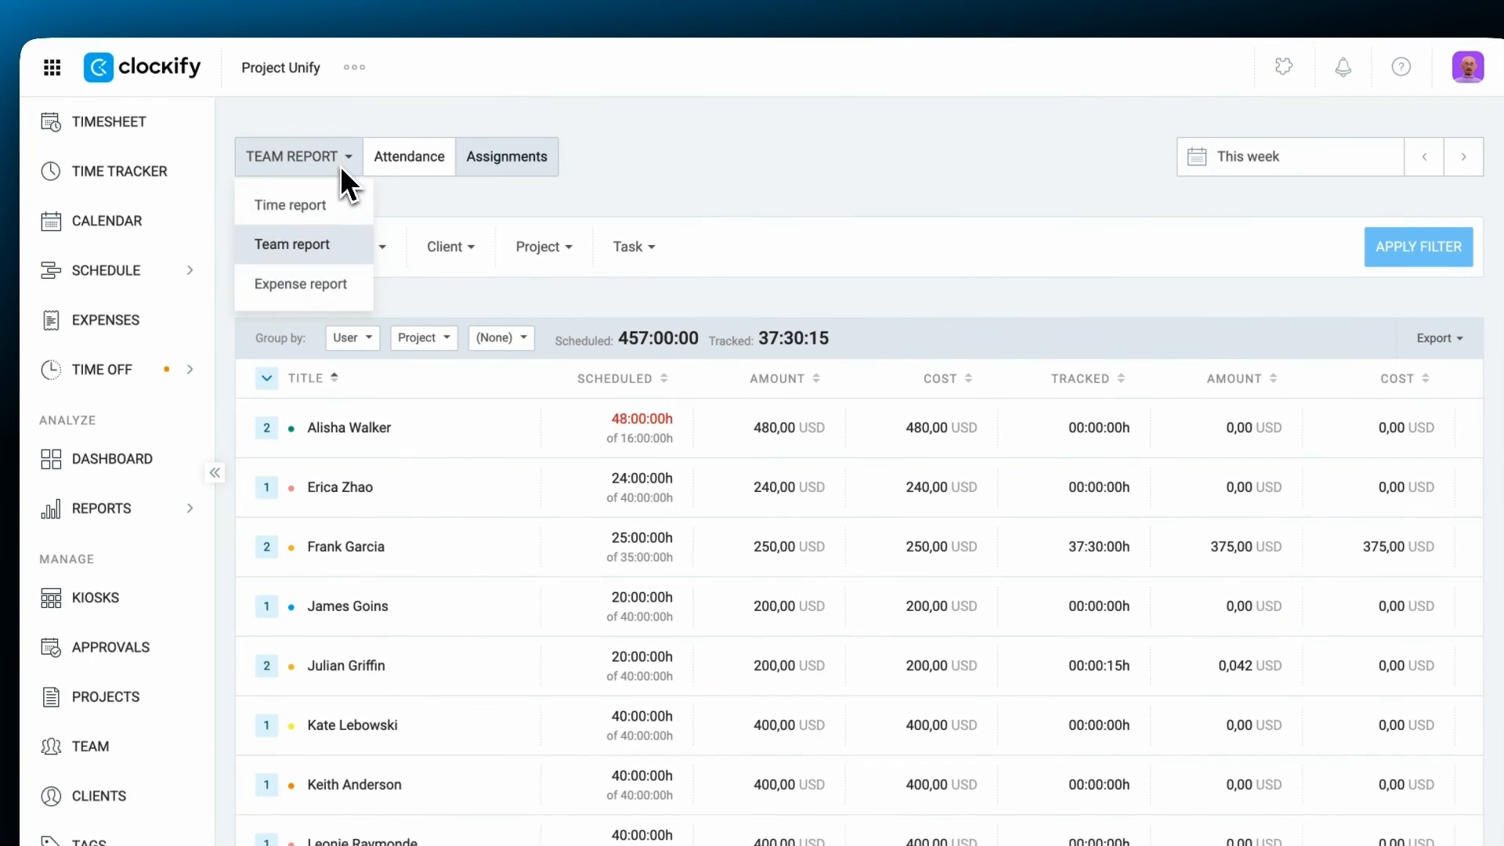
left_click(343, 288)
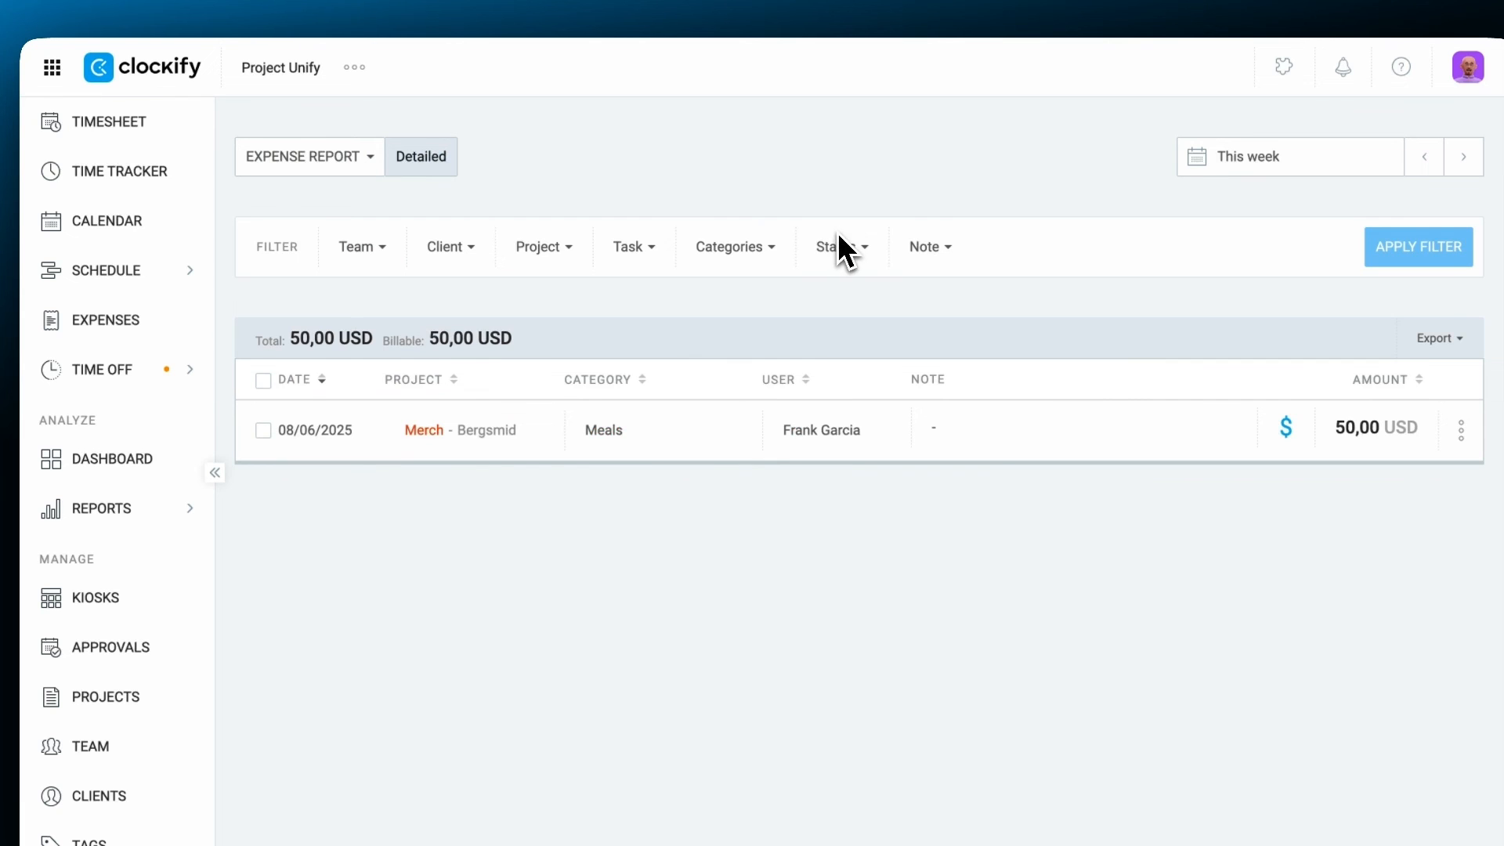